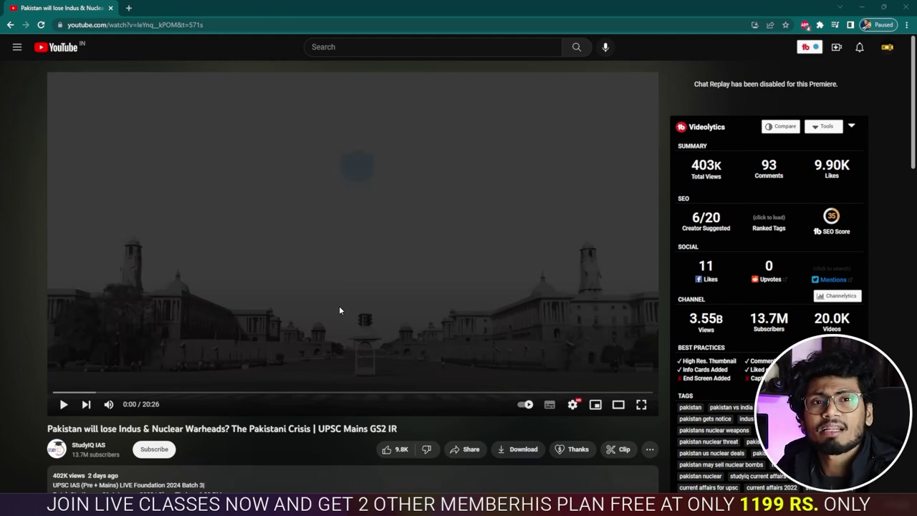
- Play the YouTube reference and pause at 1:46 on Pakistan ringed by red radio waves
{"action": "left_click", "coordinate": [337, 294]}
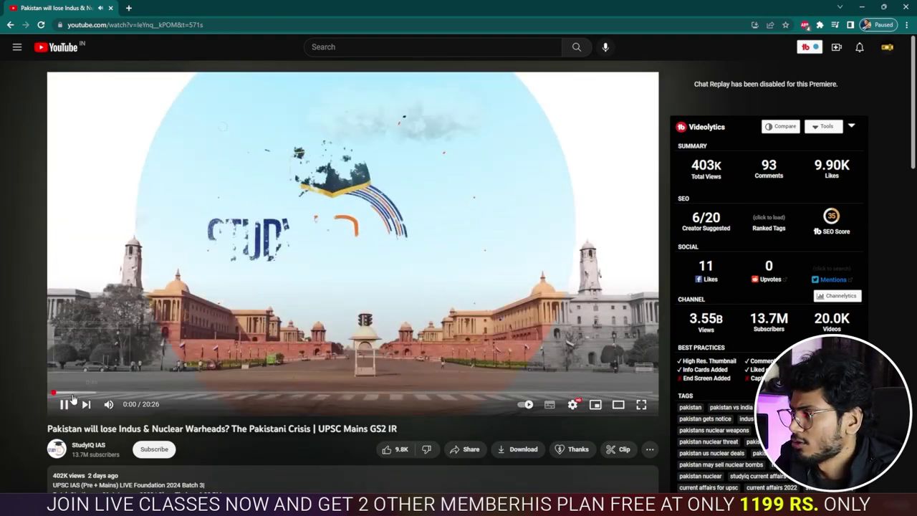
{"action": "left_click", "coordinate": [65, 393]}
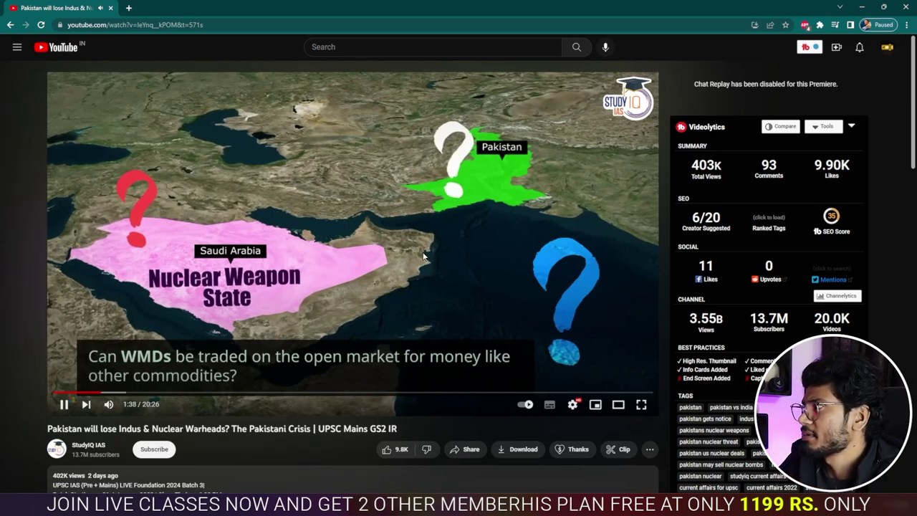
{"action": "left_click", "coordinate": [377, 245]}
{"action": "left_click", "coordinate": [329, 254]}
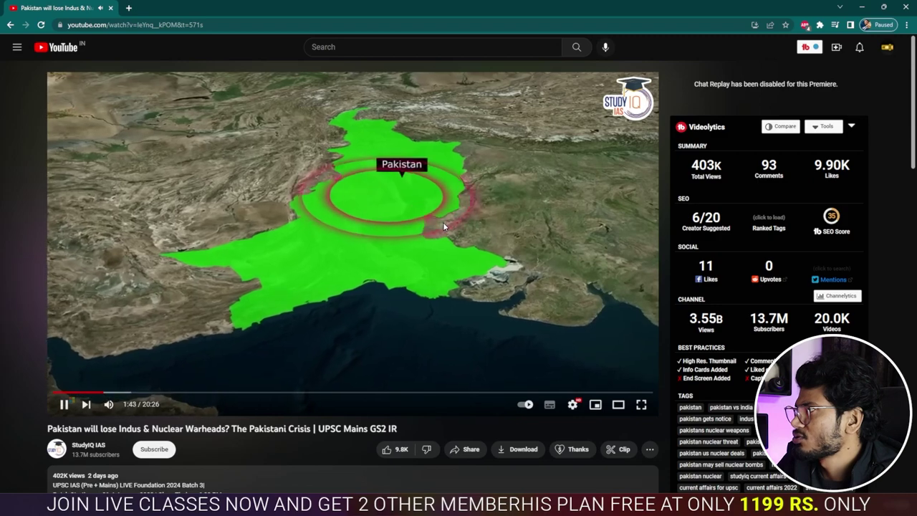
{"action": "left_click", "coordinate": [444, 226]}
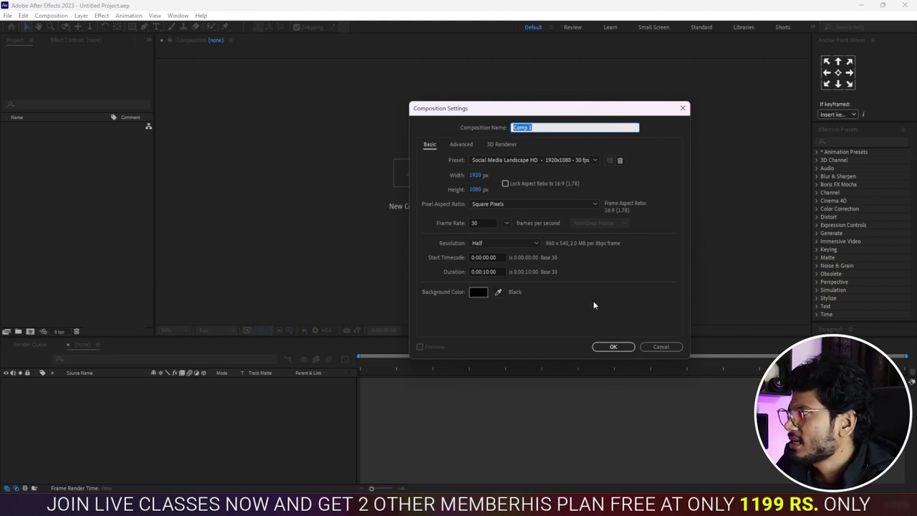
- Create the 1920×1080 Comp 1, then open GEOlayers 3 from Window > Extensions and widen its panel
{"action": "left_click", "coordinate": [613, 347]}
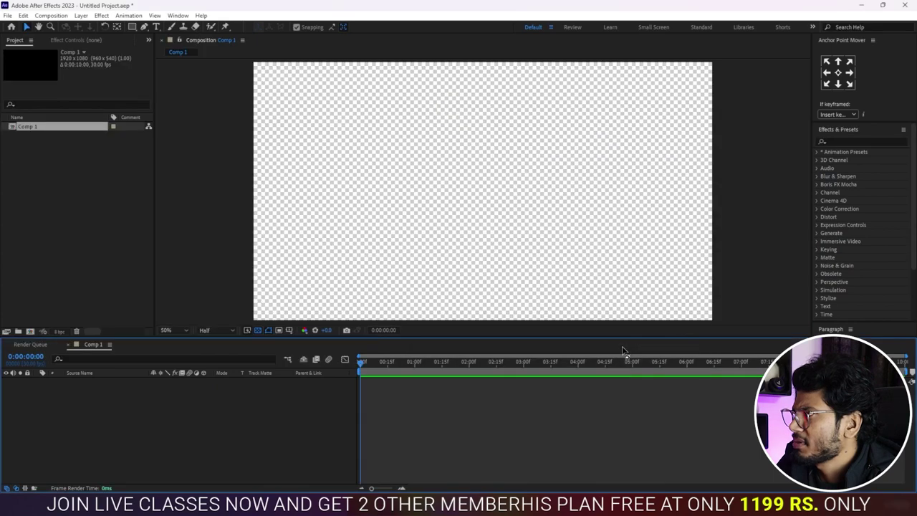
{"action": "left_click", "coordinate": [178, 16]}
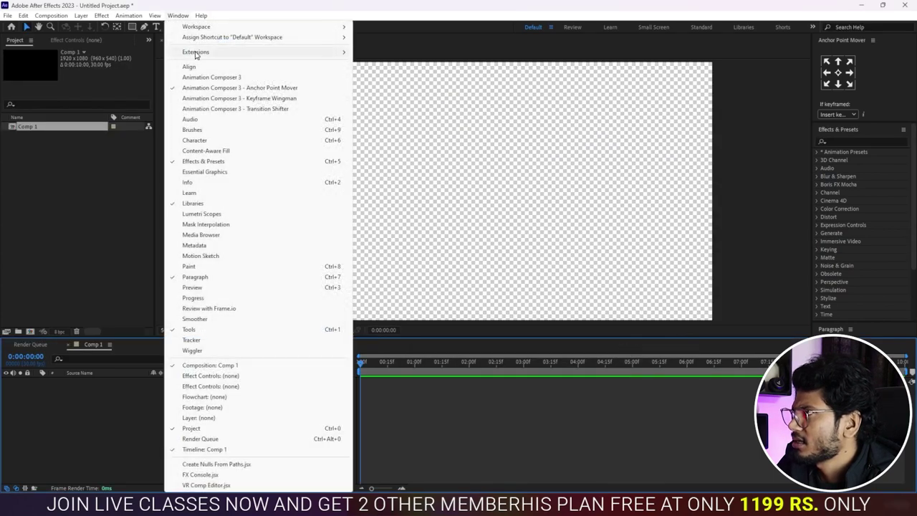
{"action": "mouse_move", "coordinate": [197, 52]}
{"action": "left_click", "coordinate": [385, 73]}
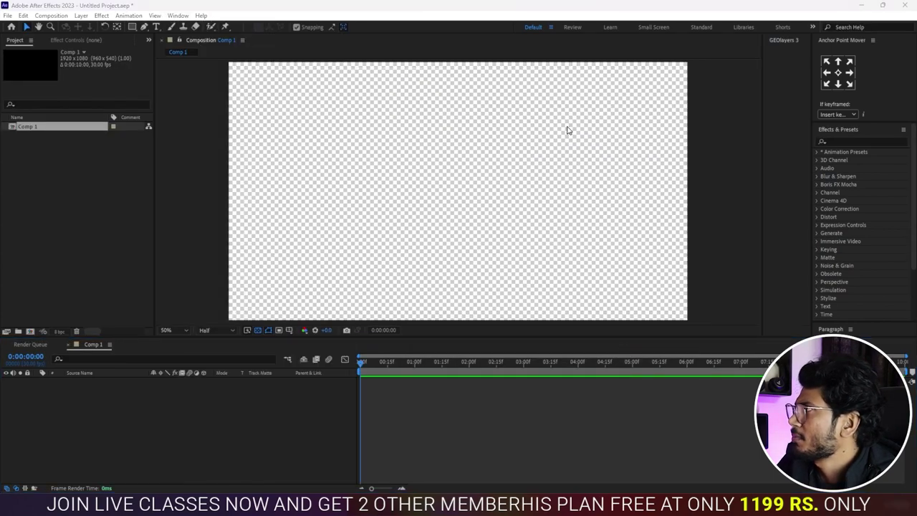
{"action": "left_click_drag", "start_coordinate": [763, 121], "coordinate": [628, 125]}
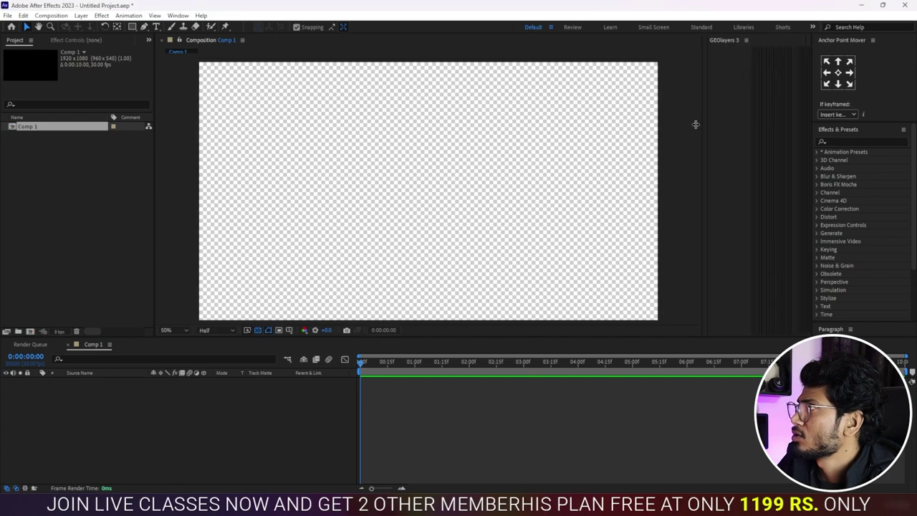
{"action": "left_click", "coordinate": [643, 128]}
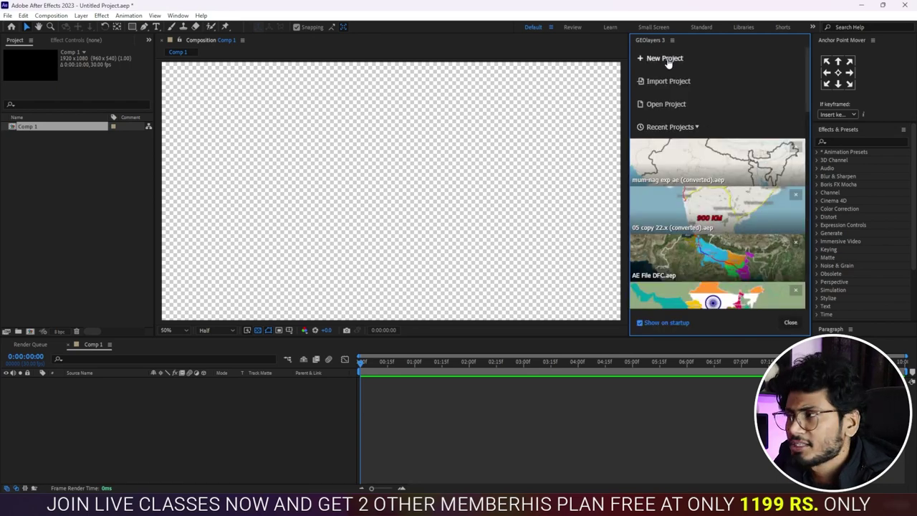
- Start a new GEOlayers project, saving the current project into a folder on the Work Space (D:) drive
{"action": "left_click", "coordinate": [662, 58]}
{"action": "key", "text": "Return"}
{"action": "left_click_drag", "start_coordinate": [306, 43], "coordinate": [382, 60]}
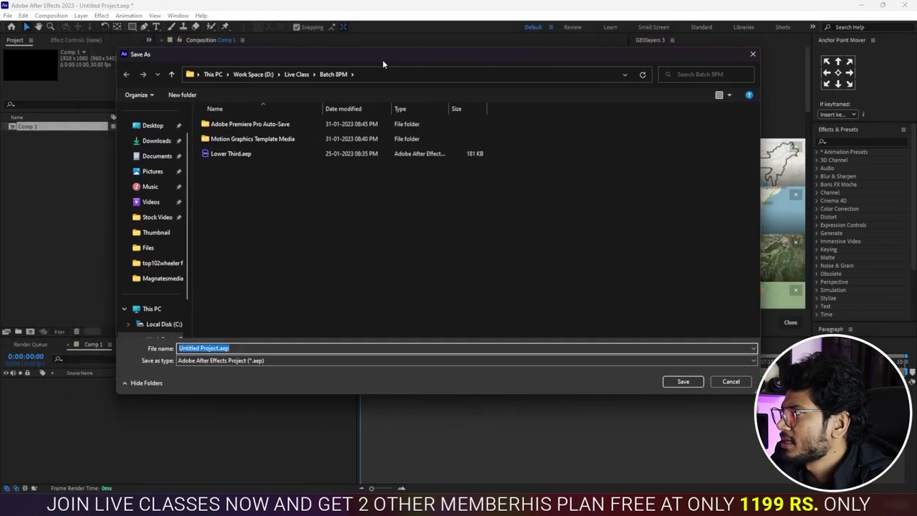
{"action": "scroll", "coordinate": [172, 236], "scroll_direction": "down", "scroll_amount": 2}
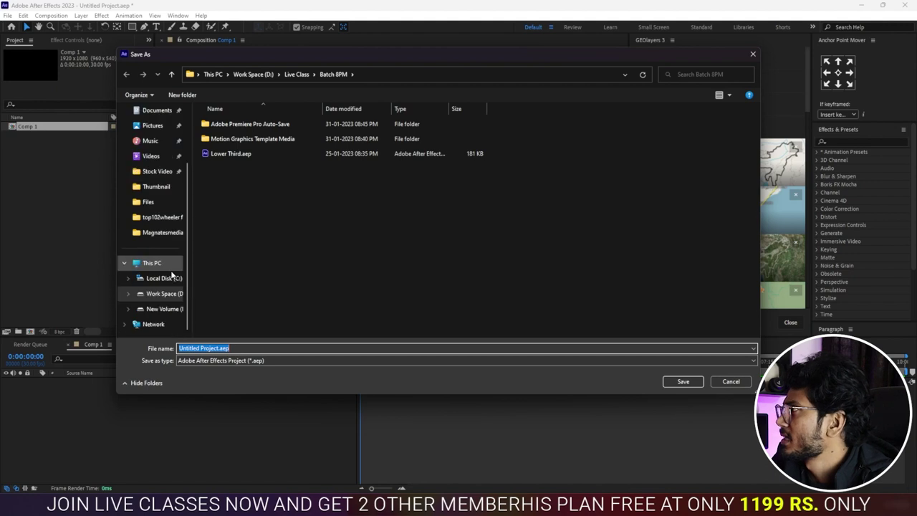
{"action": "left_click", "coordinate": [165, 294]}
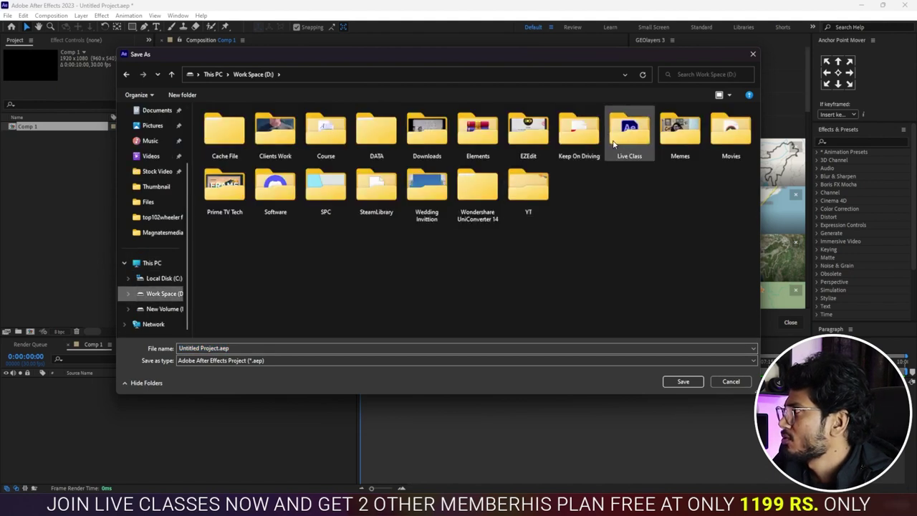
{"action": "double_click", "coordinate": [528, 133]}
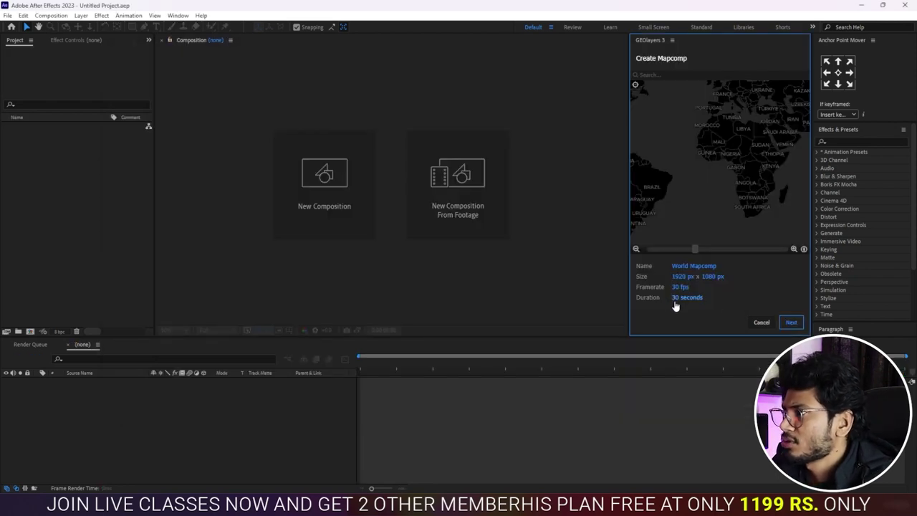
- Set the World Mapcomp duration to 10 seconds and continue to the map style
{"action": "left_click", "coordinate": [675, 301]}
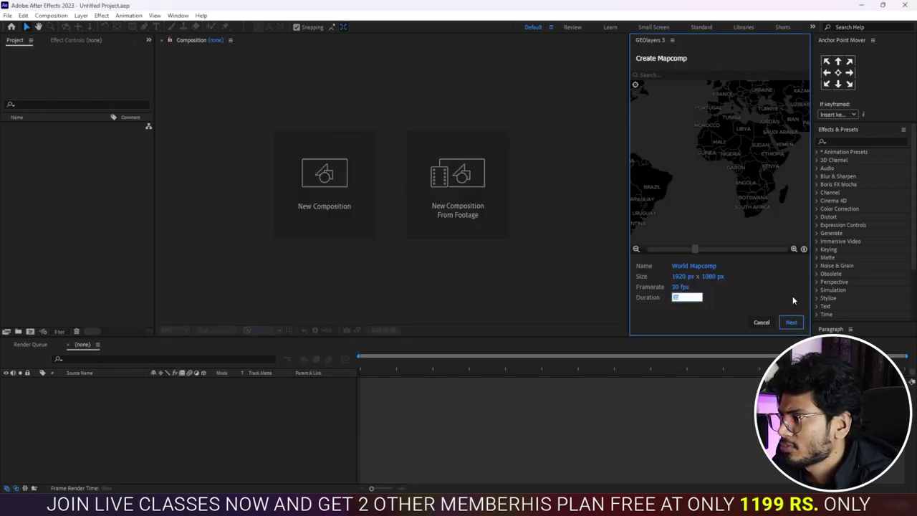
{"action": "type", "text": "10"}
{"action": "left_click", "coordinate": [747, 300]}
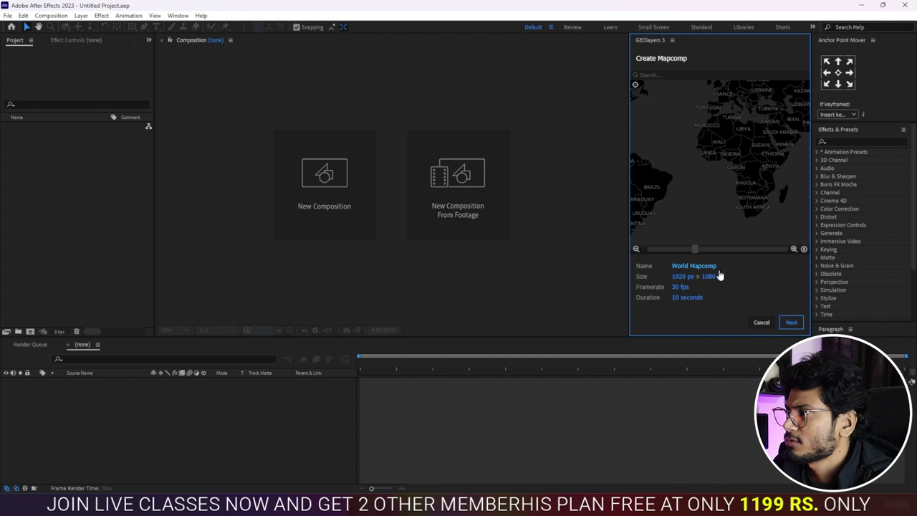
{"action": "left_click", "coordinate": [791, 323]}
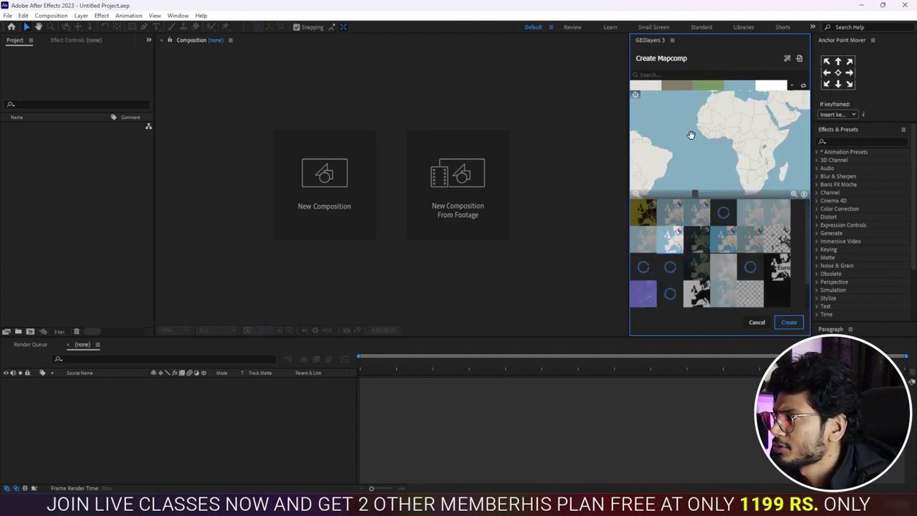
- Try a pink palette, then create the mapcomp with the Satellite style instead
{"action": "left_click", "coordinate": [791, 86]}
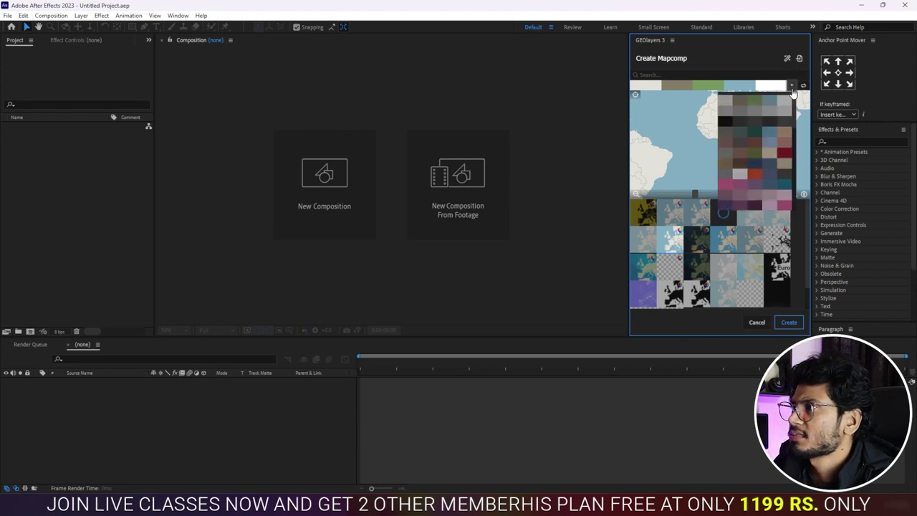
{"action": "left_click", "coordinate": [765, 194]}
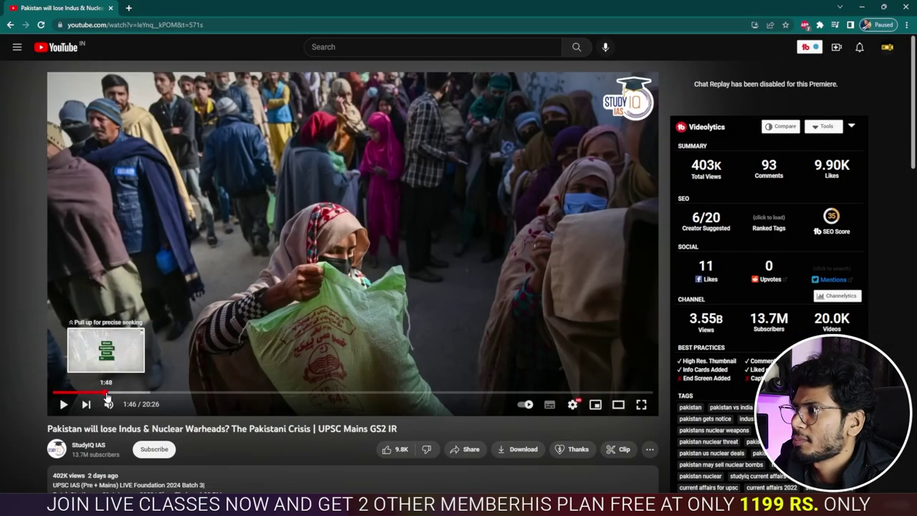
{"action": "left_click", "coordinate": [102, 393]}
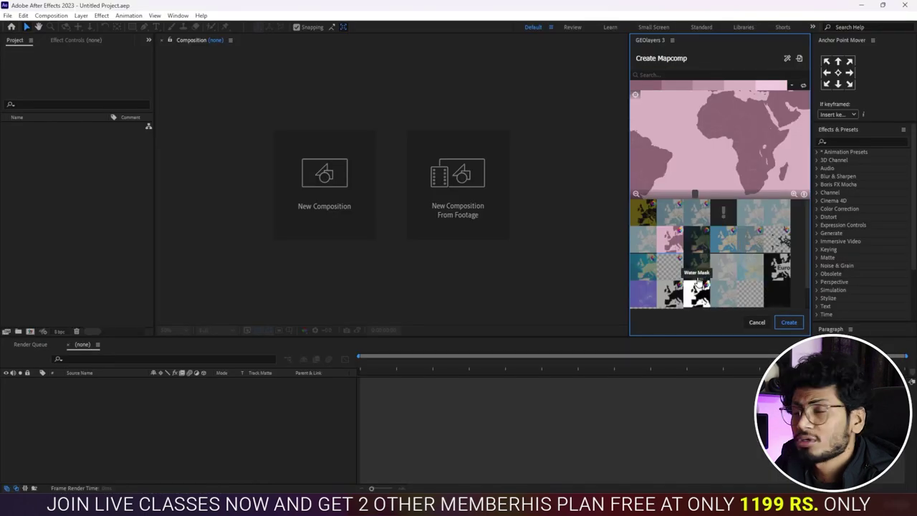
{"action": "left_click", "coordinate": [698, 248]}
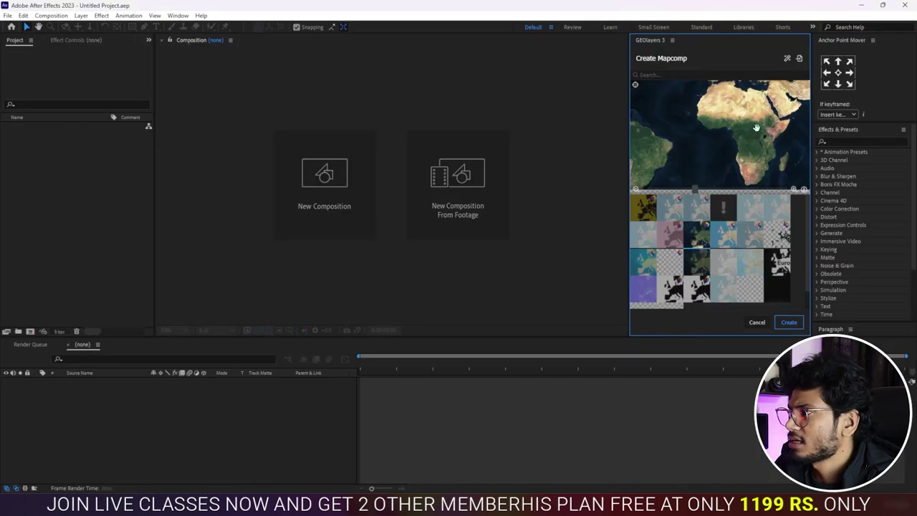
{"action": "left_click", "coordinate": [784, 323]}
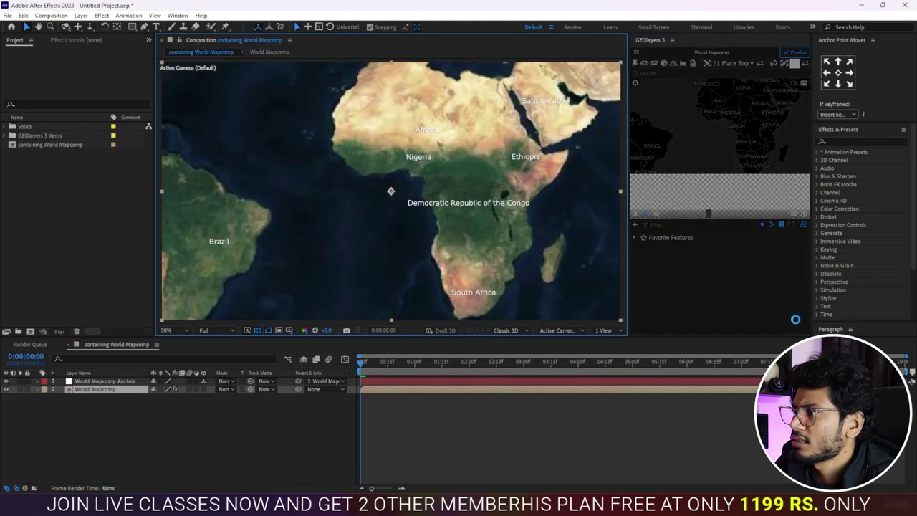
- Dismiss the GEOlayers notices and switch off the satellite map's place-name labels
{"action": "left_click", "coordinate": [748, 189]}
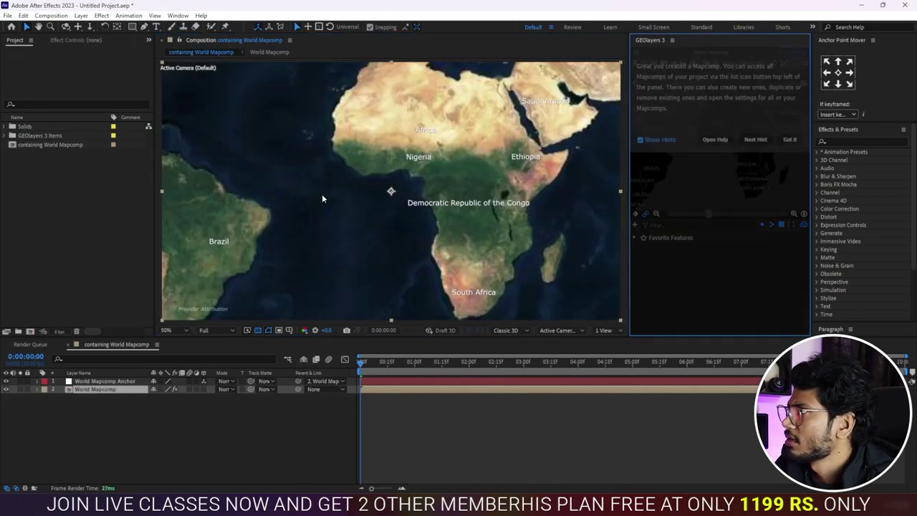
{"action": "left_click", "coordinate": [788, 157]}
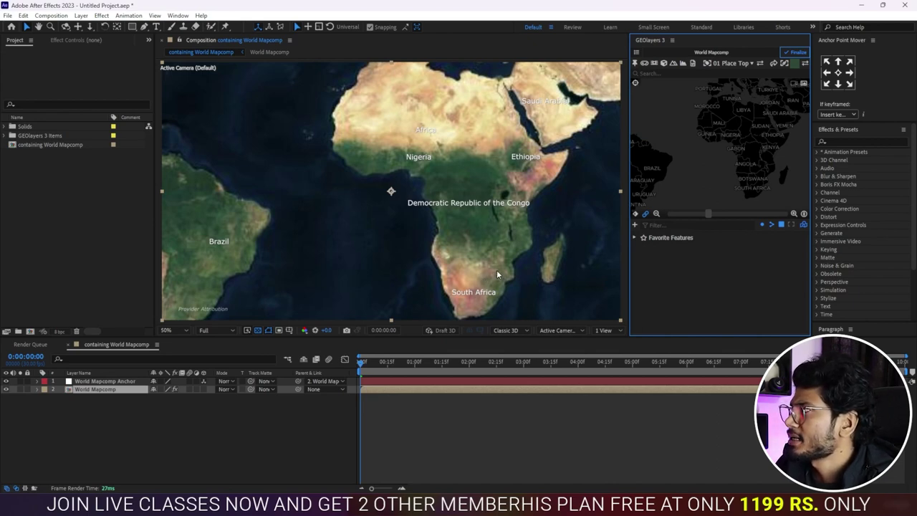
{"action": "left_click", "coordinate": [635, 54]}
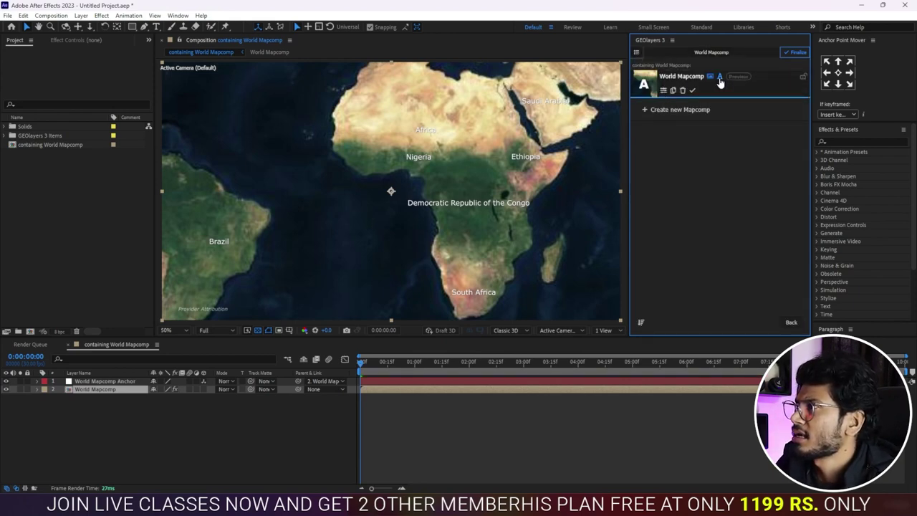
{"action": "left_click", "coordinate": [720, 77]}
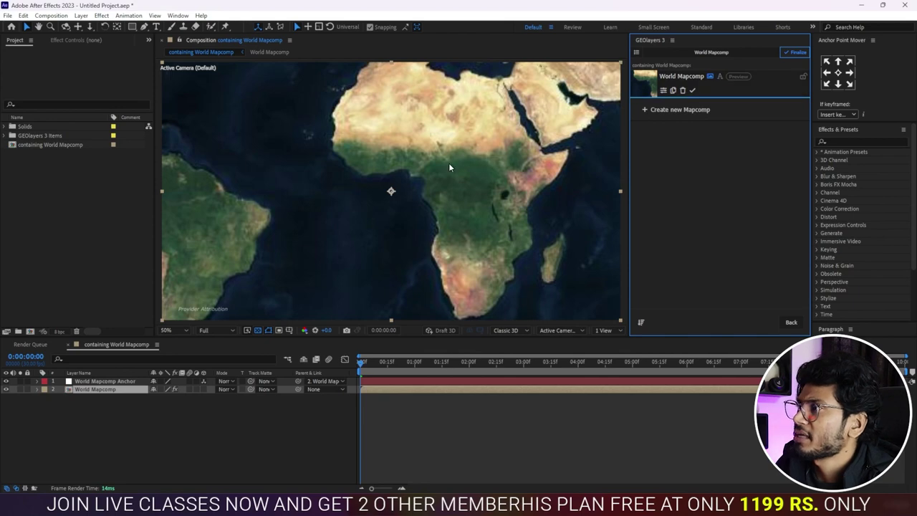
{"action": "left_click", "coordinate": [636, 54]}
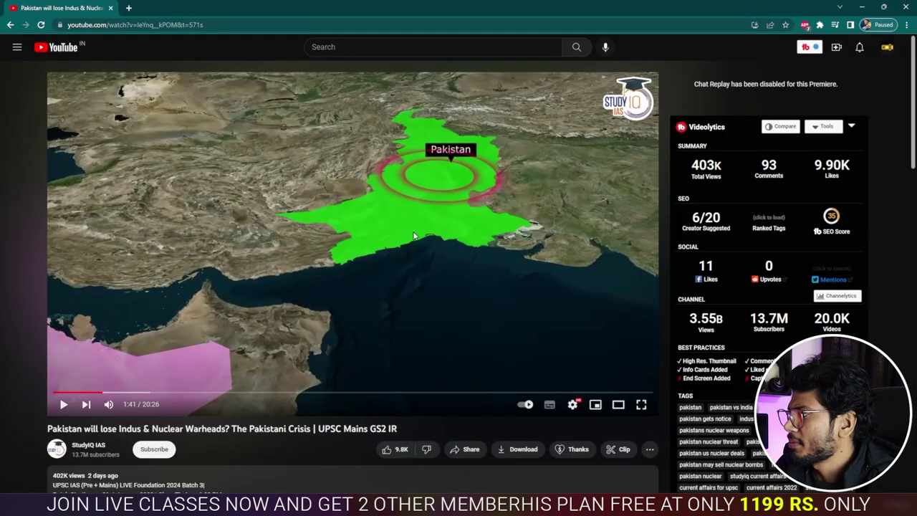
- Rewind the YouTube reference to the Saudi Arabia 'Nuclear Weapon State' scene at 1:26
{"action": "left_click", "coordinate": [94, 392]}
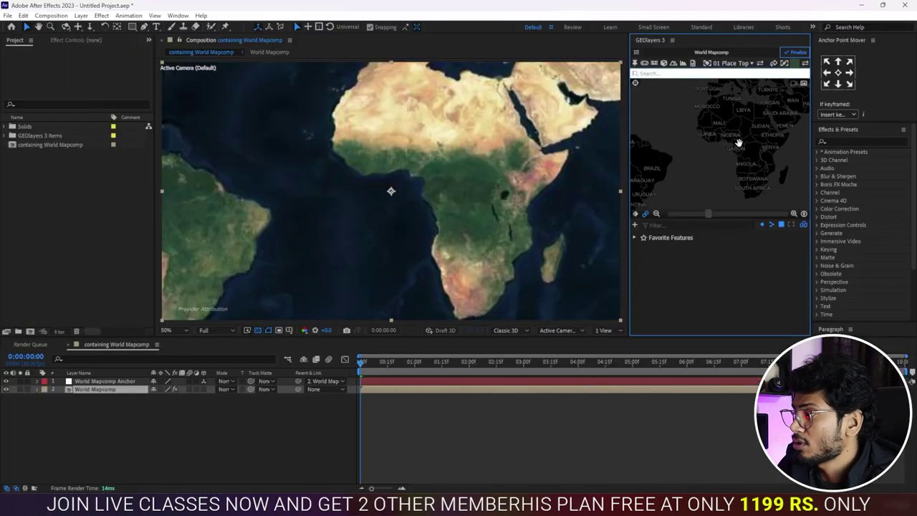
- Search 'pakistan' and save Pakistan and Saudi Arabia as favourite features
{"action": "type", "text": "pakistan"}
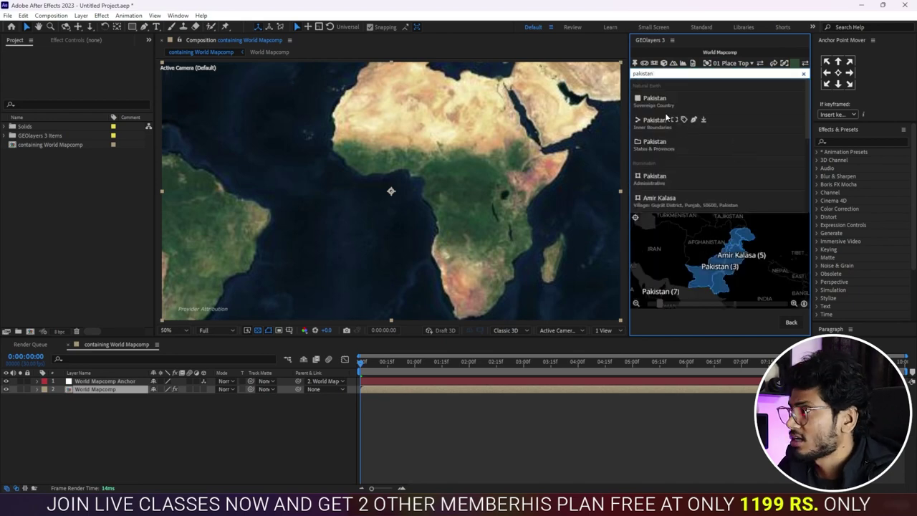
{"action": "left_click", "coordinate": [653, 104]}
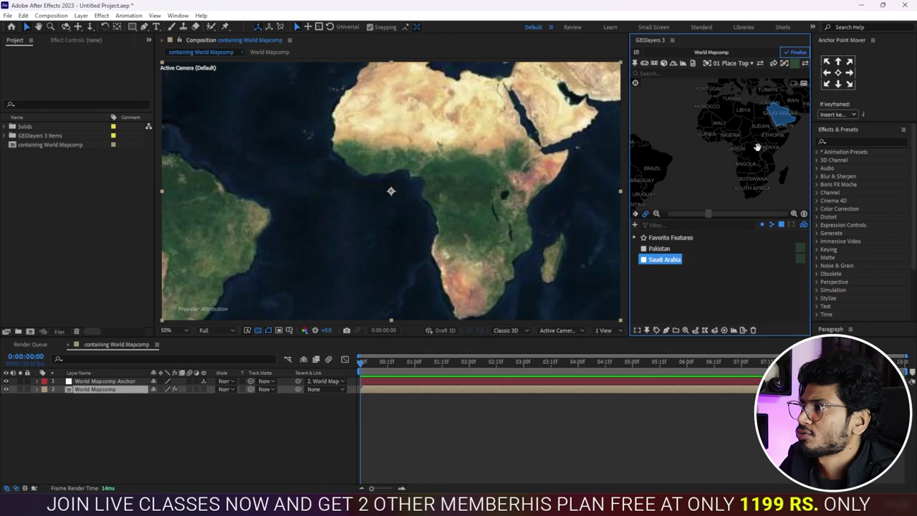
{"action": "left_click_drag", "start_coordinate": [765, 141], "coordinate": [685, 179]}
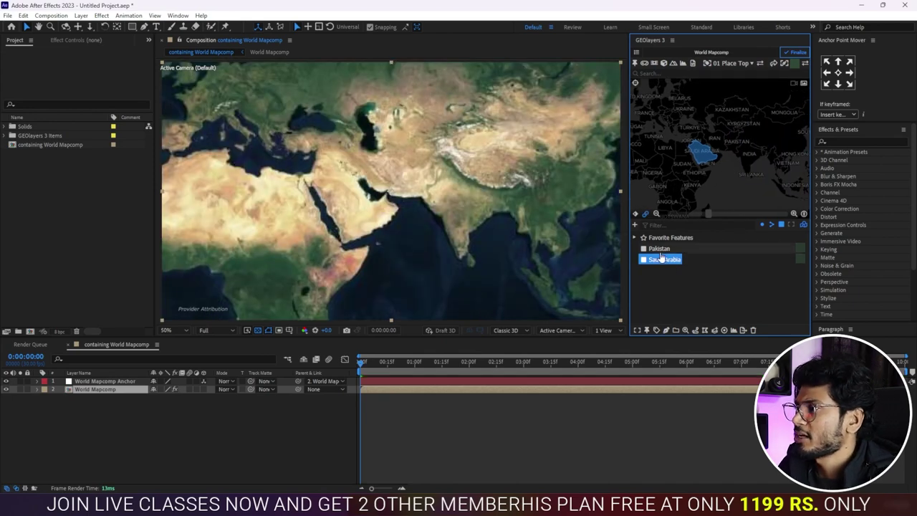
{"action": "left_click", "coordinate": [659, 250]}
{"action": "left_click", "coordinate": [661, 259]}
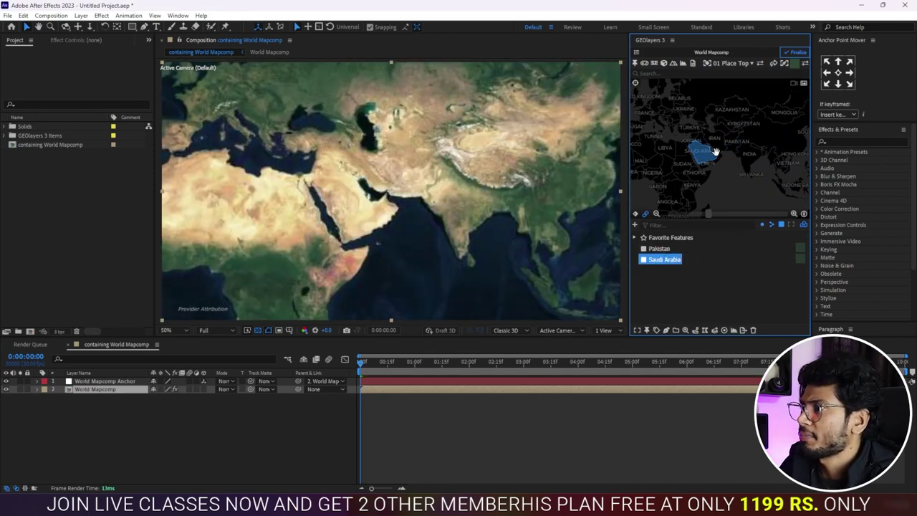
- Zoom the map preview to the Middle East and draw Pakistan as a shape layer
{"action": "scroll", "coordinate": [718, 156], "scroll_direction": "up", "scroll_amount": 2}
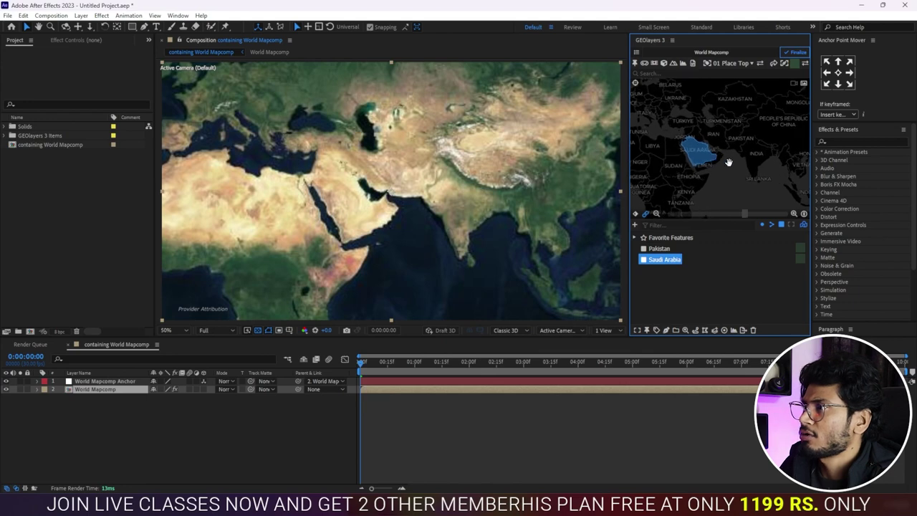
{"action": "left_click_drag", "start_coordinate": [736, 153], "coordinate": [734, 149]}
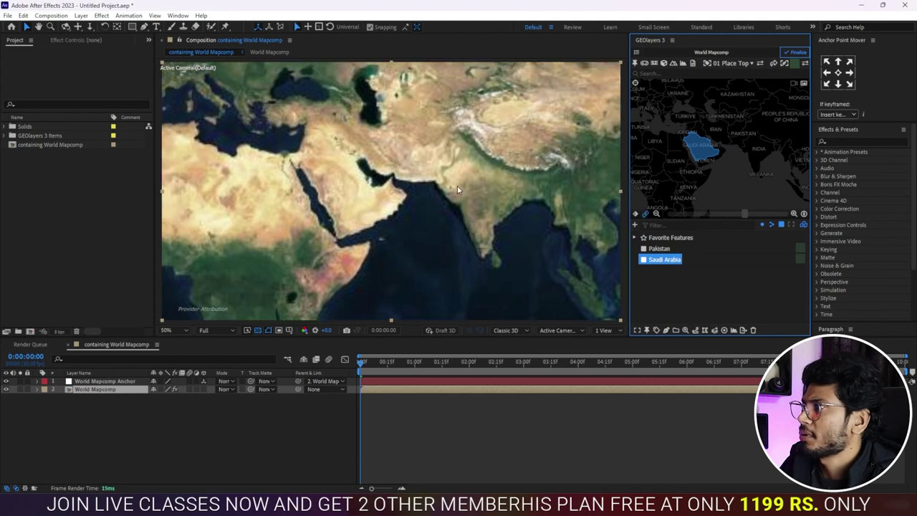
{"action": "left_click", "coordinate": [684, 249]}
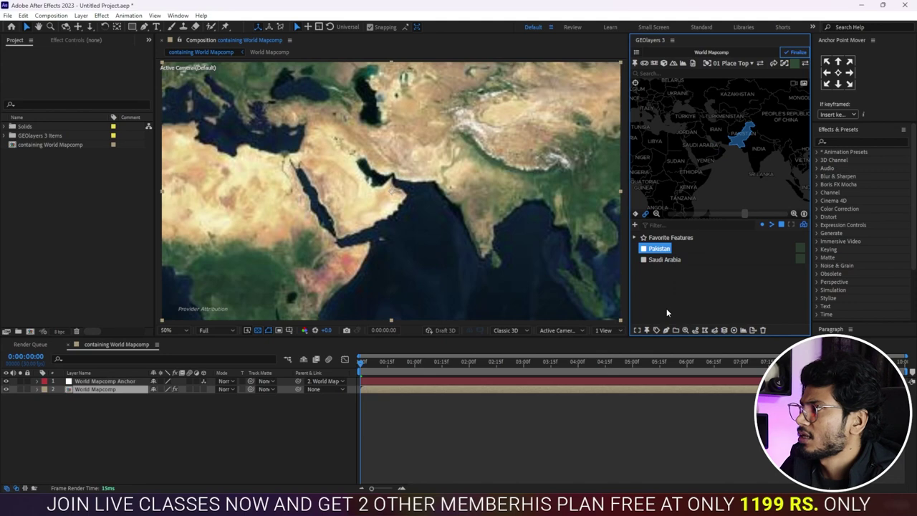
{"action": "left_click", "coordinate": [665, 330]}
{"action": "left_click", "coordinate": [706, 305]}
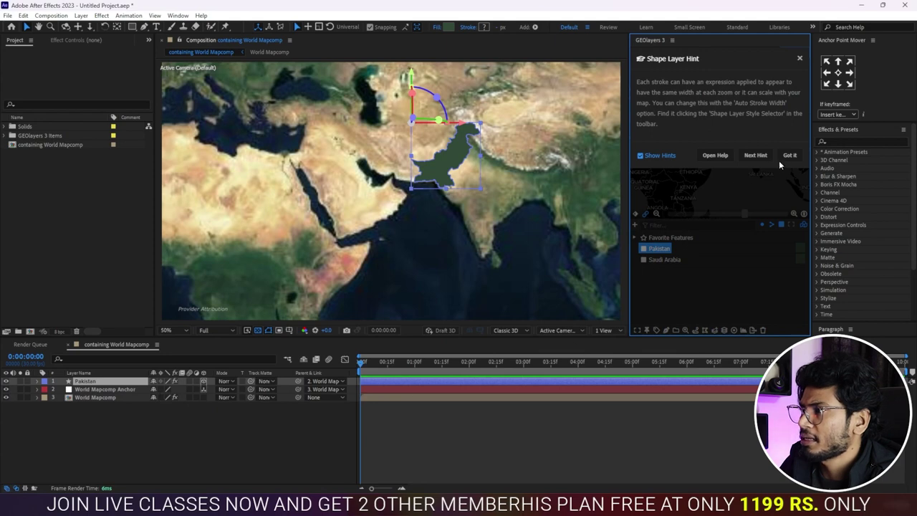
- Draw Saudi Arabia from the favourites as a shape layer over the map
{"action": "left_click", "coordinate": [781, 159]}
{"action": "left_click", "coordinate": [659, 260]}
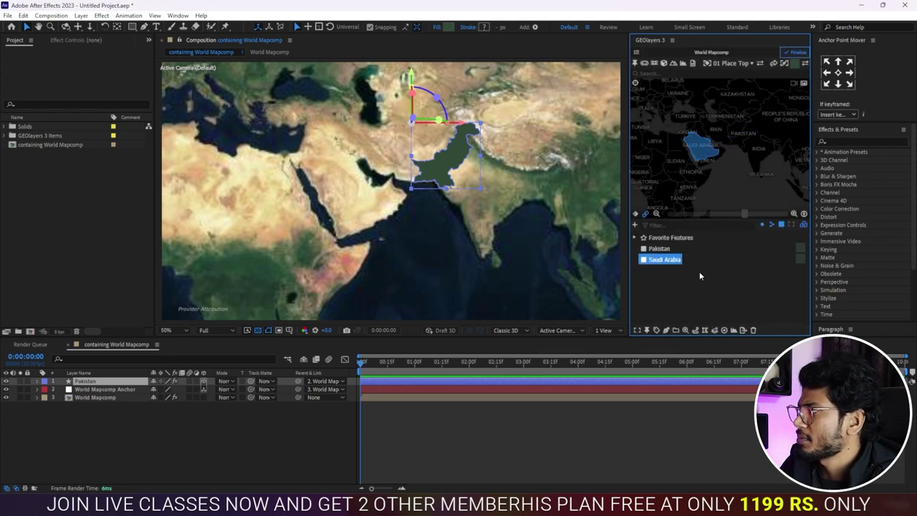
{"action": "left_click", "coordinate": [665, 330]}
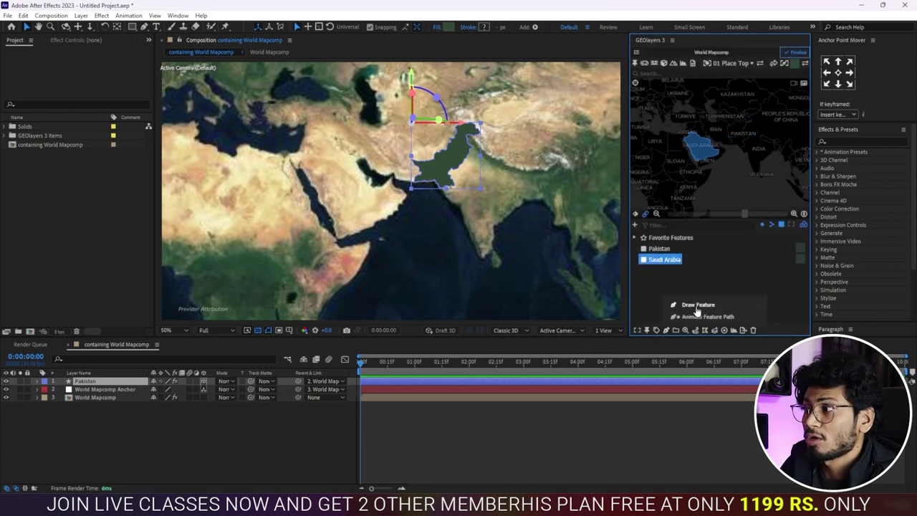
{"action": "left_click", "coordinate": [697, 305]}
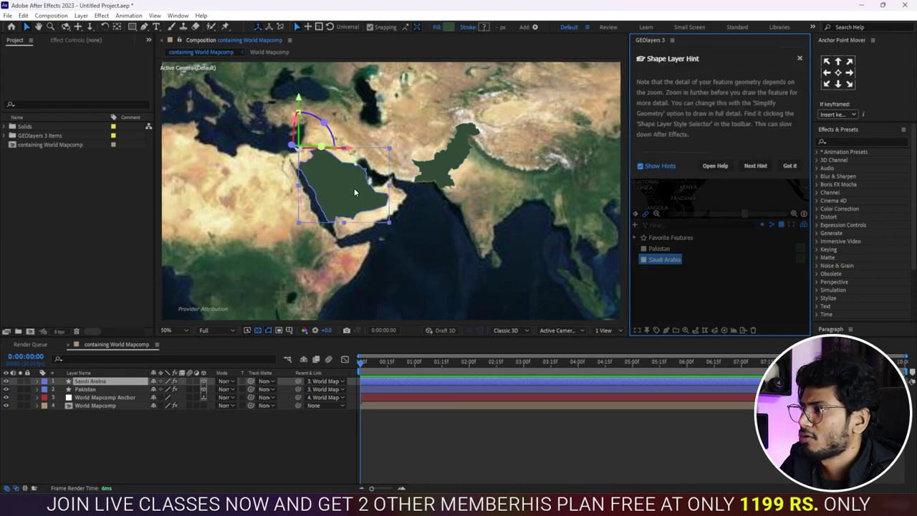
{"action": "left_click", "coordinate": [790, 166]}
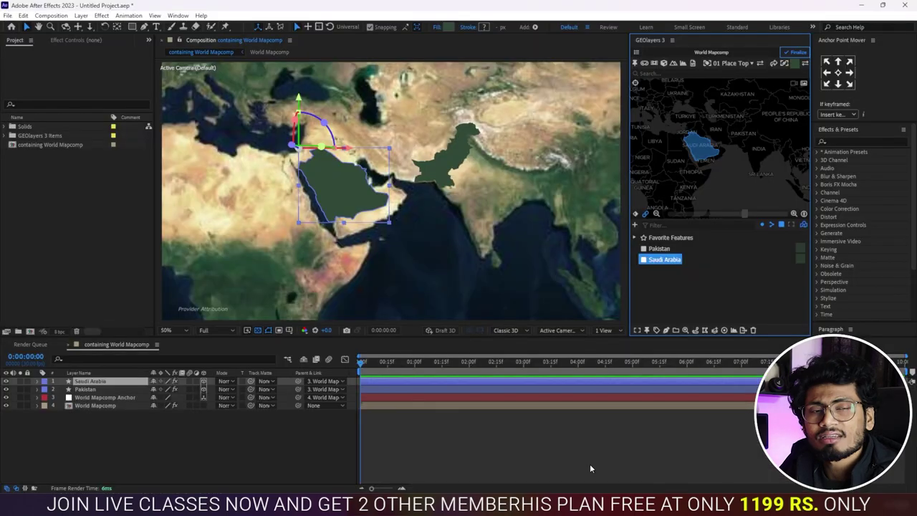
- Fill the Pakistan shape layer bright green (00FF47)
{"action": "left_click", "coordinate": [659, 249]}
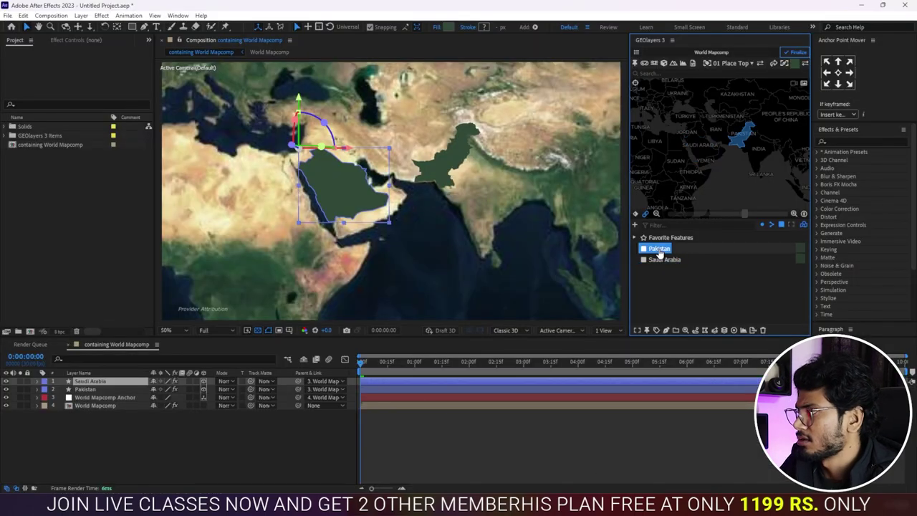
{"action": "left_click", "coordinate": [431, 390]}
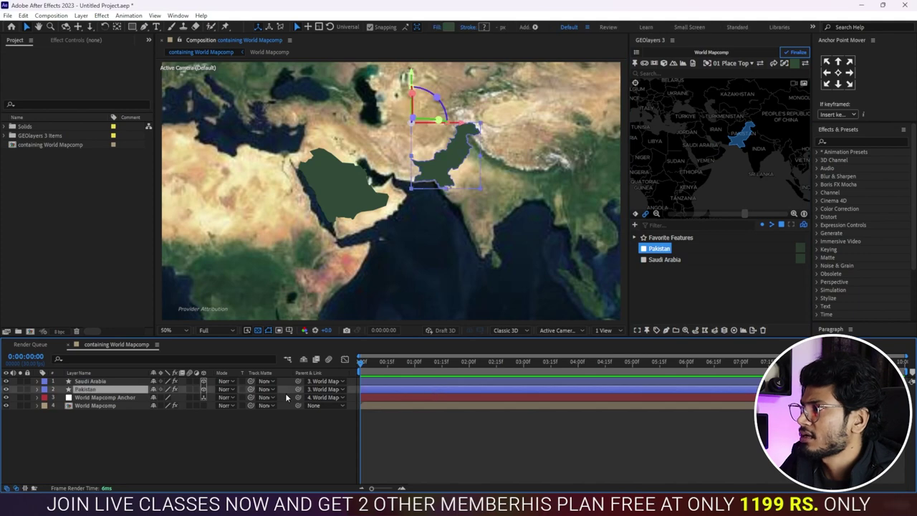
{"action": "left_click", "coordinate": [449, 29]}
{"action": "left_click", "coordinate": [763, 187]}
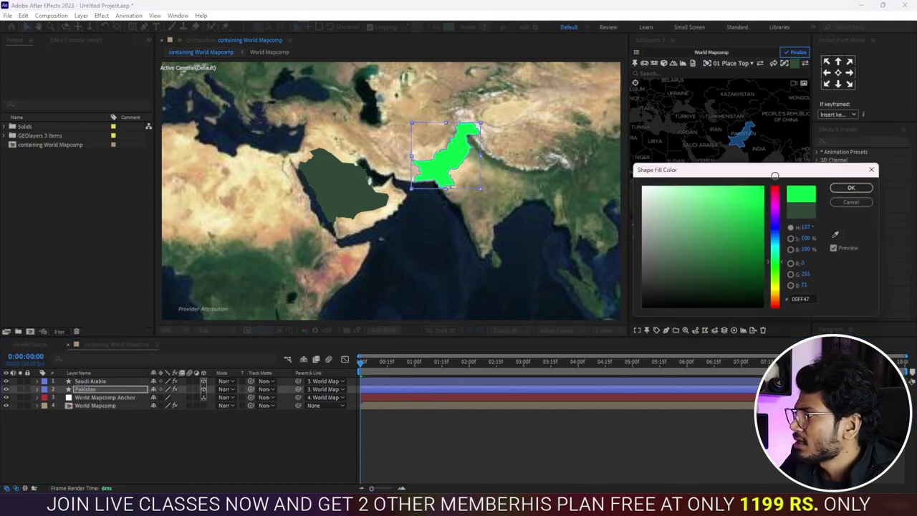
{"action": "left_click", "coordinate": [851, 188]}
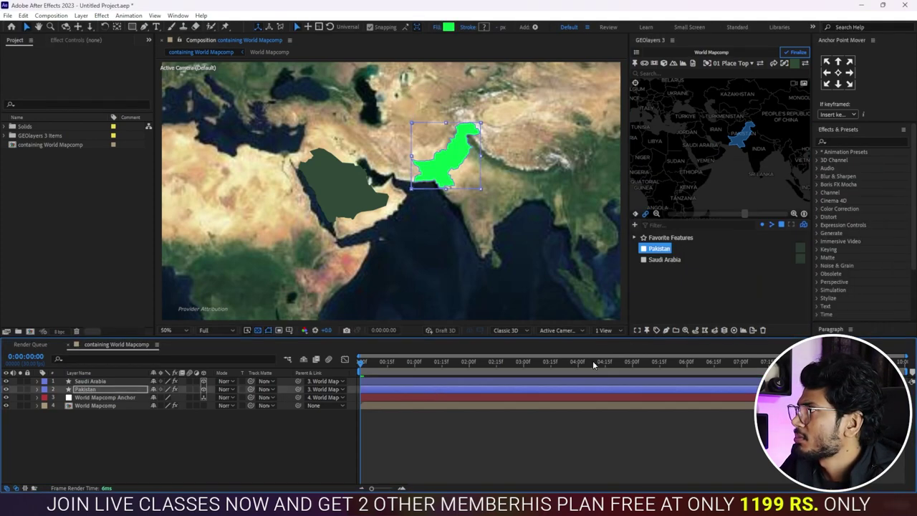
- Fill the Saudi Arabia shape layer light pink (F883FF)
{"action": "left_click", "coordinate": [481, 380]}
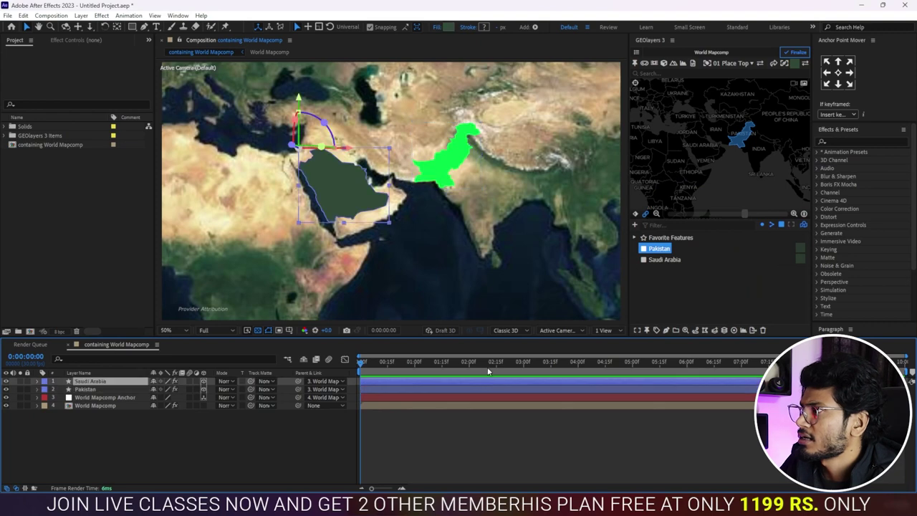
{"action": "left_click", "coordinate": [448, 29]}
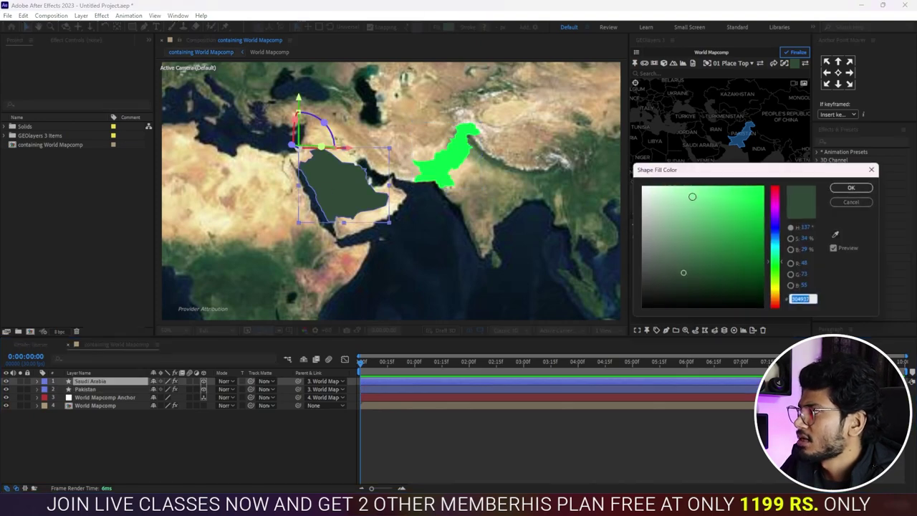
{"action": "left_click", "coordinate": [775, 210]}
{"action": "left_click_drag", "start_coordinate": [681, 196], "coordinate": [700, 185]}
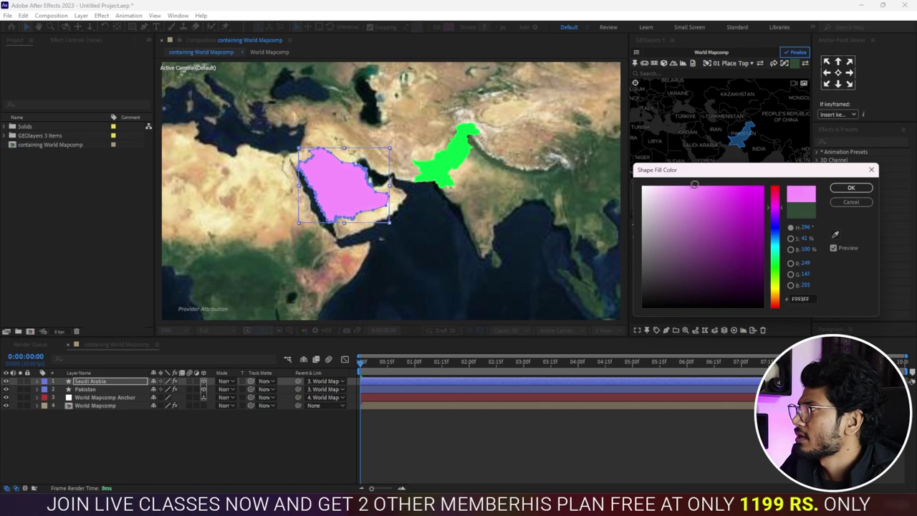
{"action": "left_click", "coordinate": [838, 189]}
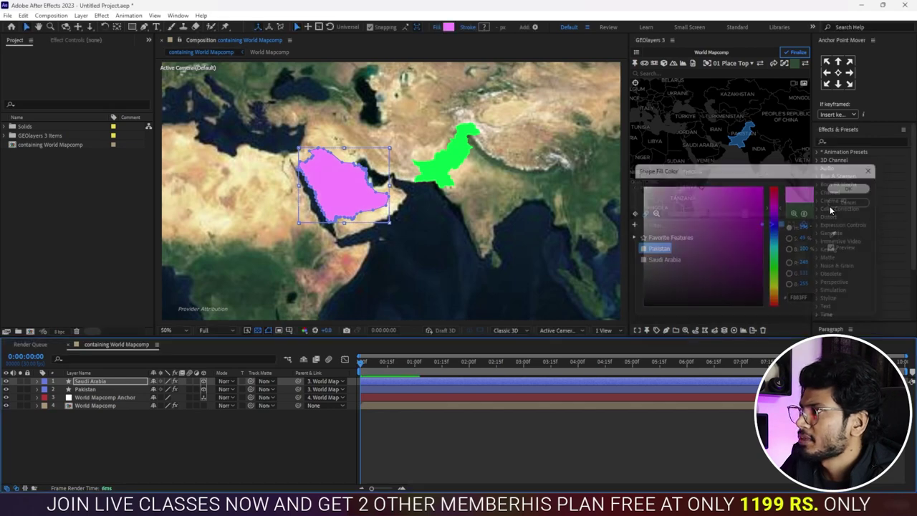
{"action": "left_click", "coordinate": [529, 420]}
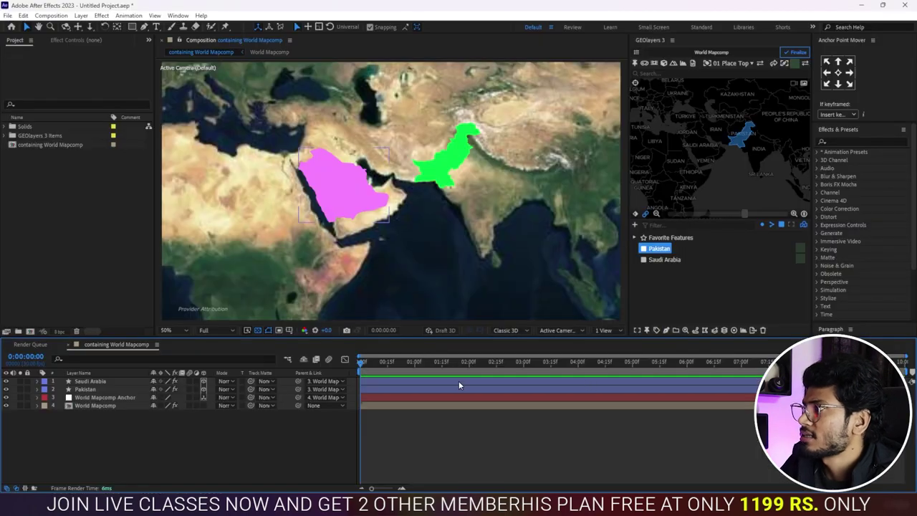
- Switch the timeline's Layer Name column to Source Name, keeping the switch and mode columns visible
{"action": "left_click", "coordinate": [458, 382]}
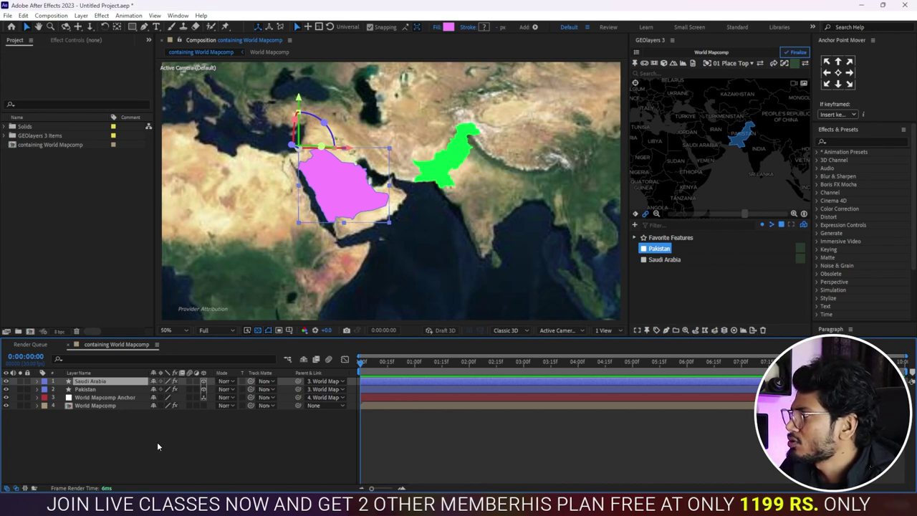
{"action": "key", "text": "F4"}
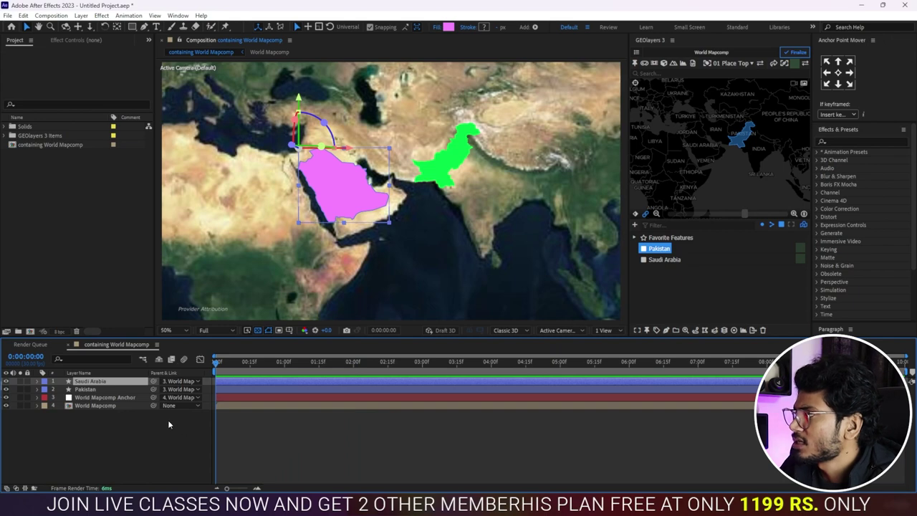
{"action": "key", "text": "F4"}
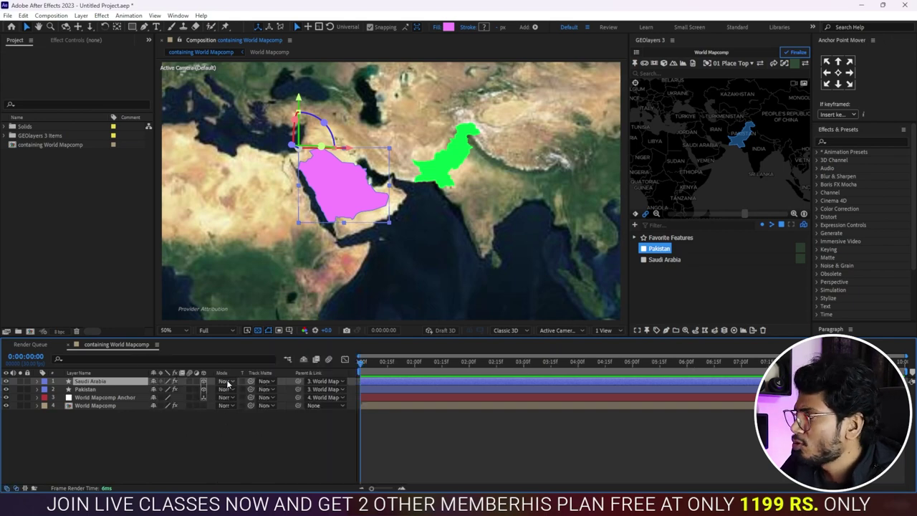
{"action": "right_click", "coordinate": [131, 373]}
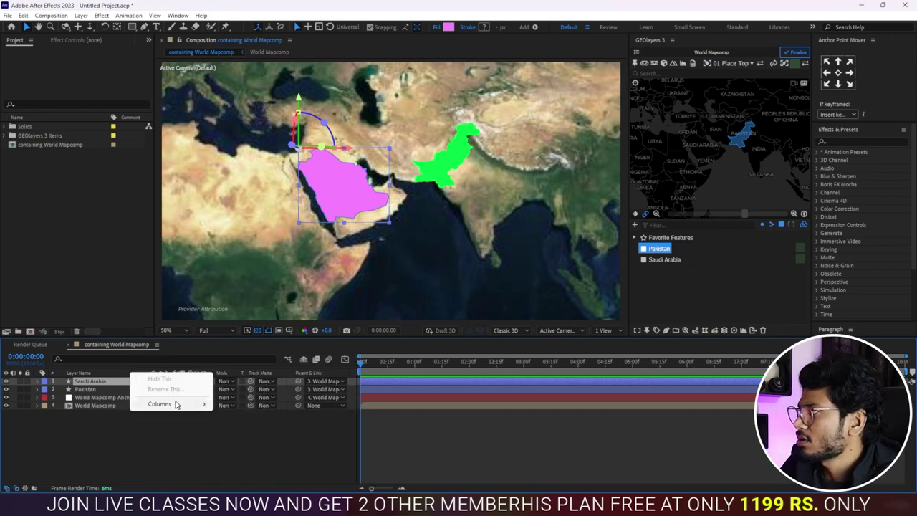
{"action": "left_click", "coordinate": [123, 374]}
{"action": "right_click", "coordinate": [124, 374]}
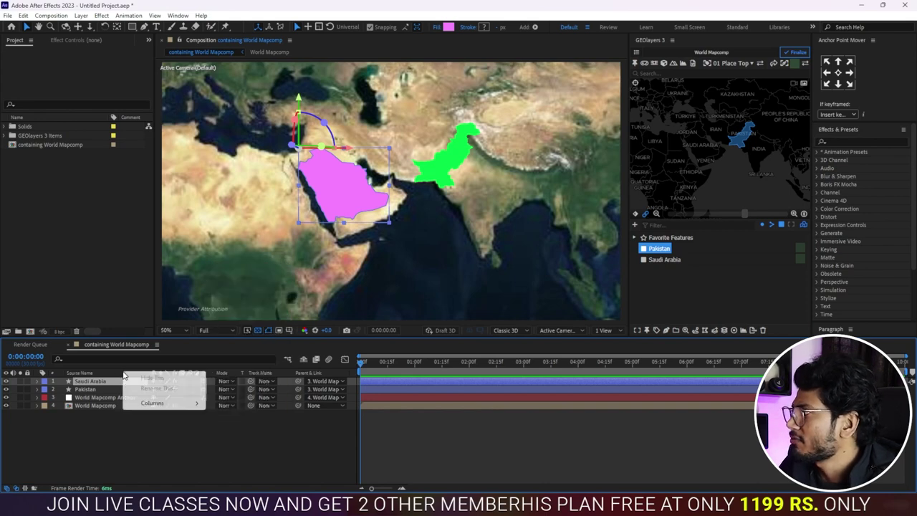
{"action": "mouse_move", "coordinate": [170, 403]}
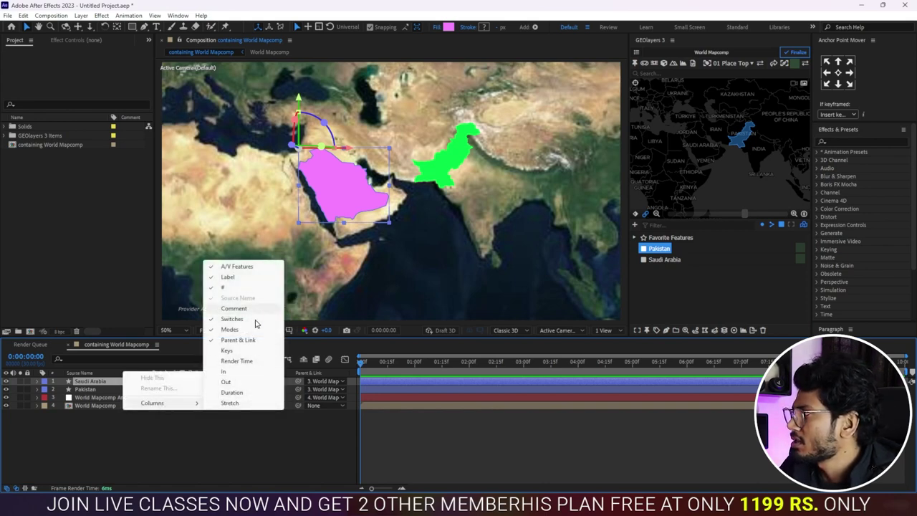
{"action": "left_click", "coordinate": [226, 432]}
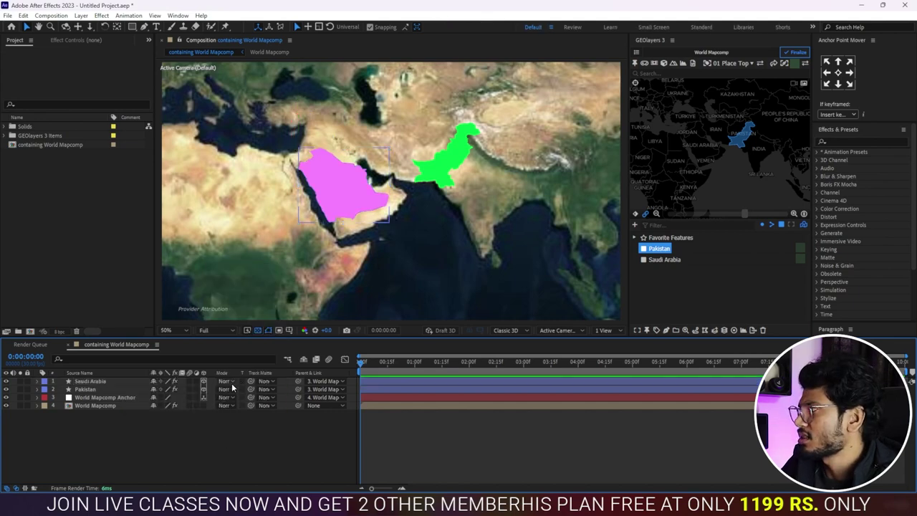
- Try Hard Light, Soft Light, Linear Light and Vivid Light on Saudi Arabia, settling on Linear Light
{"action": "left_click", "coordinate": [232, 388]}
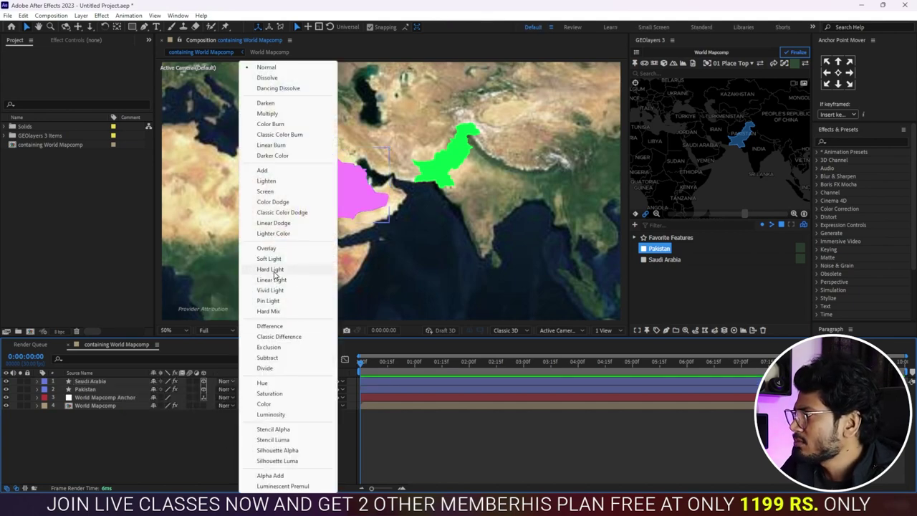
{"action": "left_click", "coordinate": [270, 269]}
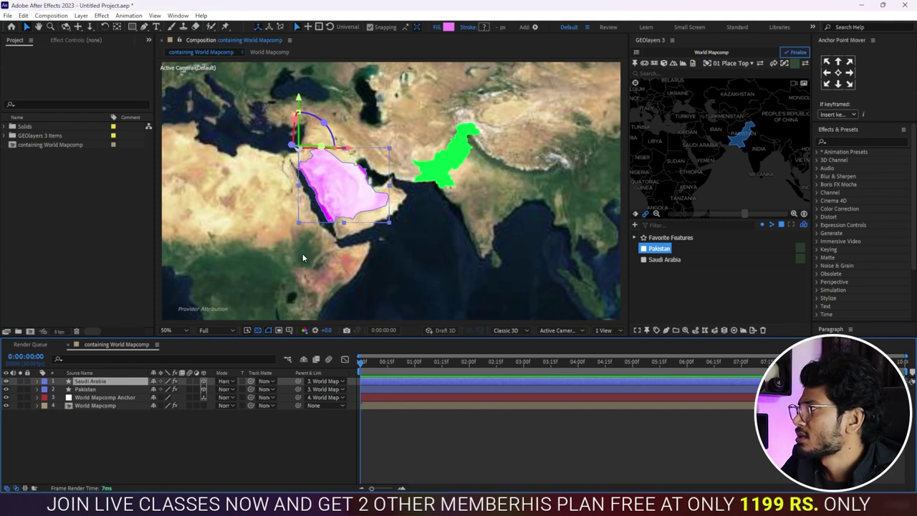
{"action": "left_click", "coordinate": [227, 381]}
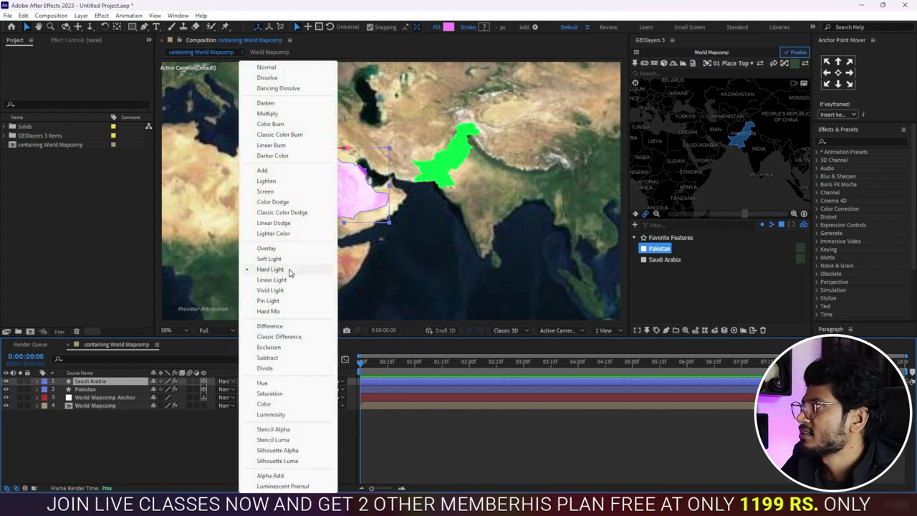
{"action": "left_click", "coordinate": [270, 259]}
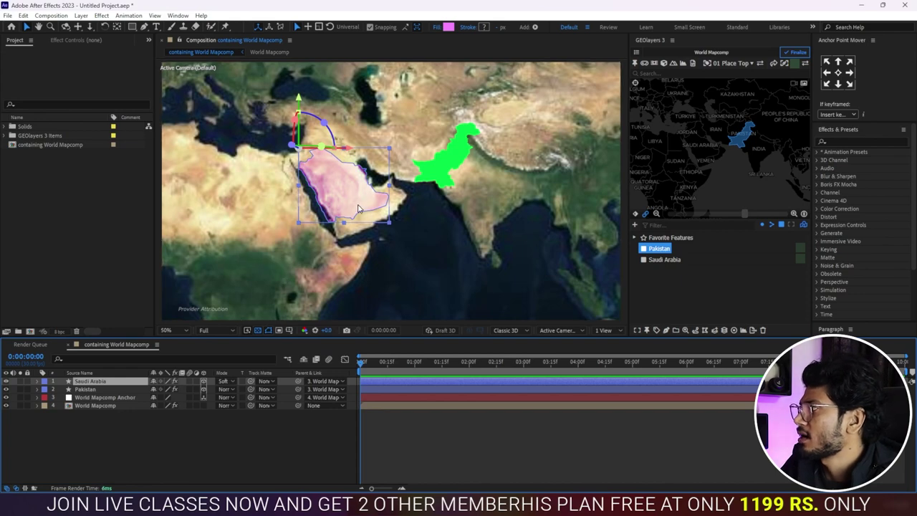
{"action": "left_click", "coordinate": [231, 381]}
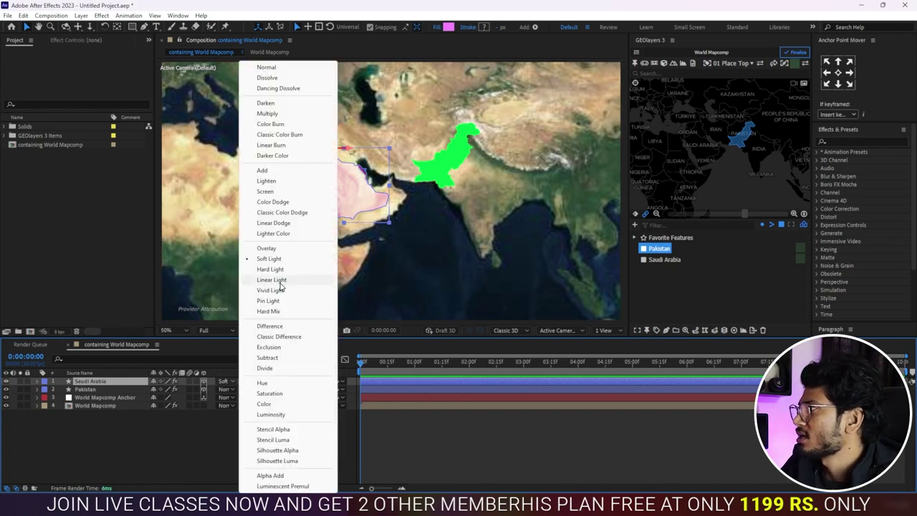
{"action": "left_click", "coordinate": [279, 280]}
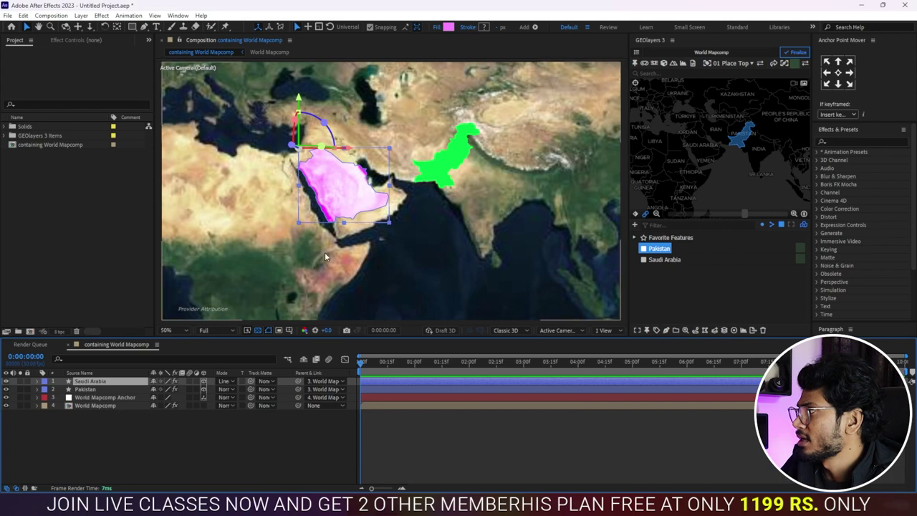
{"action": "left_click", "coordinate": [228, 381]}
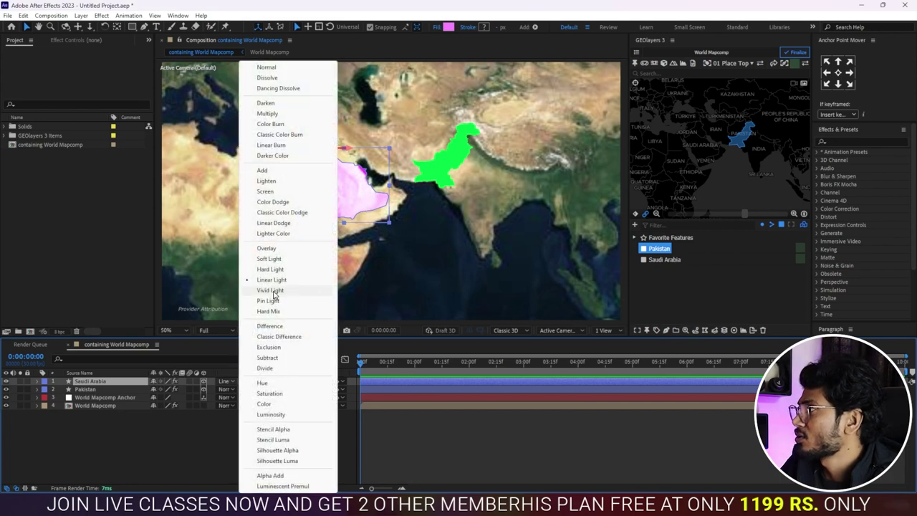
{"action": "left_click", "coordinate": [274, 290]}
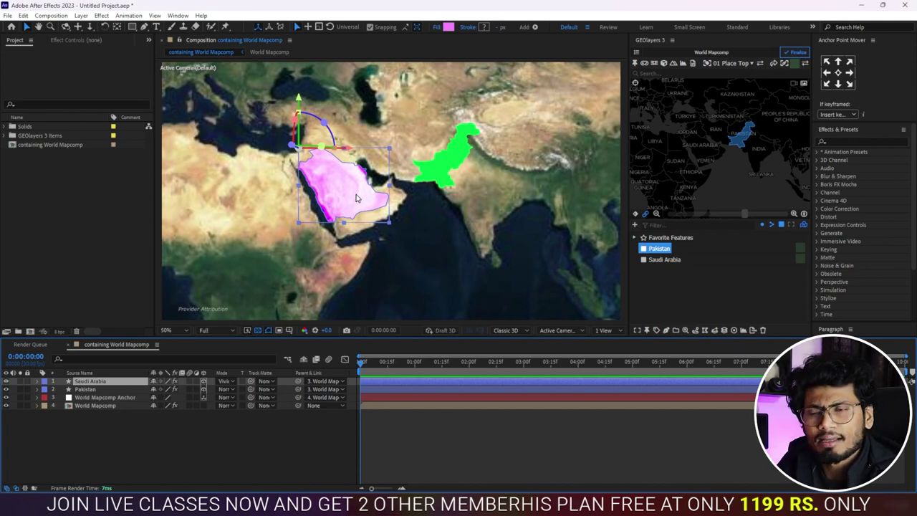
{"action": "left_click", "coordinate": [227, 385]}
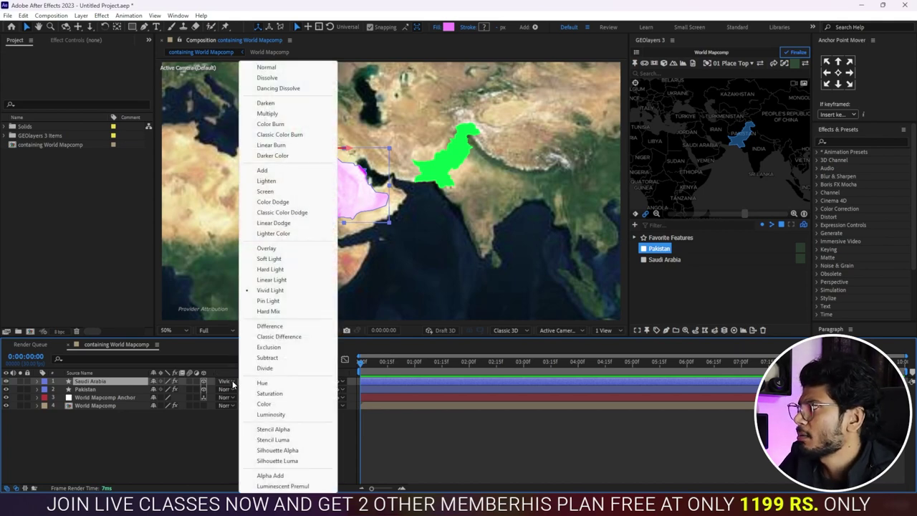
{"action": "left_click", "coordinate": [281, 280]}
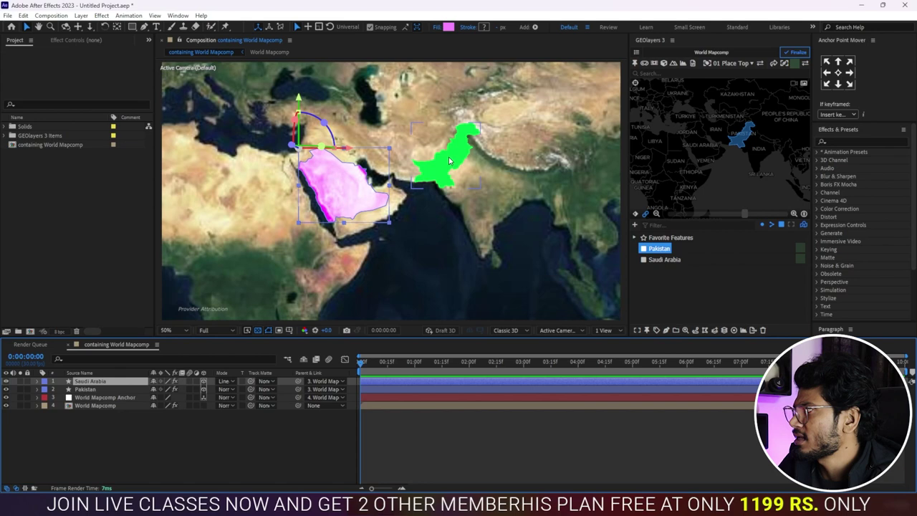
- Cycle Pakistan's blend mode through Linear Light and Soft Light, ending on Overlay
{"action": "left_click", "coordinate": [399, 389]}
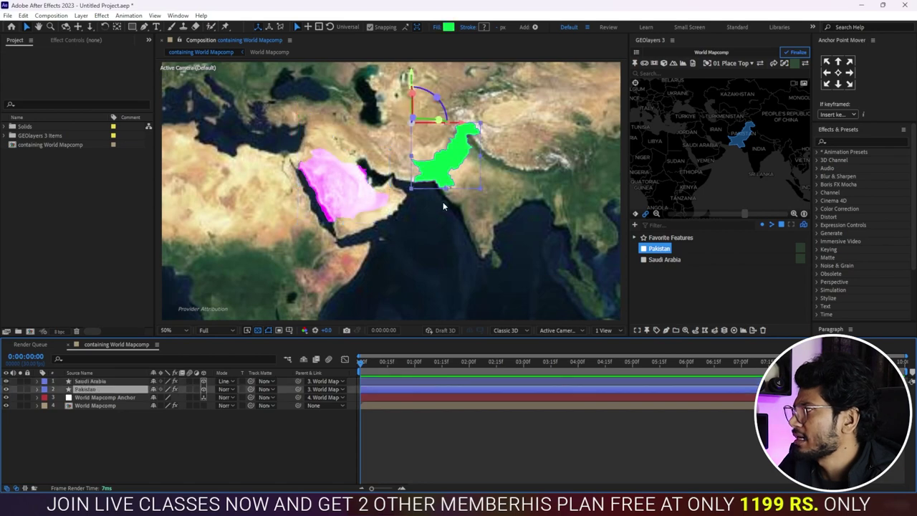
{"action": "left_click", "coordinate": [228, 389]}
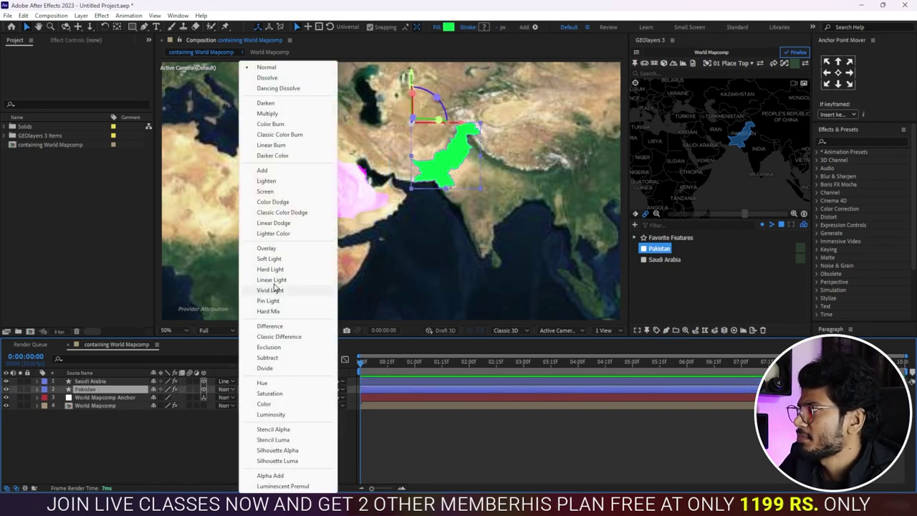
{"action": "left_click", "coordinate": [274, 280]}
{"action": "left_click", "coordinate": [386, 411]}
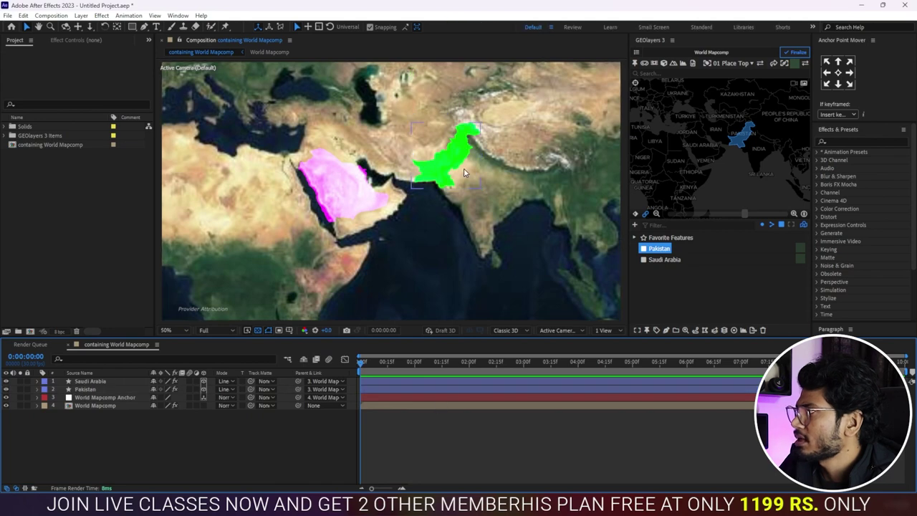
{"action": "left_click", "coordinate": [230, 389]}
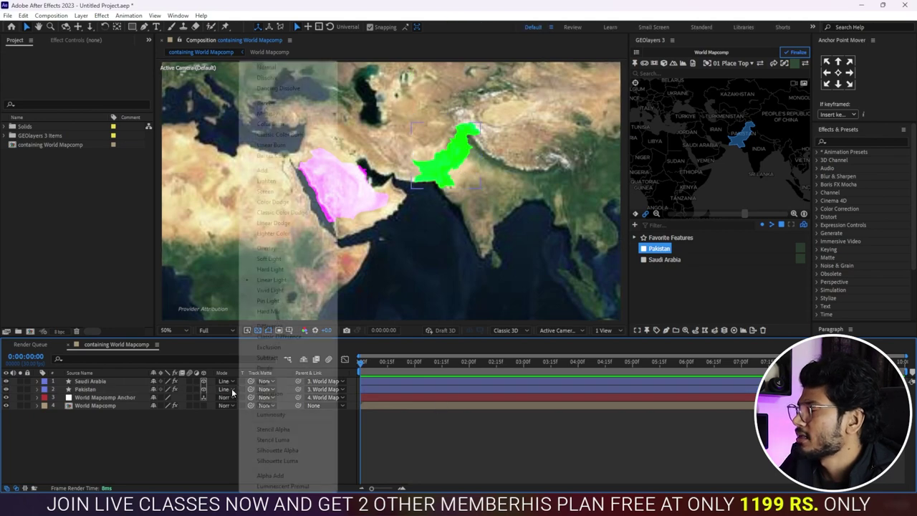
{"action": "left_click", "coordinate": [271, 258]}
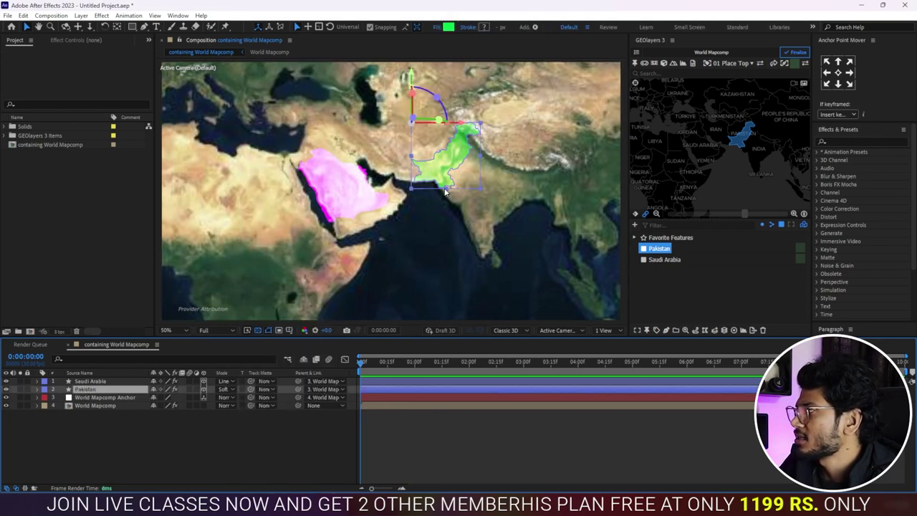
{"action": "left_click", "coordinate": [232, 388]}
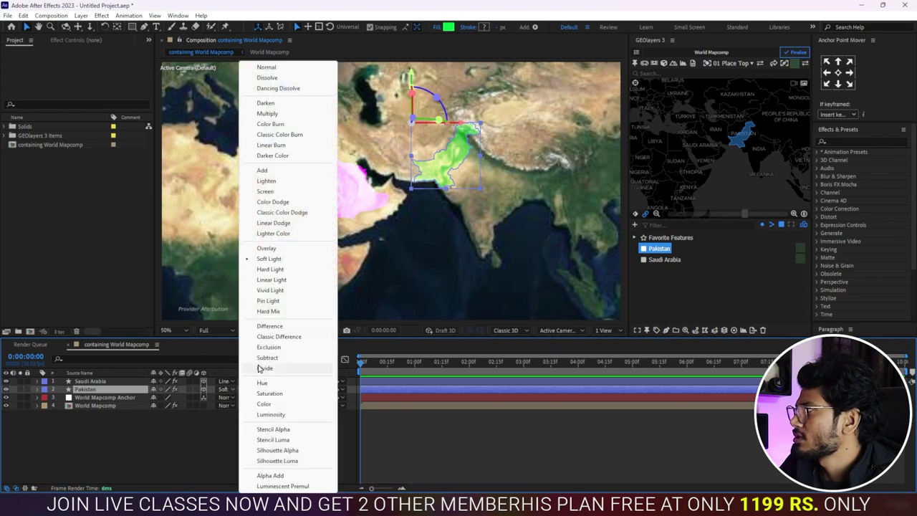
{"action": "left_click", "coordinate": [271, 247]}
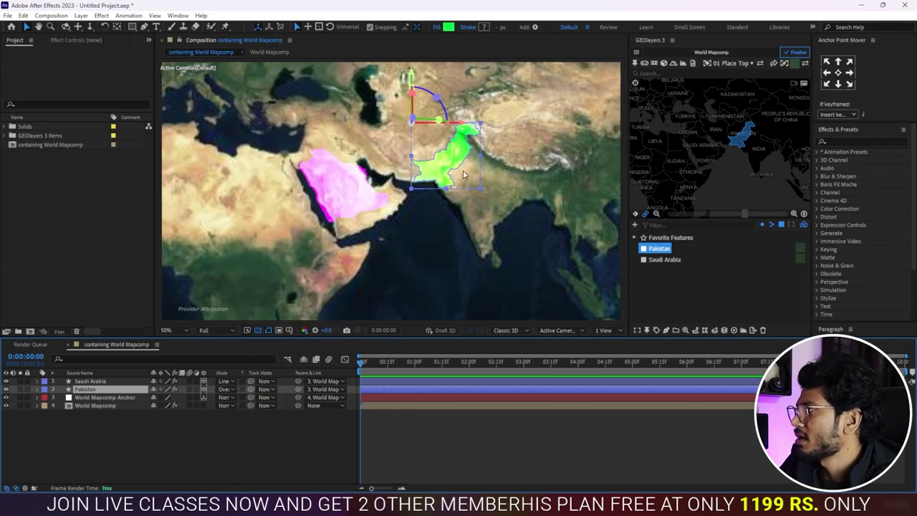
- Switch the Saudi Arabia layer's blend mode to Overlay
{"action": "left_click", "coordinate": [230, 383]}
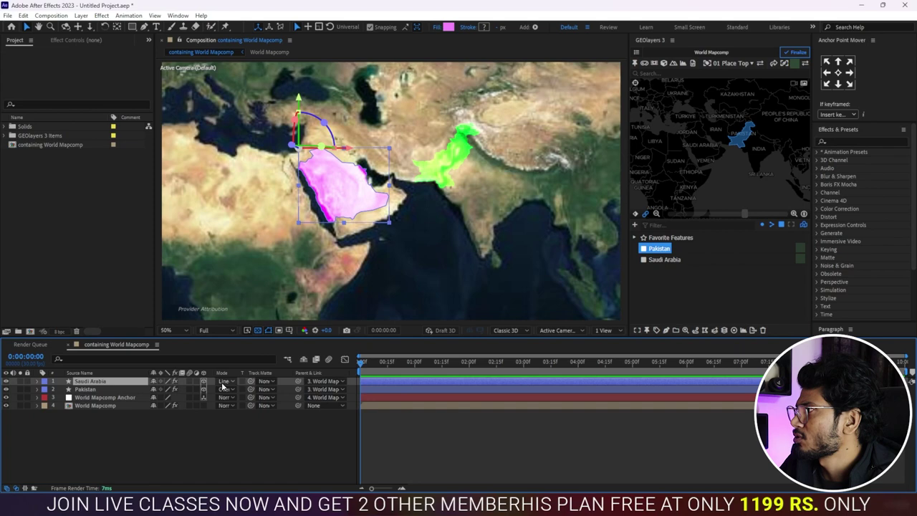
{"action": "left_click", "coordinate": [231, 385]}
{"action": "left_click", "coordinate": [272, 248]}
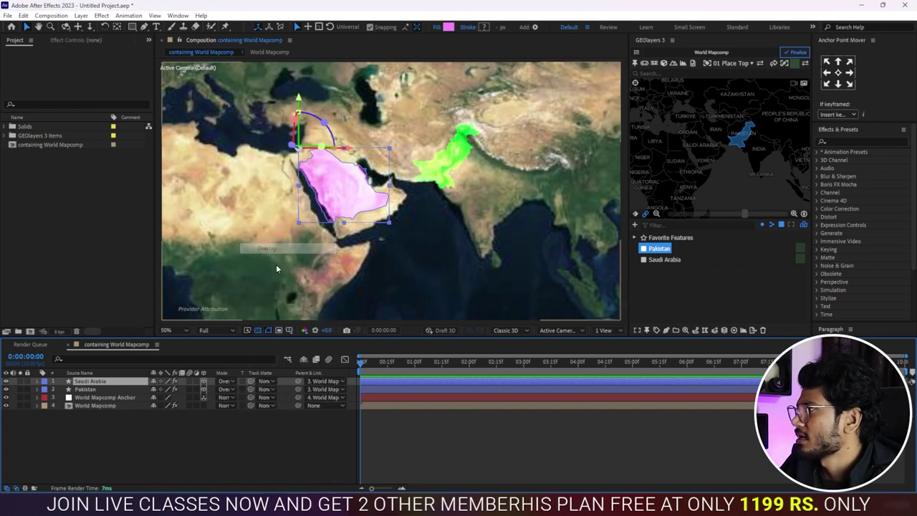
{"action": "left_click", "coordinate": [427, 414]}
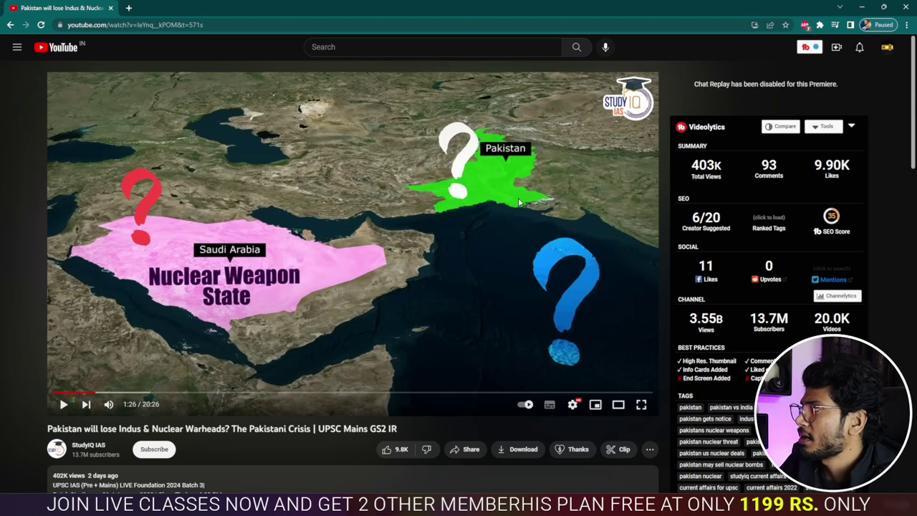
- Pause the reference video at 1:42 on the Pakistan close-up, then return to After Effects
{"action": "left_click", "coordinate": [499, 214]}
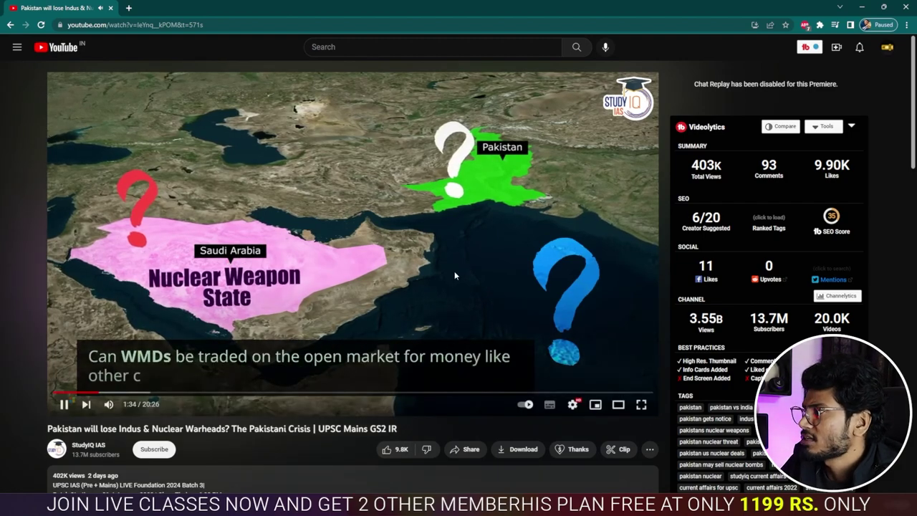
{"action": "left_click", "coordinate": [104, 394]}
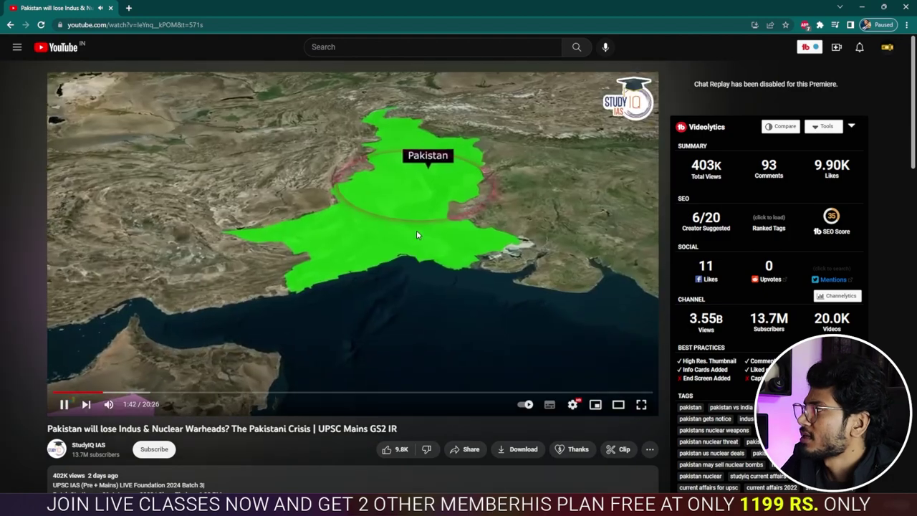
{"action": "left_click", "coordinate": [416, 231]}
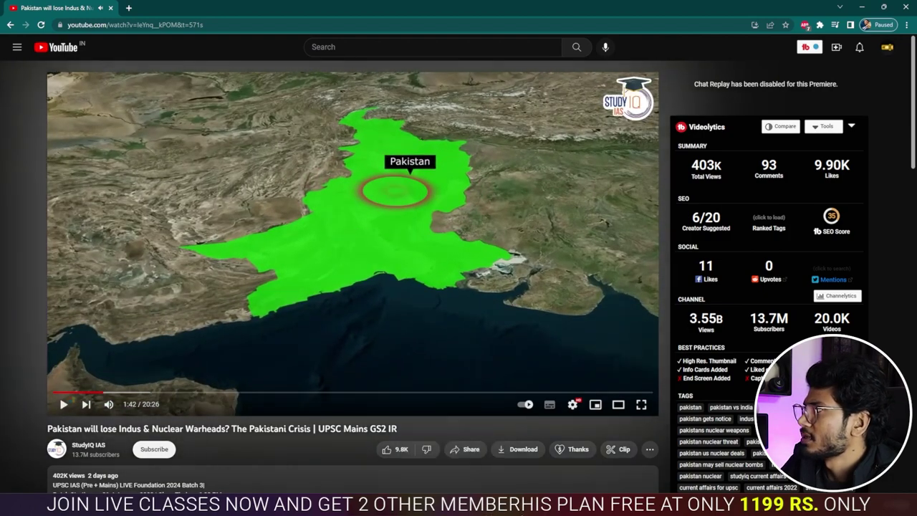
{"action": "key", "text": "alt+Tab"}
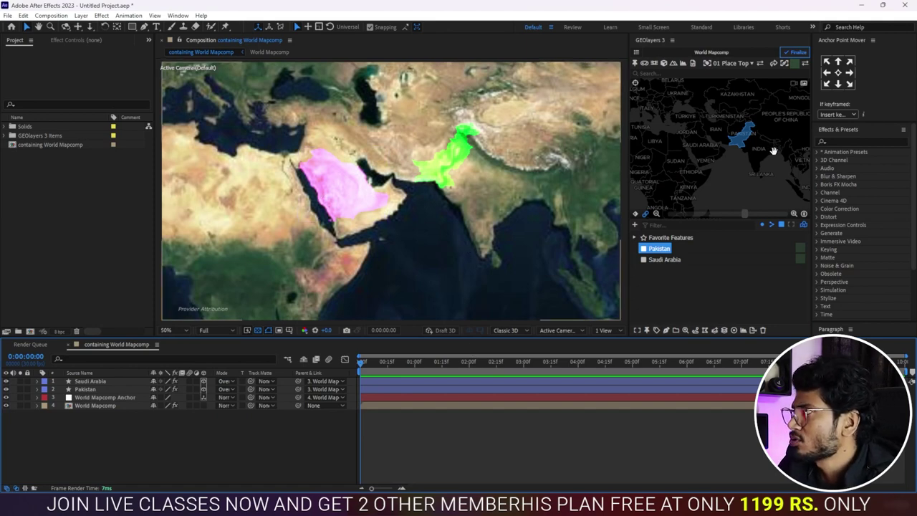
- Zoom and pan the GEOlayers map preview to frame Saudi Arabia and Pakistan more closely
{"action": "scroll", "coordinate": [740, 163], "scroll_direction": "down", "scroll_amount": 2}
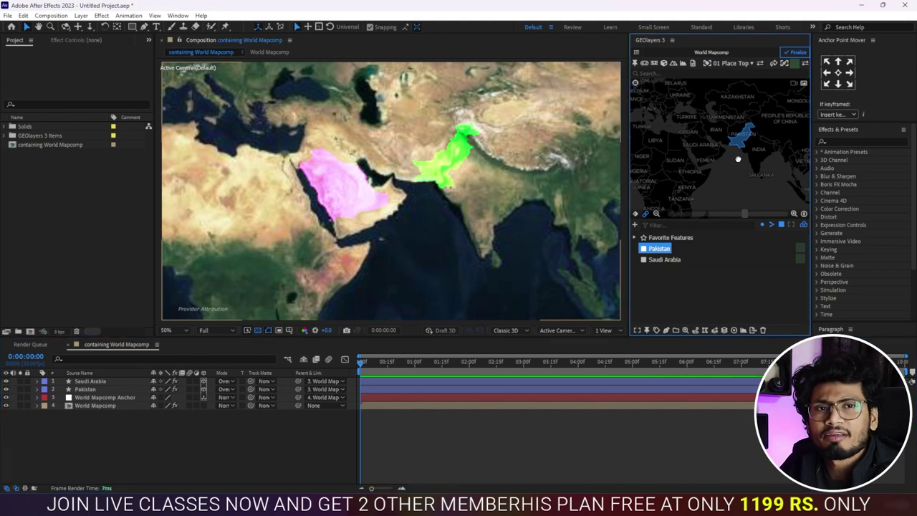
{"action": "scroll", "coordinate": [737, 134], "scroll_direction": "down", "scroll_amount": 2}
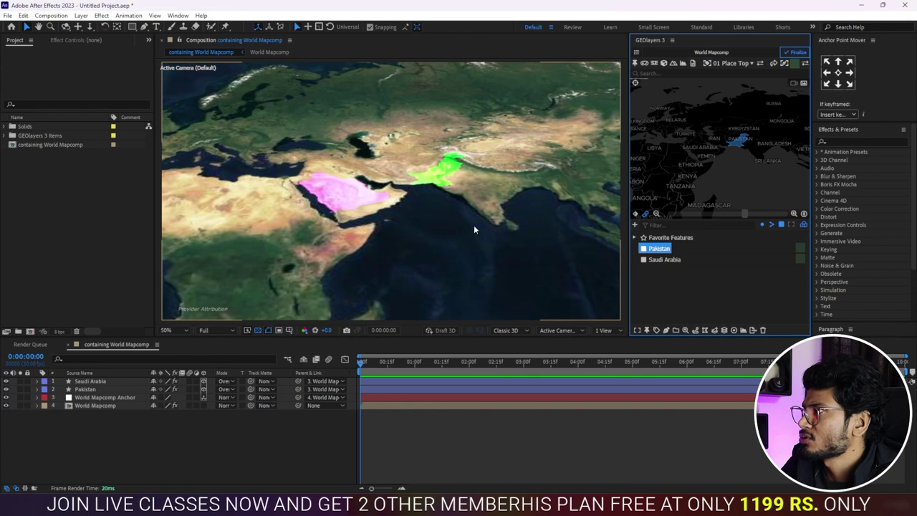
{"action": "scroll", "coordinate": [730, 158], "scroll_direction": "up", "scroll_amount": 2}
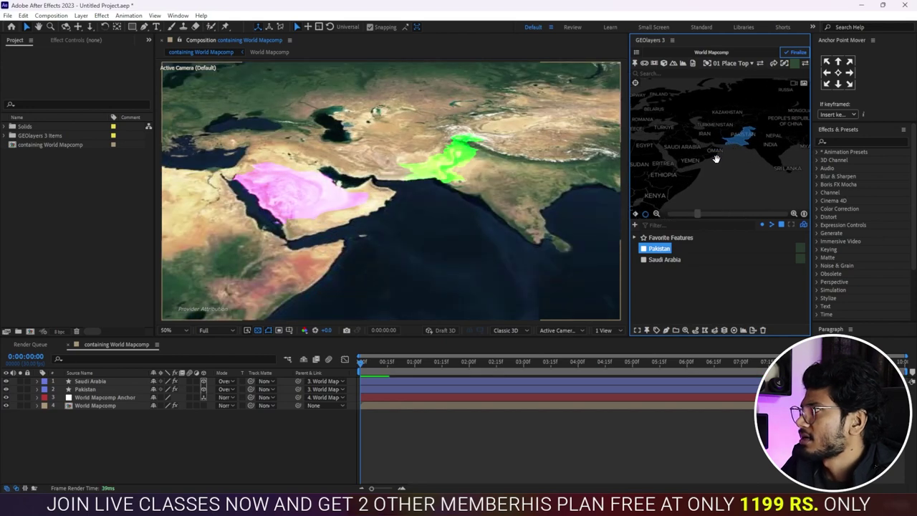
{"action": "left_click_drag", "start_coordinate": [724, 154], "coordinate": [732, 153]}
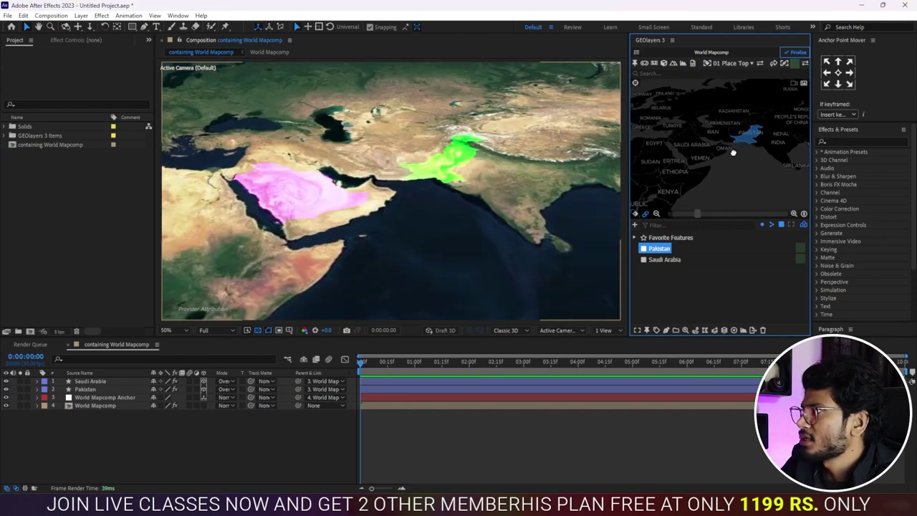
{"action": "scroll", "coordinate": [732, 153], "scroll_direction": "up", "scroll_amount": 1}
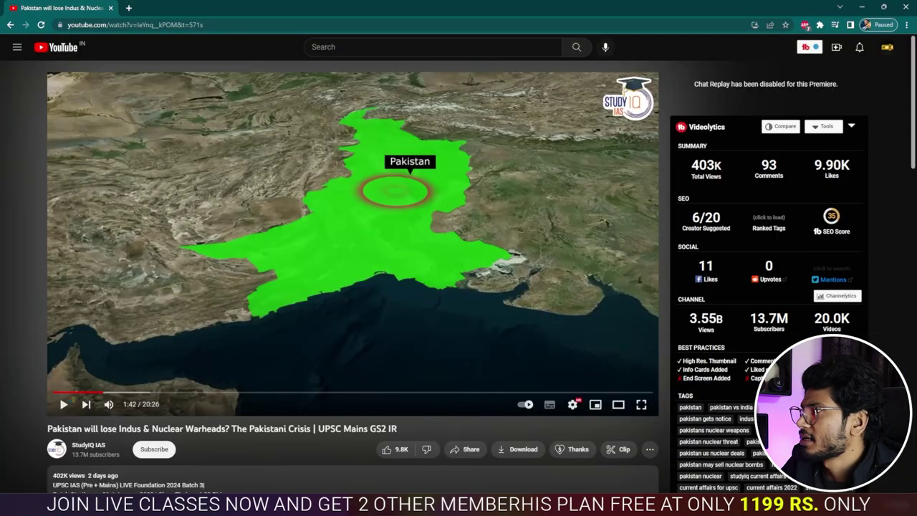
- Rewind the reference video from 1:38 to about 1:33 for the wide Saudi Arabia–Pakistan shot
{"action": "left_click_drag", "start_coordinate": [105, 393], "coordinate": [102, 394]}
{"action": "left_click_drag", "start_coordinate": [102, 396], "coordinate": [103, 396]}
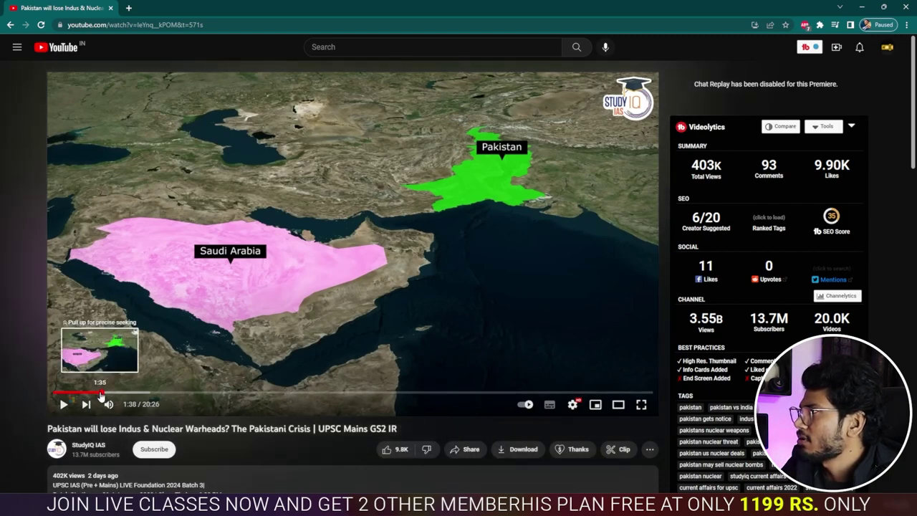
{"action": "left_click", "coordinate": [100, 394]}
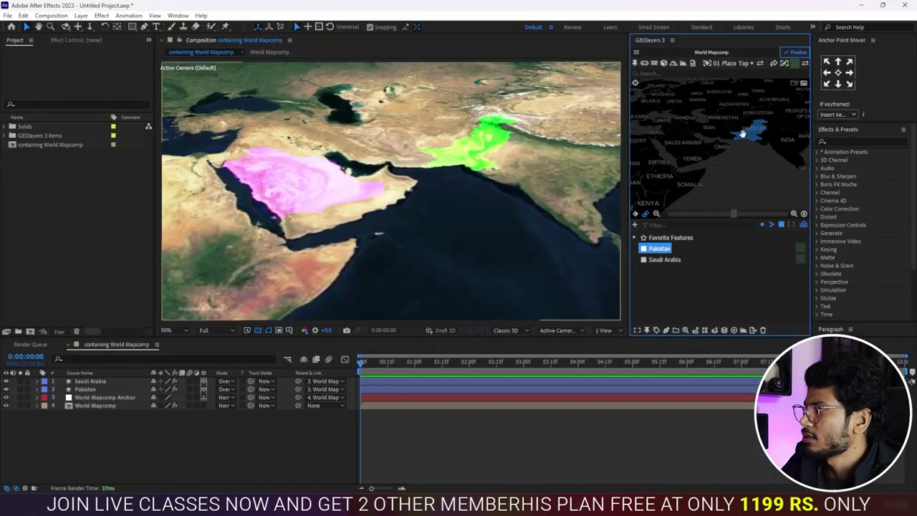
- Reframe the map preview to match the 1:33 shot and select the World Mapcomp layer
{"action": "scroll", "coordinate": [743, 134], "scroll_direction": "up", "scroll_amount": 3}
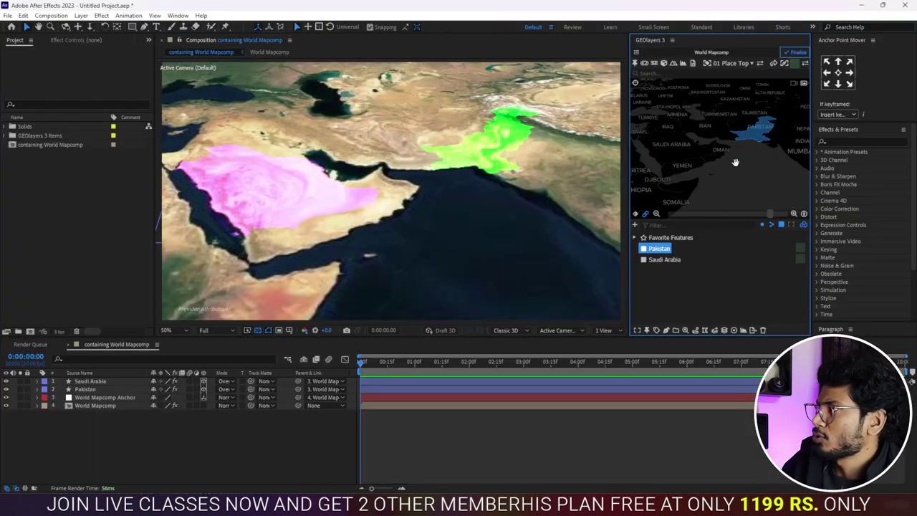
{"action": "left_click_drag", "start_coordinate": [731, 161], "coordinate": [734, 161]}
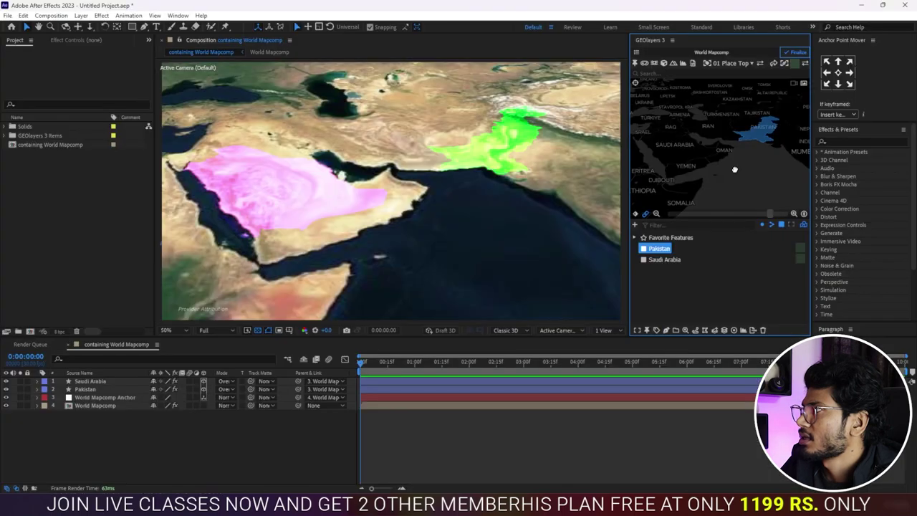
{"action": "left_click_drag", "start_coordinate": [735, 170], "coordinate": [750, 163]}
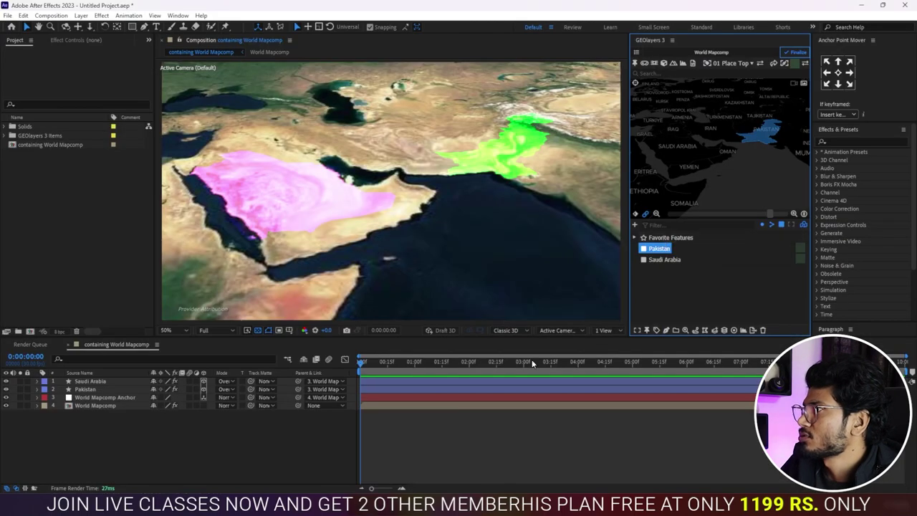
{"action": "left_click", "coordinate": [370, 406]}
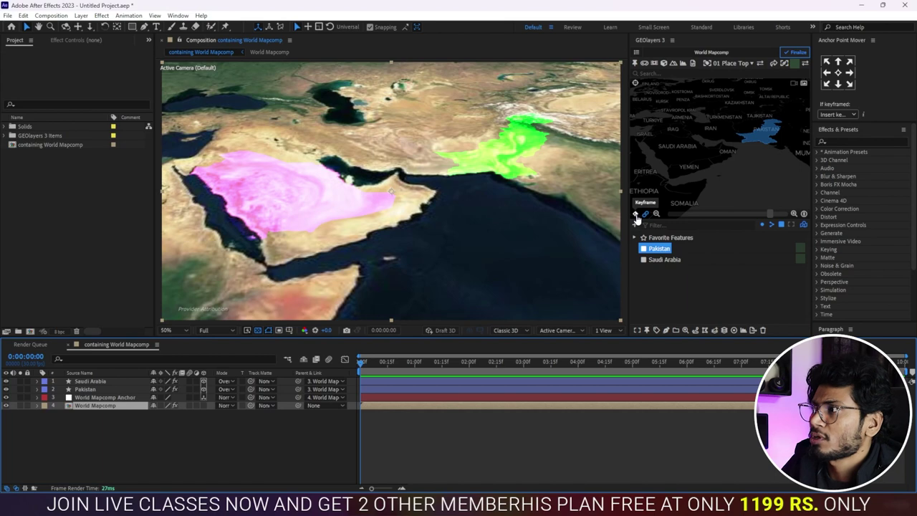
- Set camera keyframes for the wide map view at 0 and 4 seconds
{"action": "left_click", "coordinate": [635, 214]}
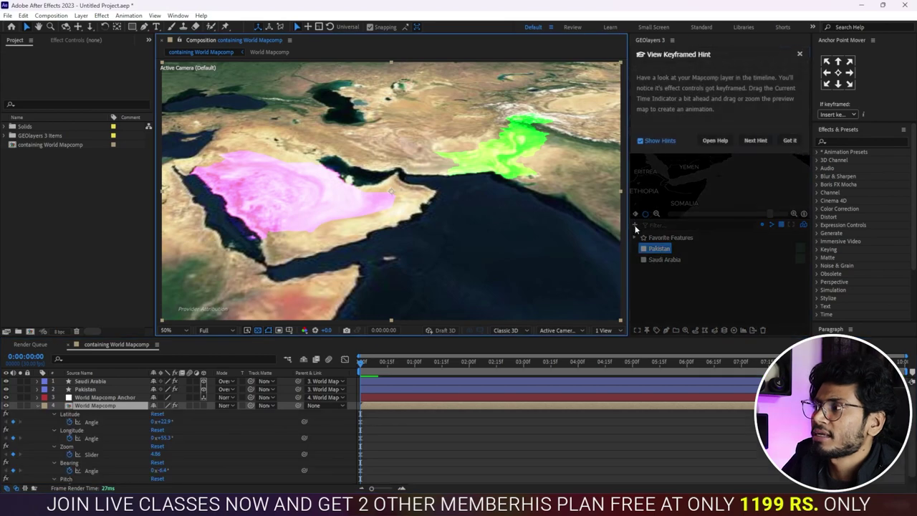
{"action": "scroll", "coordinate": [301, 450], "scroll_direction": "down", "scroll_amount": 1}
{"action": "left_click", "coordinate": [789, 144]}
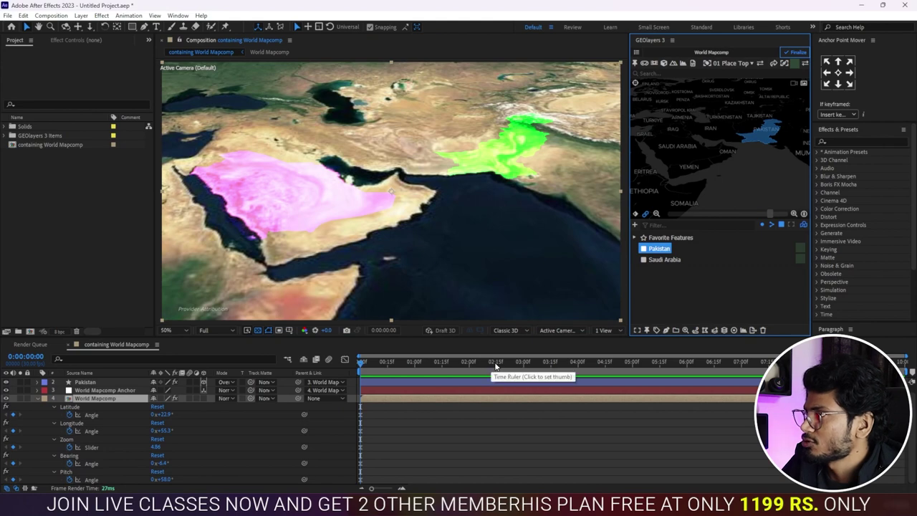
{"action": "left_click", "coordinate": [578, 363]}
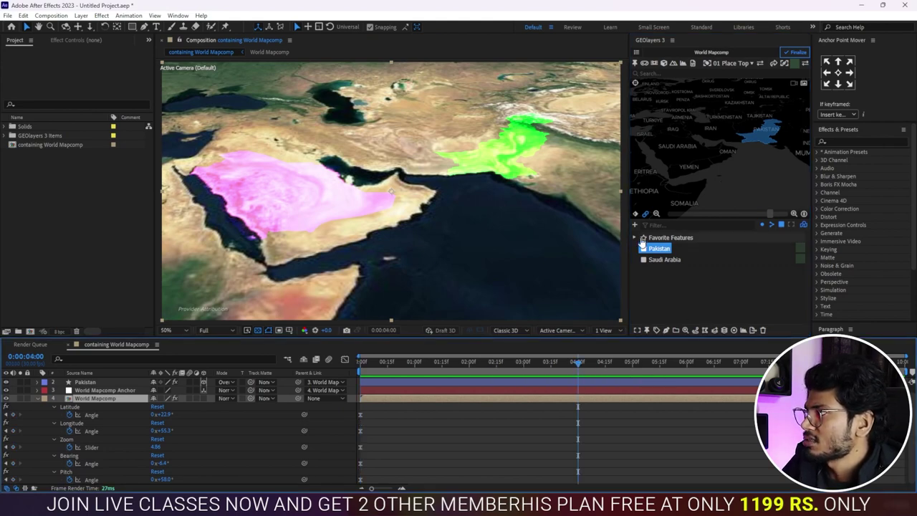
{"action": "left_click", "coordinate": [645, 213]}
{"action": "left_click", "coordinate": [789, 134]}
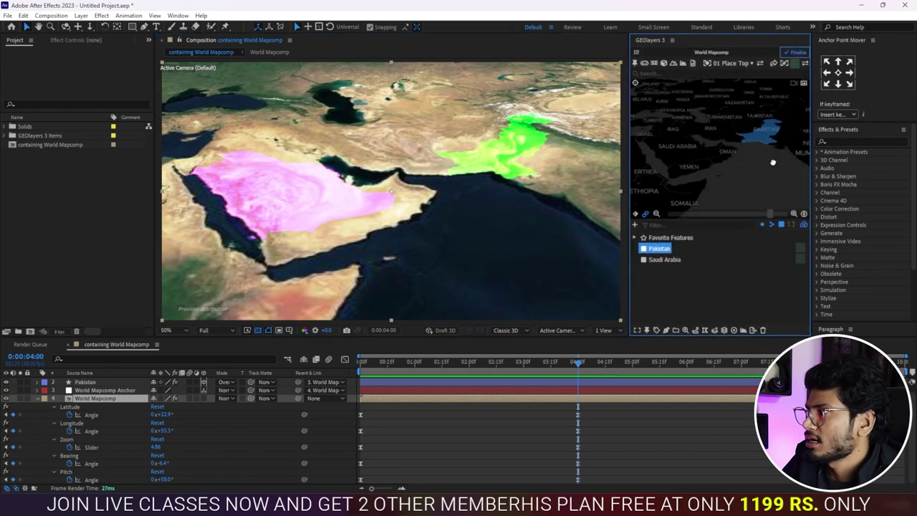
- Keyframe a zoomed-in view centred on Pakistan near 8 seconds and preview the move
{"action": "left_click_drag", "start_coordinate": [771, 162], "coordinate": [770, 162]}
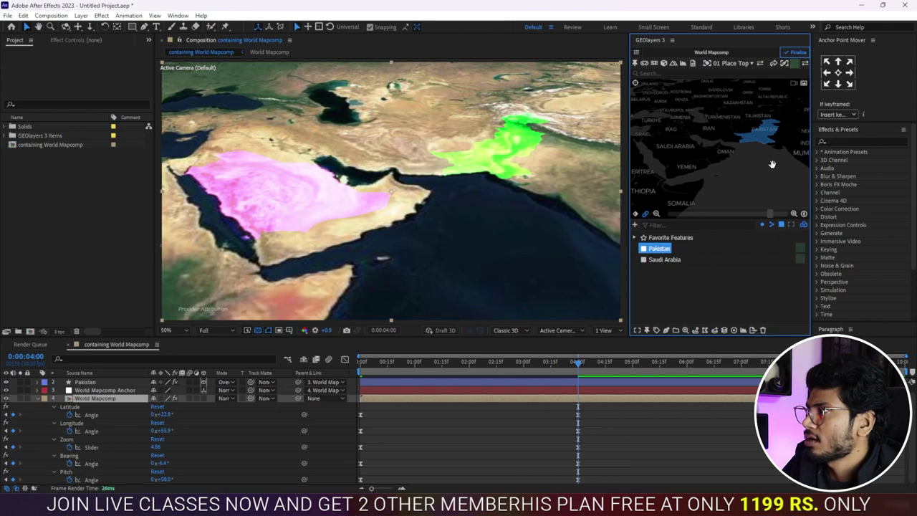
{"action": "left_click", "coordinate": [604, 365]}
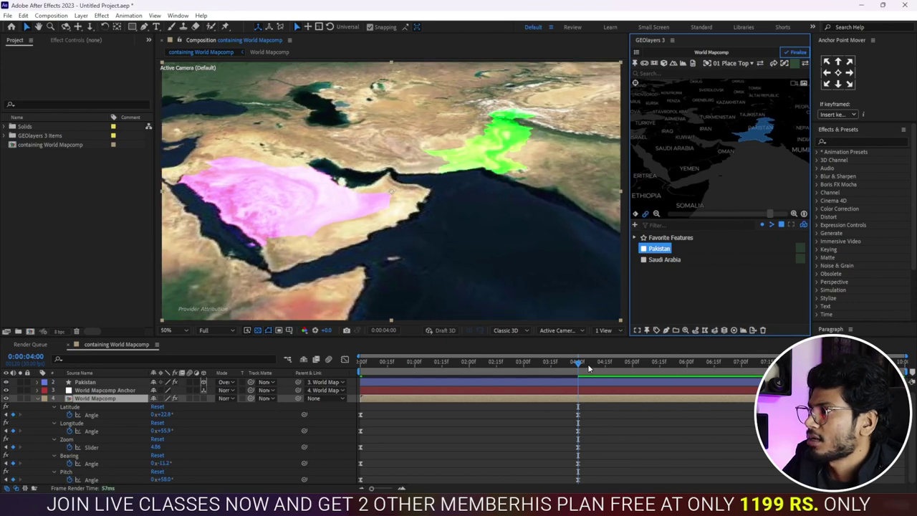
{"action": "left_click_drag", "start_coordinate": [609, 361], "coordinate": [819, 361]}
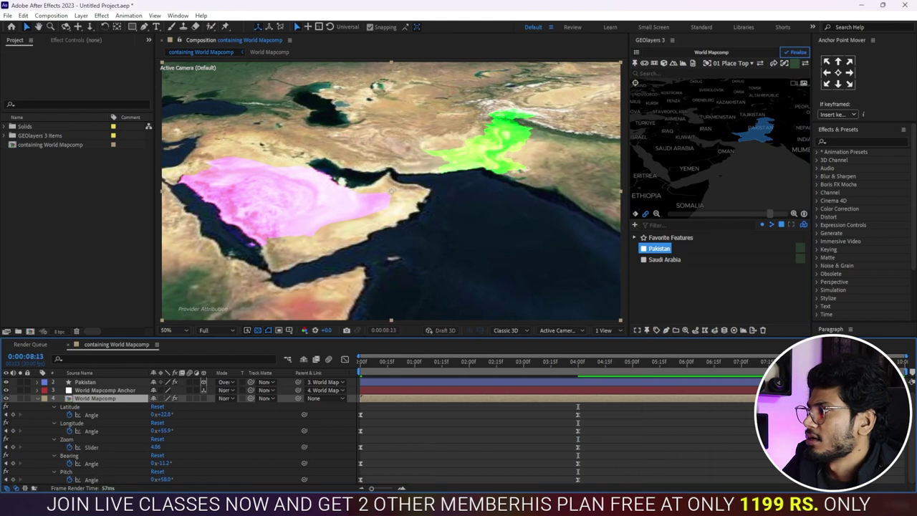
{"action": "left_click_drag", "start_coordinate": [775, 137], "coordinate": [742, 148]}
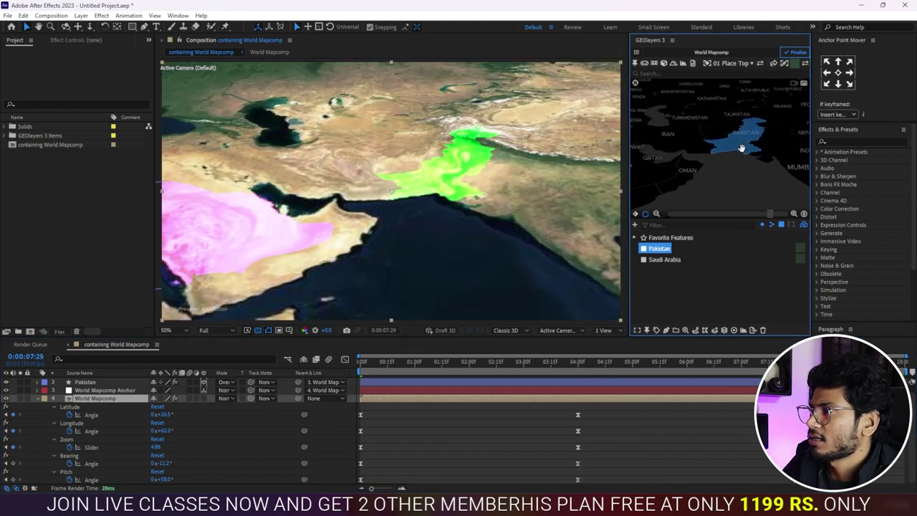
{"action": "scroll", "coordinate": [743, 147], "scroll_direction": "up", "scroll_amount": 2}
{"action": "scroll", "coordinate": [744, 150], "scroll_direction": "up", "scroll_amount": 2}
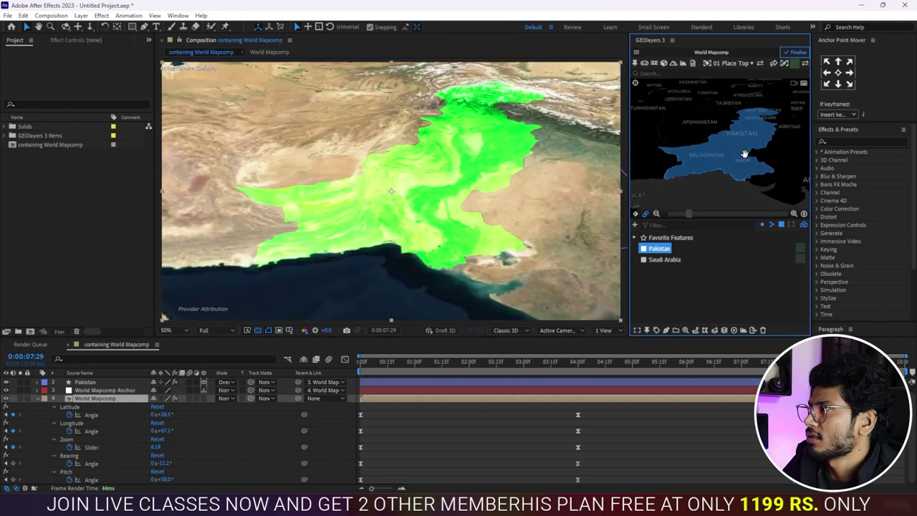
{"action": "key", "text": "space"}
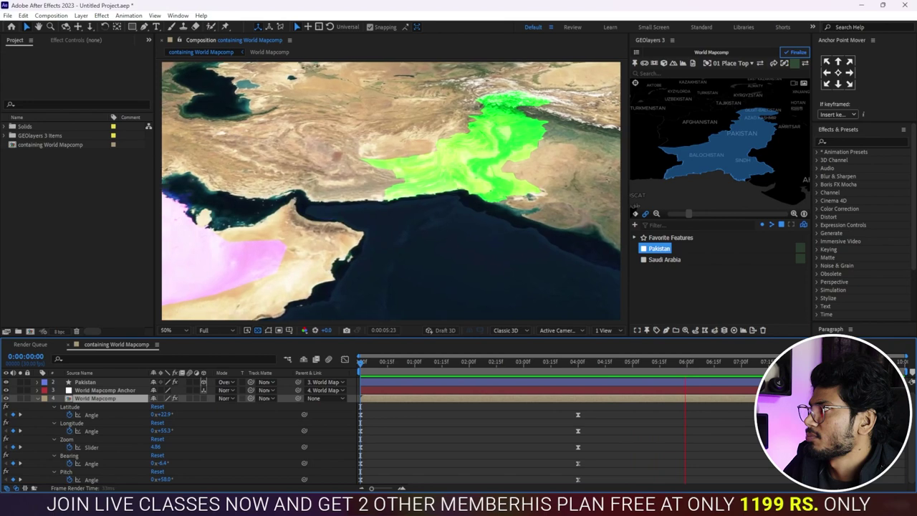
{"action": "key", "text": "space"}
- Drag the end camera keyframes later in time and replay the animation from the start
{"action": "left_click", "coordinate": [95, 398]}
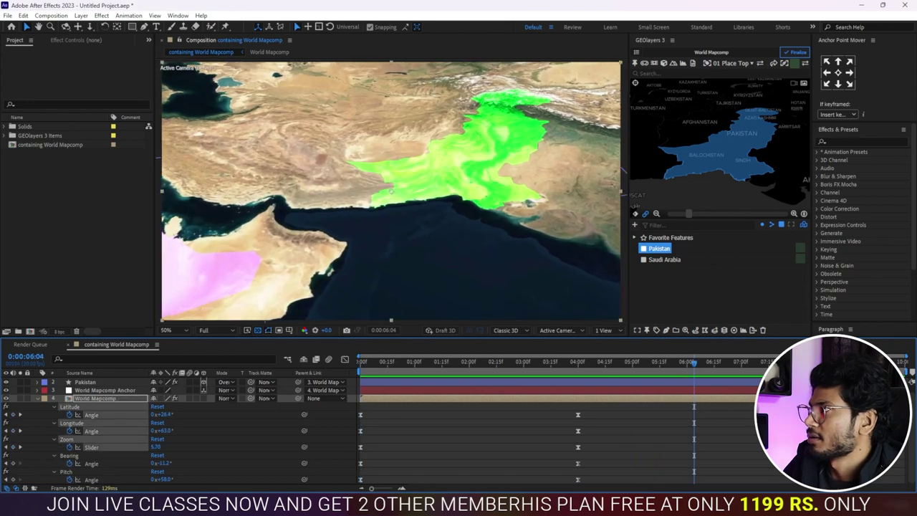
{"action": "left_click_drag", "start_coordinate": [599, 411], "coordinate": [571, 484]}
{"action": "left_click_drag", "start_coordinate": [577, 415], "coordinate": [721, 415]}
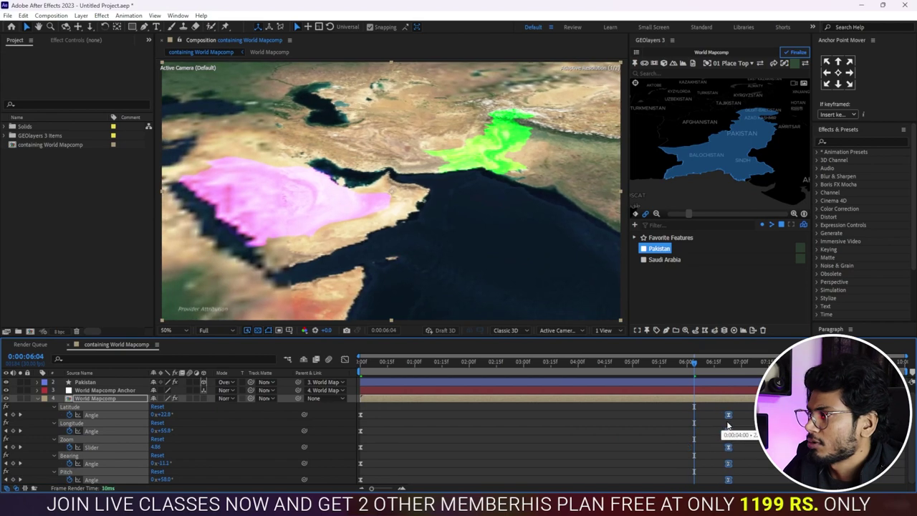
{"action": "key", "text": "Home"}
{"action": "key", "text": "space"}
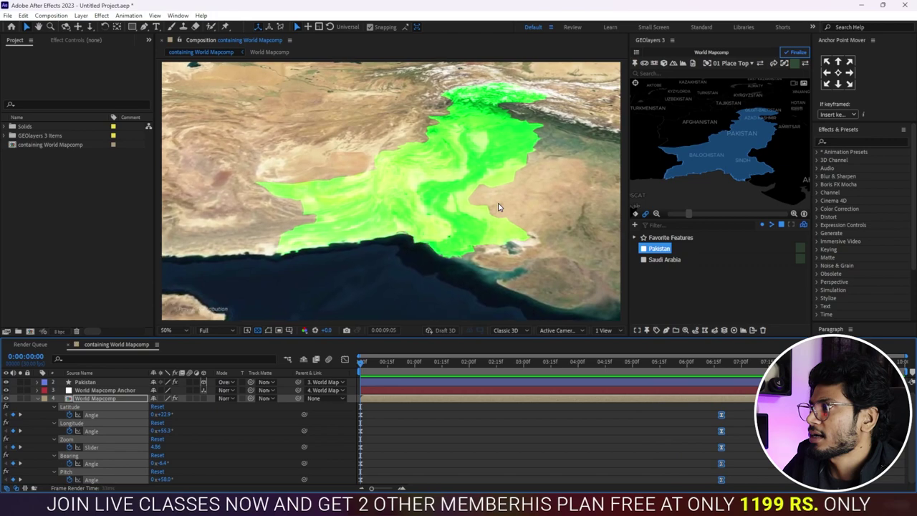
{"action": "key", "text": "space"}
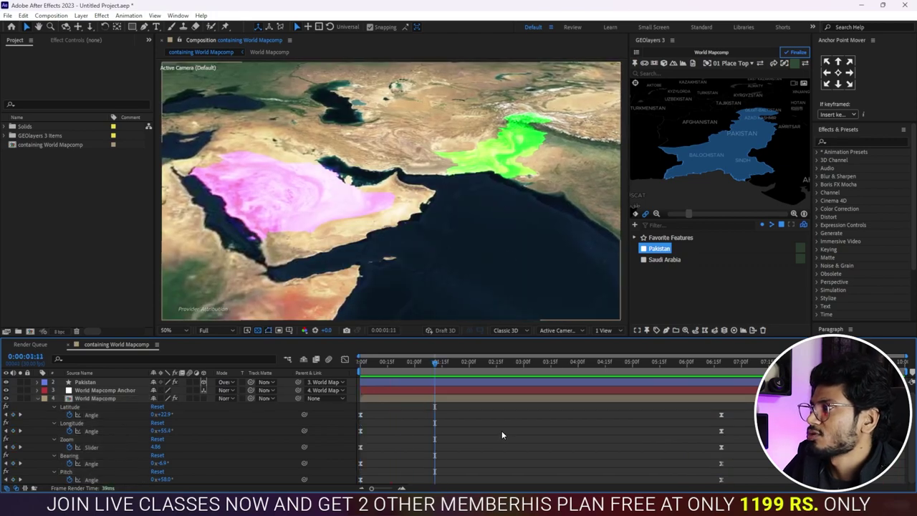
{"action": "key", "text": "space"}
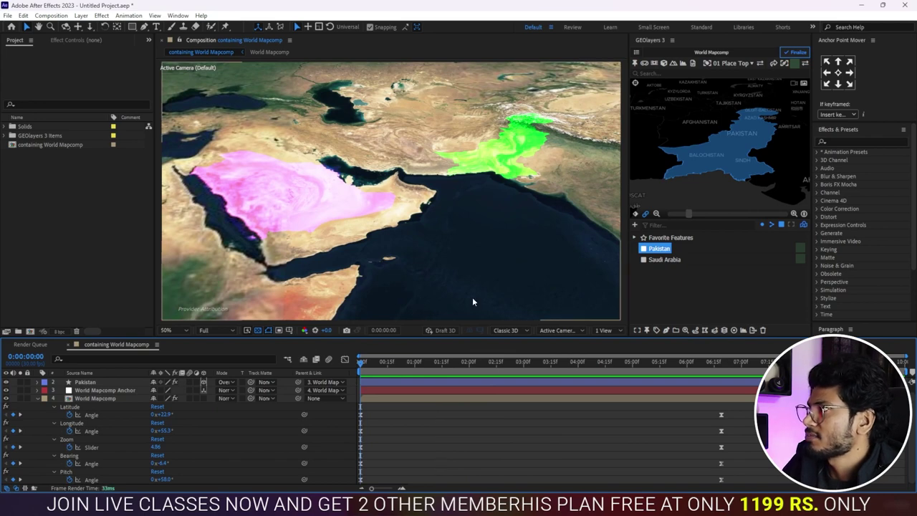
- Finalize the World Mapcomp in GEOlayers 3, importing 20.7 Mpx of satellite imagery
{"action": "left_click", "coordinate": [803, 54]}
{"action": "left_click", "coordinate": [803, 53]}
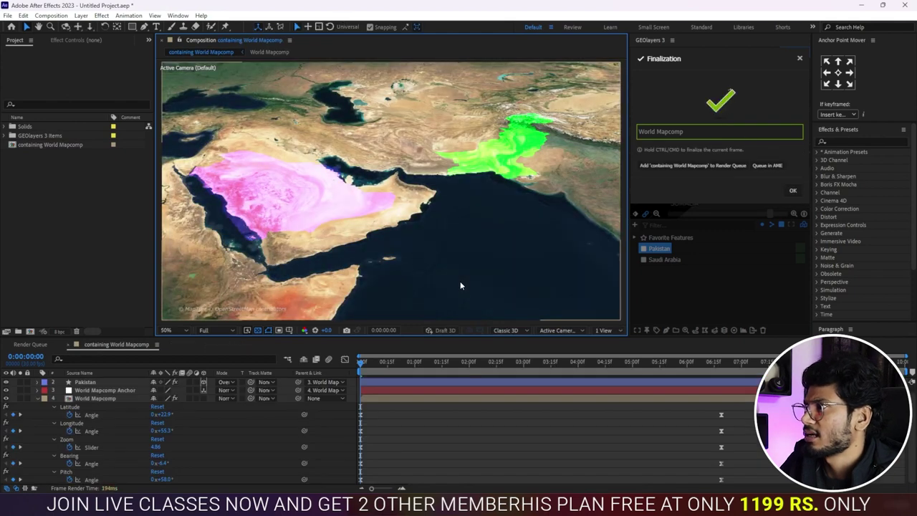
{"action": "left_click", "coordinate": [792, 191]}
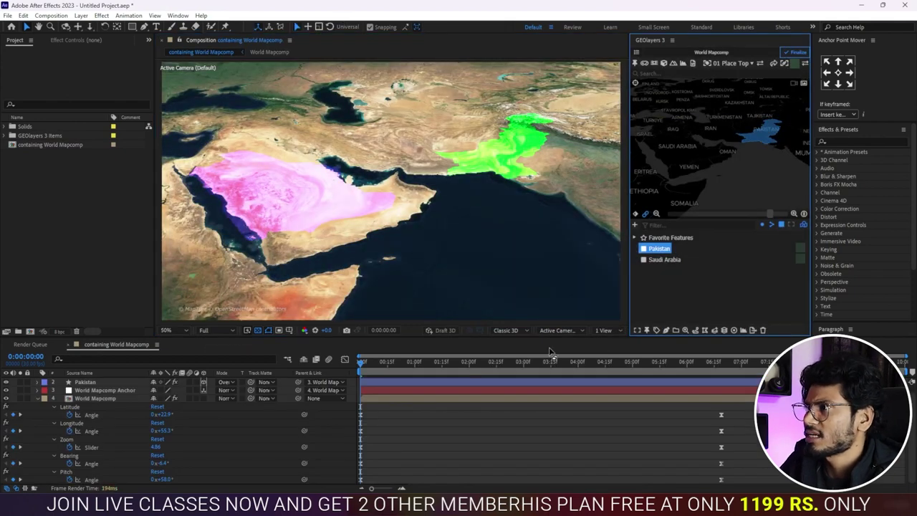
{"action": "left_click", "coordinate": [397, 384]}
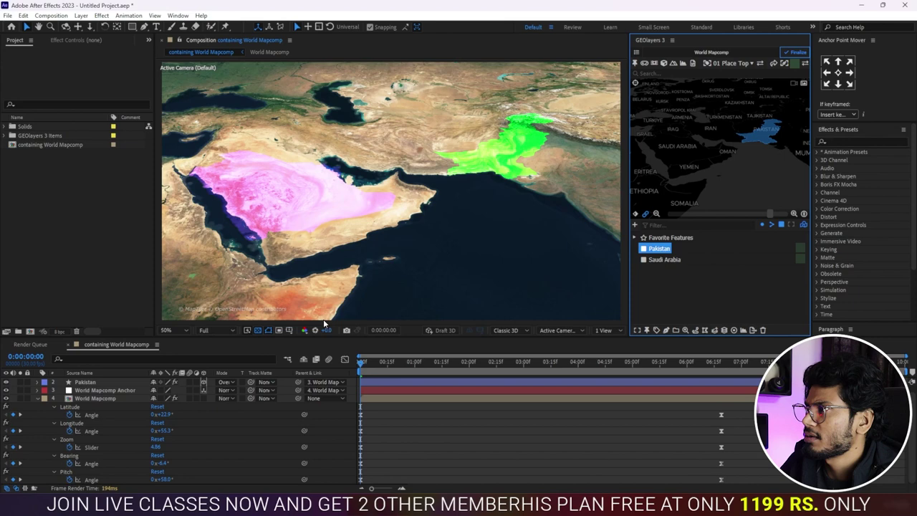
{"action": "key", "text": "space"}
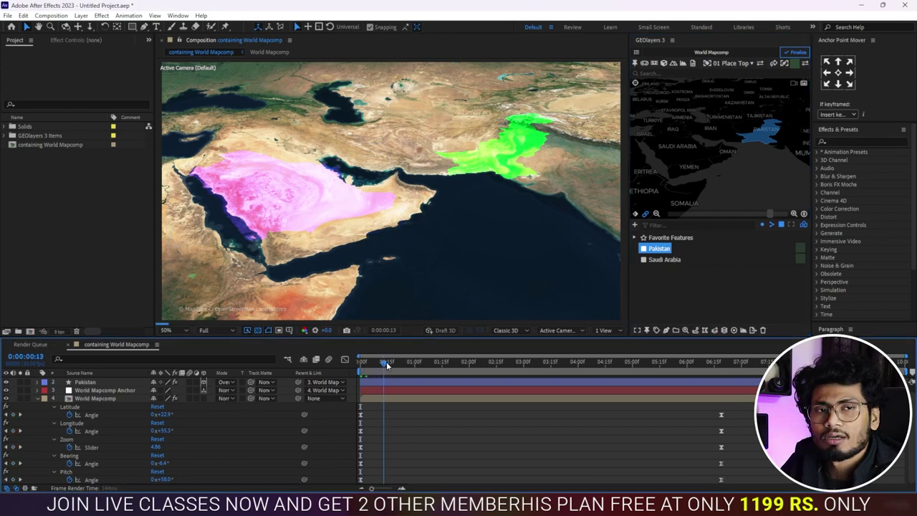
{"action": "left_click_drag", "start_coordinate": [429, 364], "coordinate": [531, 363]}
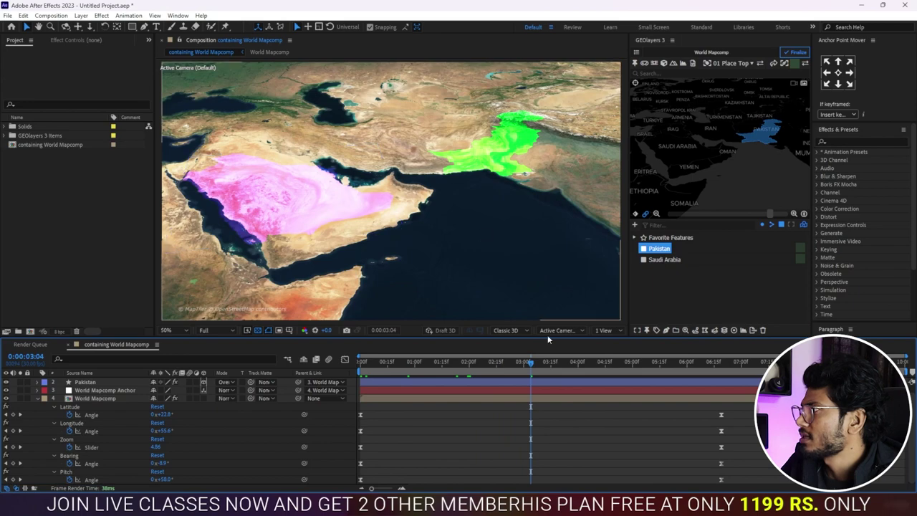
{"action": "left_click", "coordinate": [584, 363]}
{"action": "left_click_drag", "start_coordinate": [594, 368], "coordinate": [889, 363]}
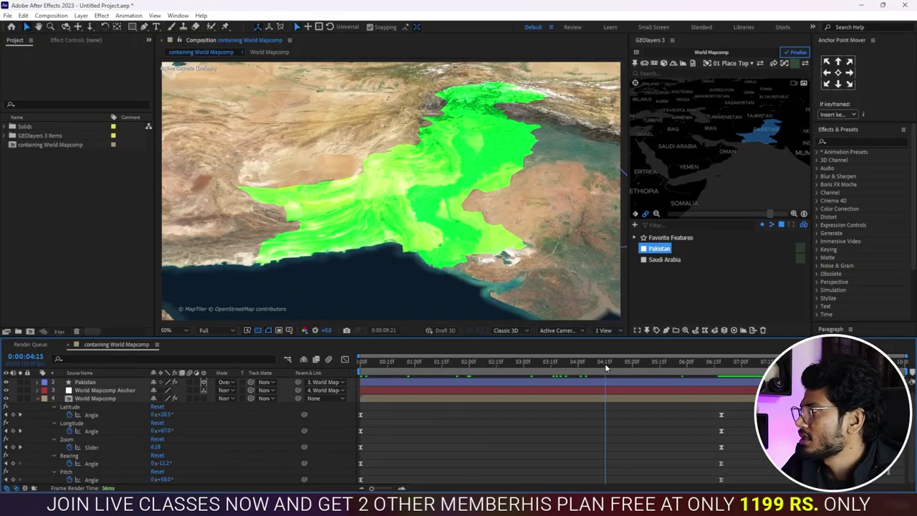
{"action": "left_click_drag", "start_coordinate": [605, 363], "coordinate": [499, 365]}
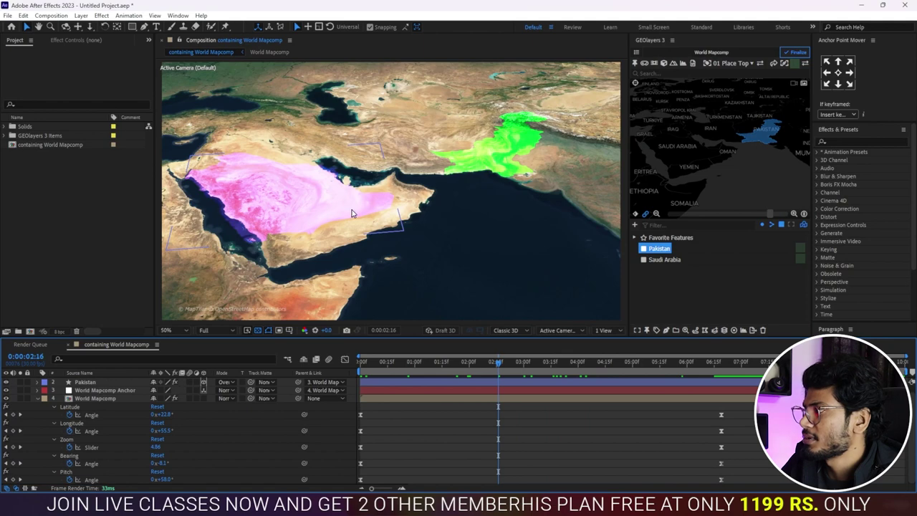
{"action": "key", "text": "space"}
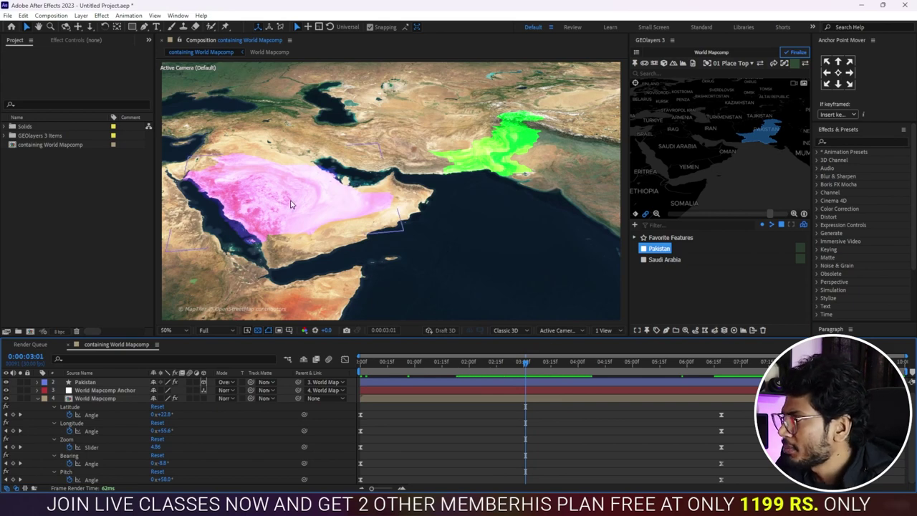
{"action": "left_click", "coordinate": [666, 250]}
{"action": "left_click", "coordinate": [666, 250]}
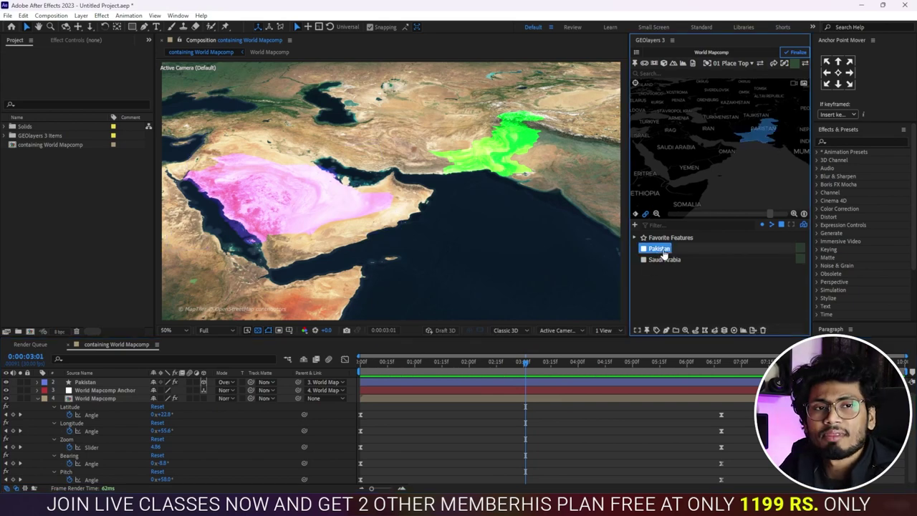
- Add a label to Pakistan and compare it with the reference video
{"action": "left_click", "coordinate": [656, 331]}
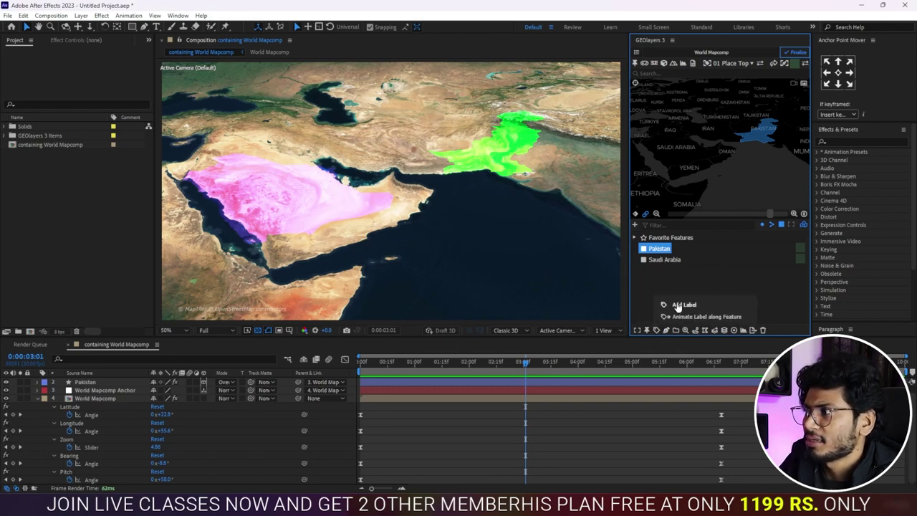
{"action": "left_click", "coordinate": [677, 305]}
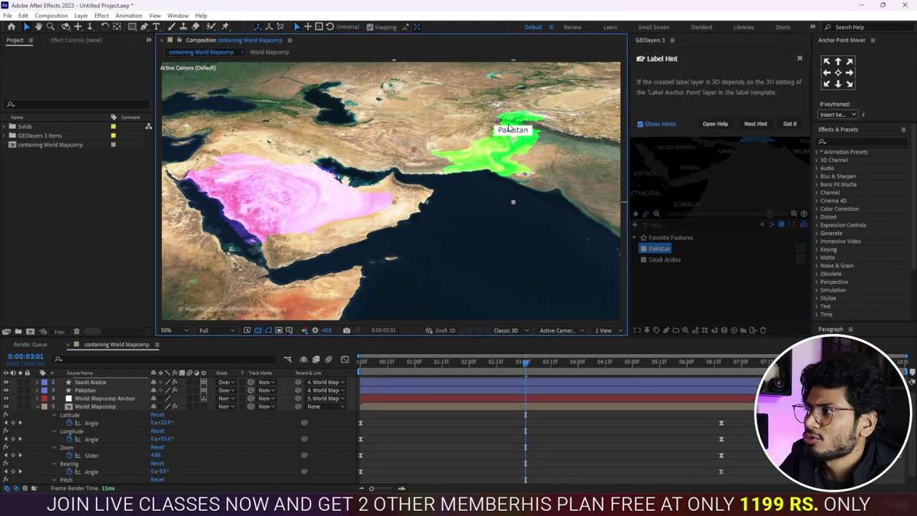
{"action": "left_click", "coordinate": [788, 124]}
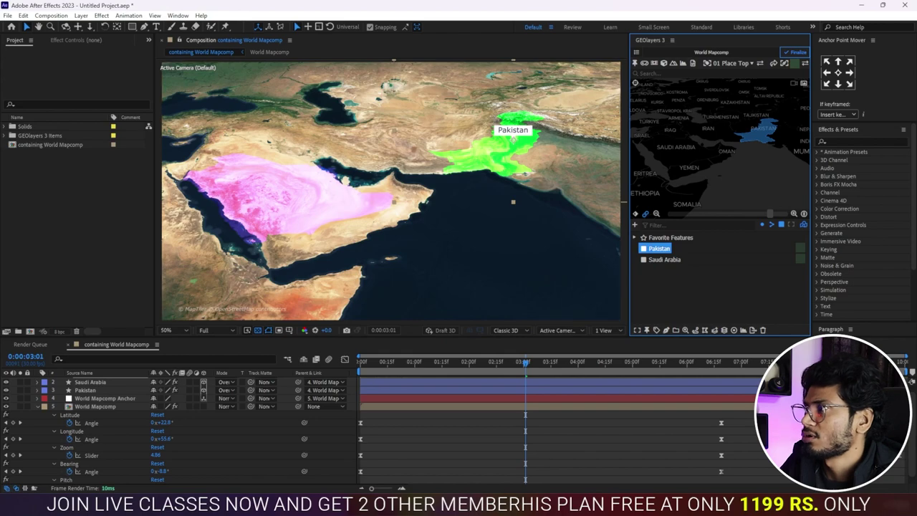
{"action": "key", "text": "alt+Tab"}
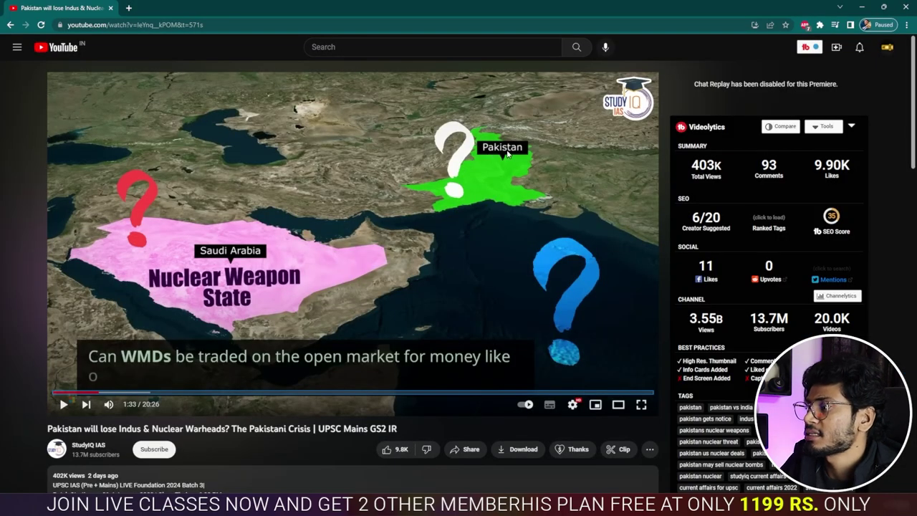
{"action": "key", "text": "alt+Tab"}
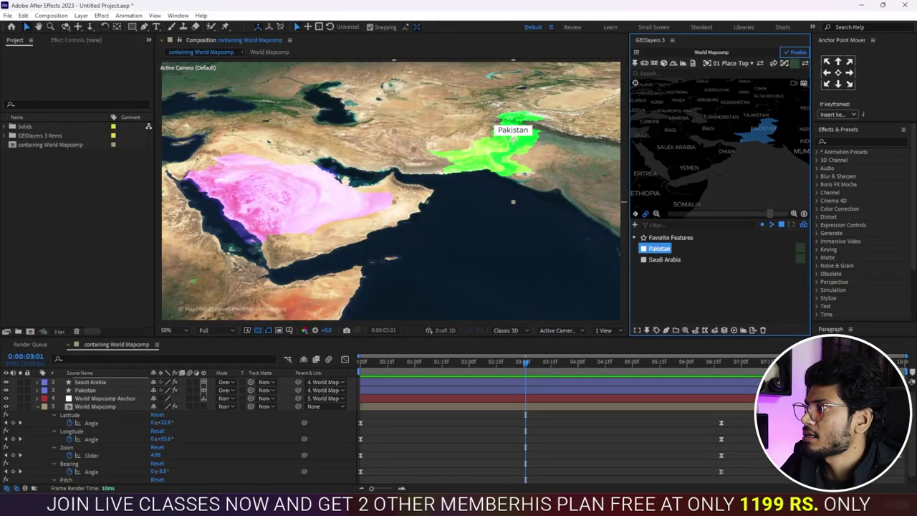
- Swap the Pakistan label to the 06 Place Top 2 template
{"action": "left_click", "coordinate": [749, 64]}
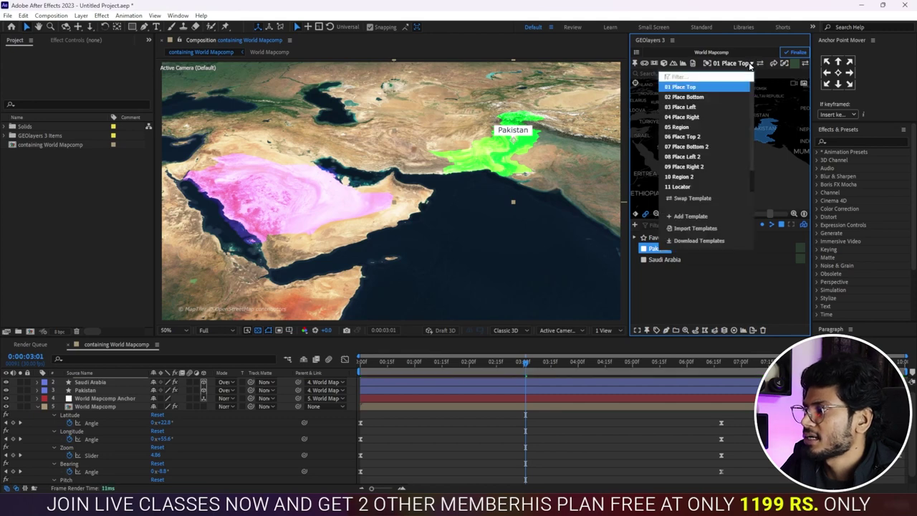
{"action": "left_click", "coordinate": [693, 137]}
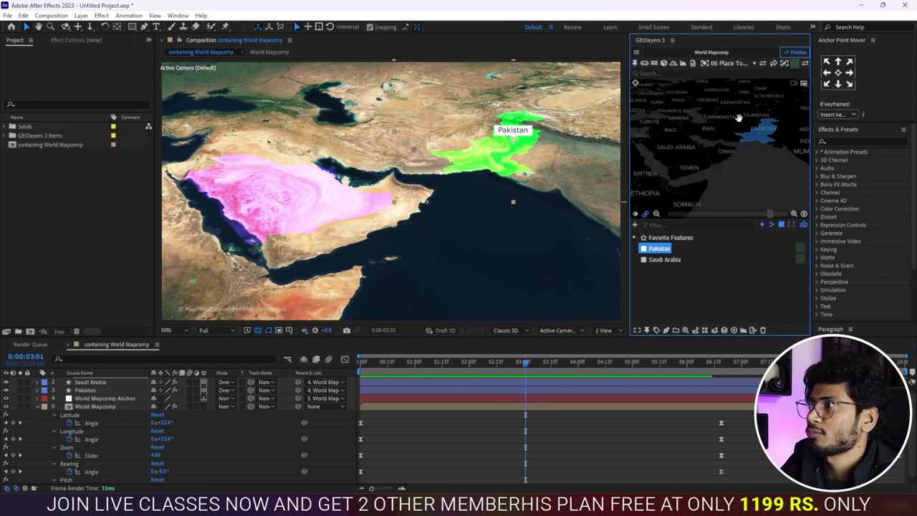
{"action": "left_click", "coordinate": [750, 64]}
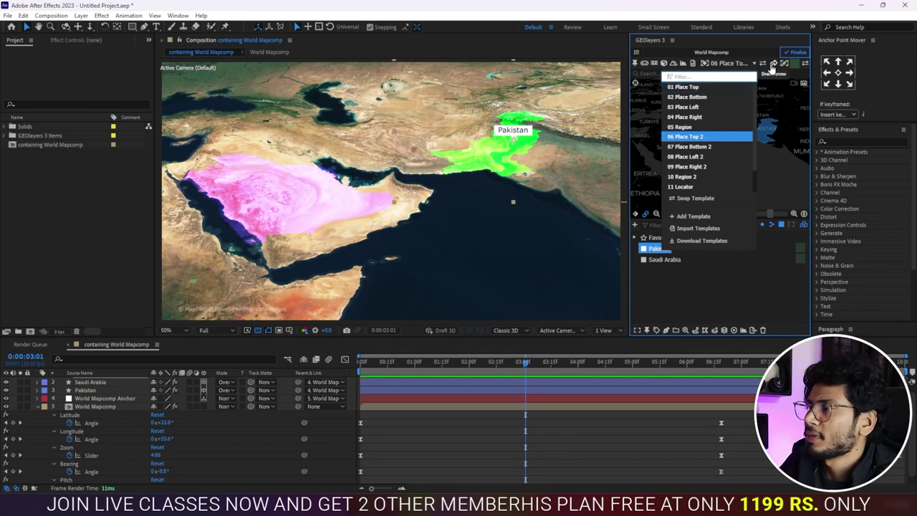
{"action": "left_click", "coordinate": [762, 64]}
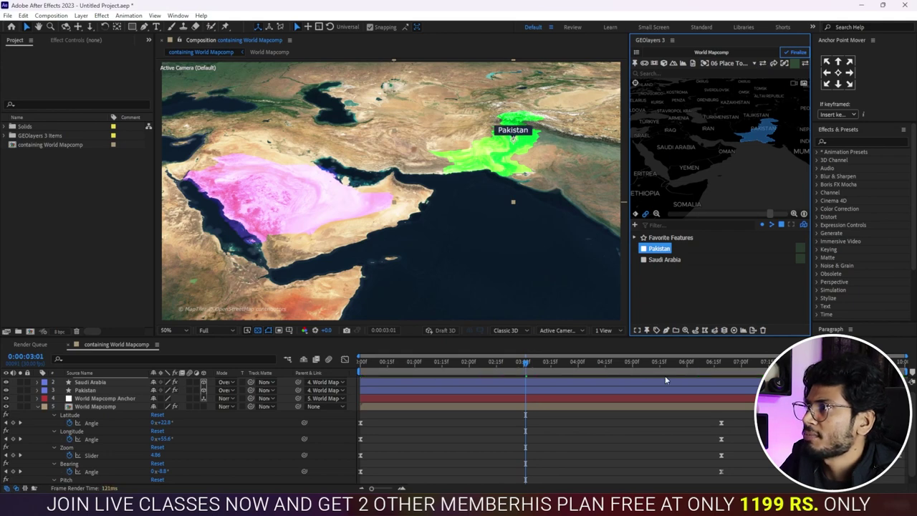
- Add a matching label to Saudi Arabia and scrub through the animation to review it
{"action": "left_click", "coordinate": [664, 260]}
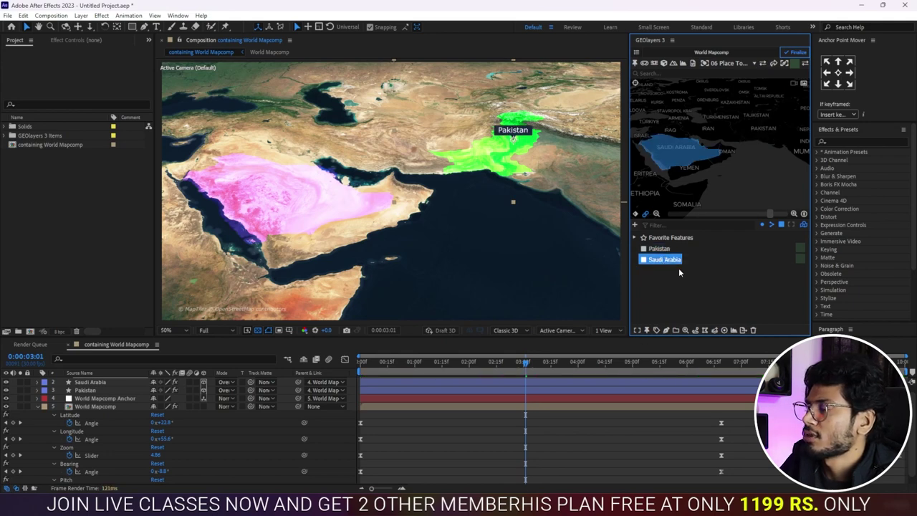
{"action": "left_click", "coordinate": [666, 328]}
{"action": "left_click", "coordinate": [681, 305]}
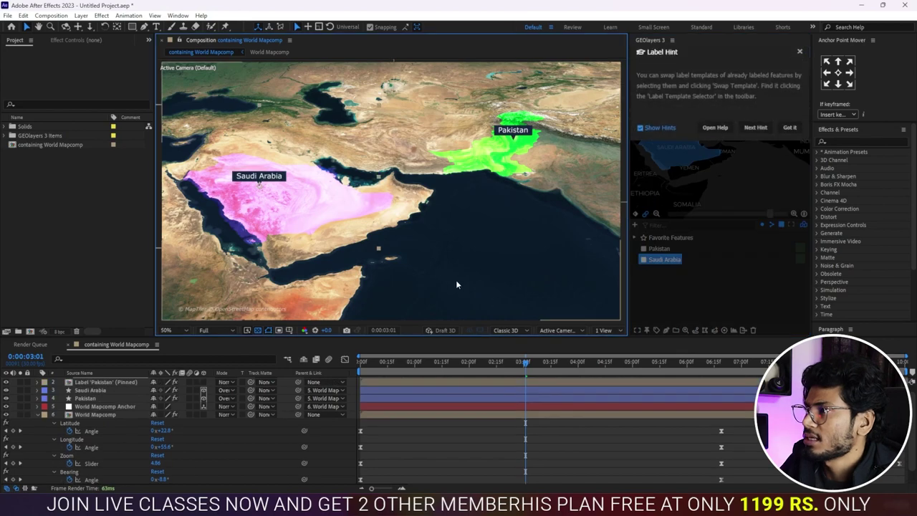
{"action": "left_click", "coordinate": [788, 135]}
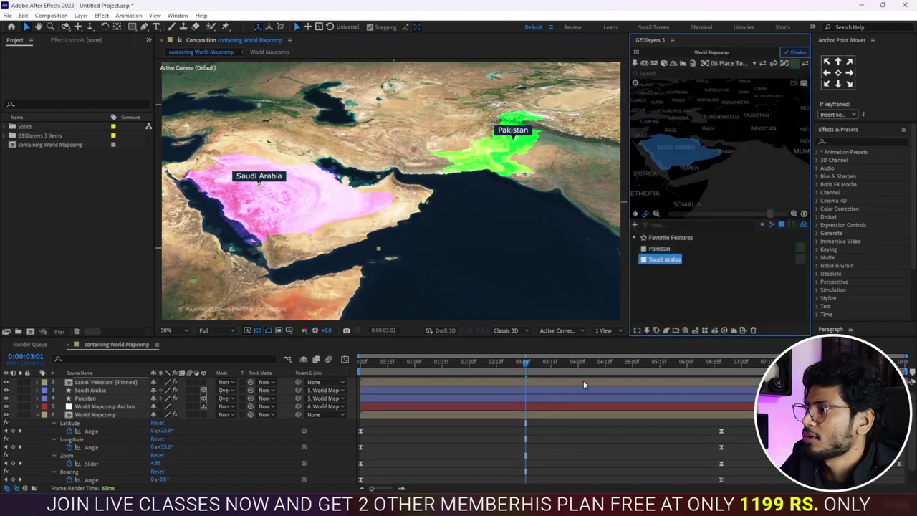
{"action": "left_click_drag", "start_coordinate": [525, 362], "coordinate": [383, 366]}
{"action": "left_click", "coordinate": [436, 363]}
{"action": "mouse_move", "coordinate": [439, 376]}
{"action": "left_mouse_down"}
{"action": "mouse_move", "coordinate": [604, 363]}
{"action": "mouse_move", "coordinate": [902, 365]}
{"action": "left_mouse_up"}
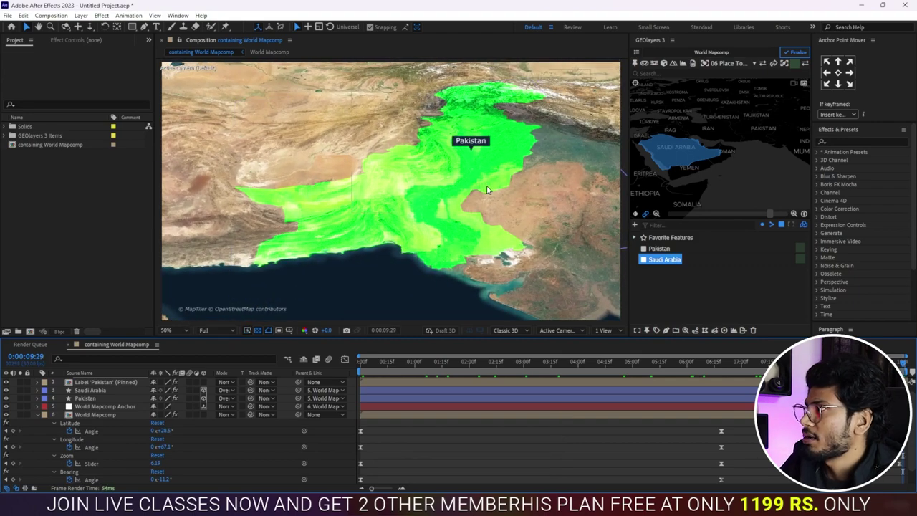
{"action": "left_click", "coordinate": [596, 371]}
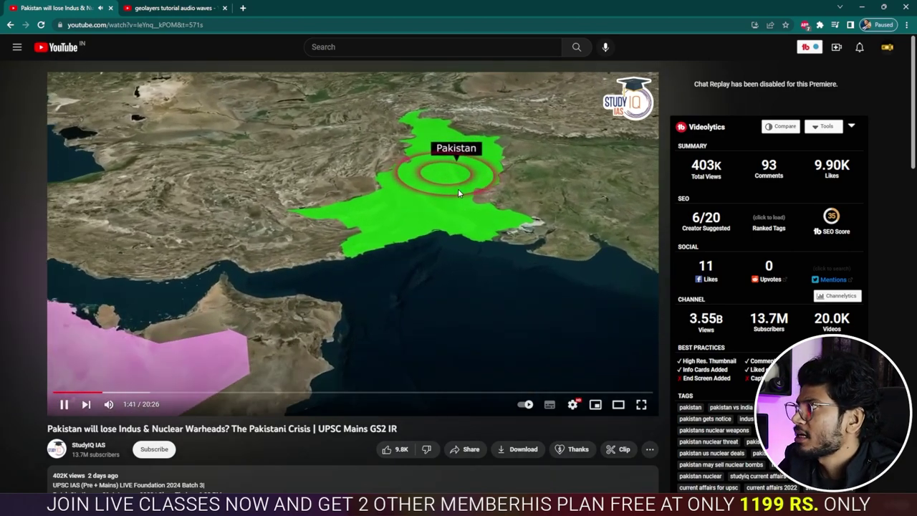
- Pause the YouTube reference at 1:42 on the Pakistan rings, then return to After Effects
{"action": "left_click", "coordinate": [435, 209]}
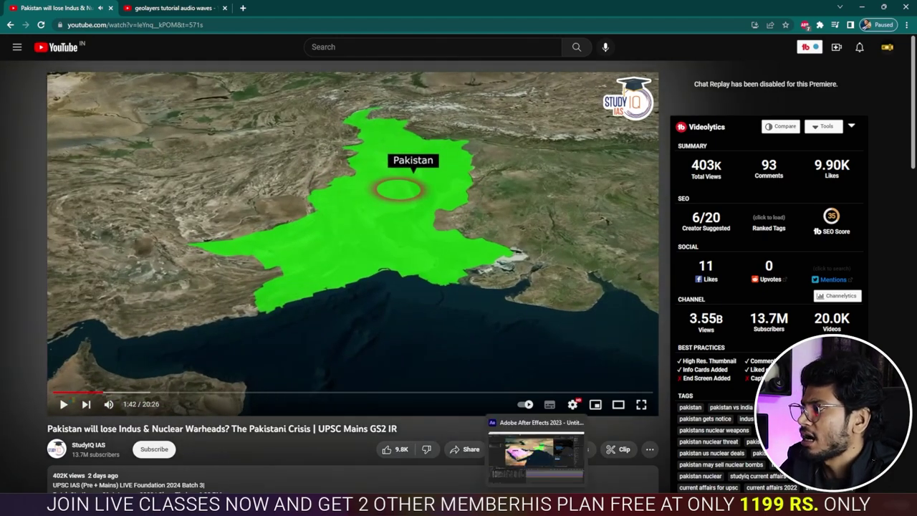
{"action": "left_click", "coordinate": [538, 458]}
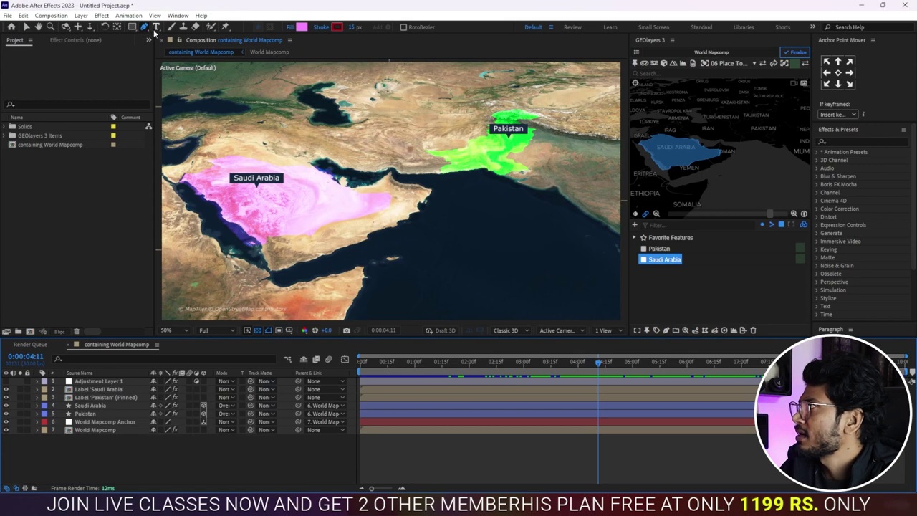
- Create Shape Layer 1 over Pakistan and apply Radio Waves through a quick search for 'radi'
{"action": "left_click", "coordinate": [486, 153]}
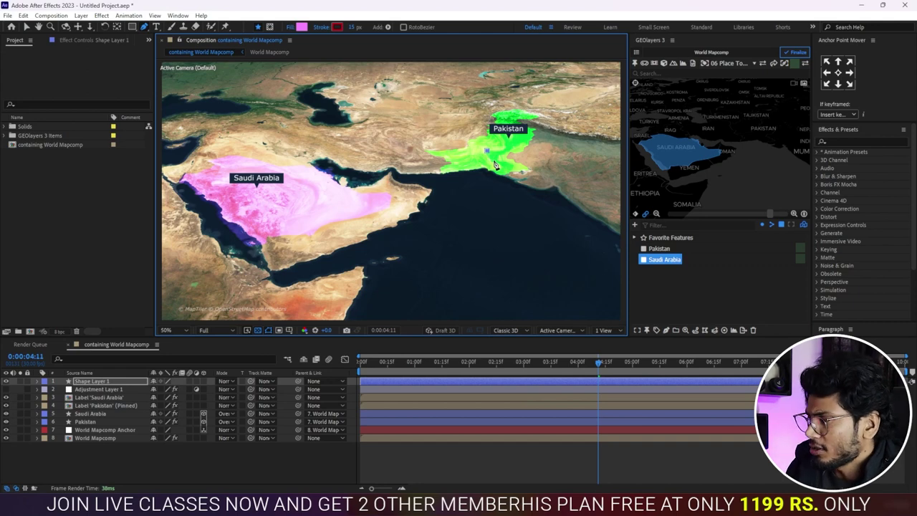
{"action": "key", "text": "ctrl+space"}
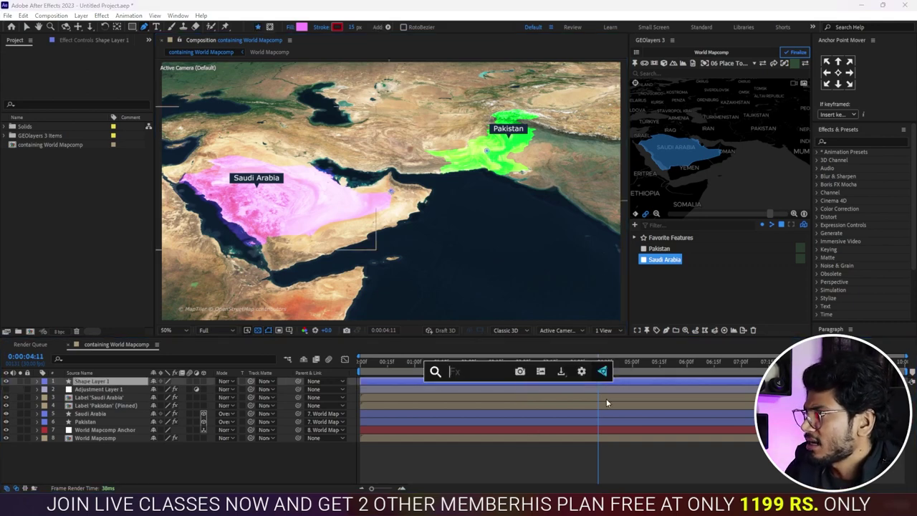
{"action": "type", "text": "ra"}
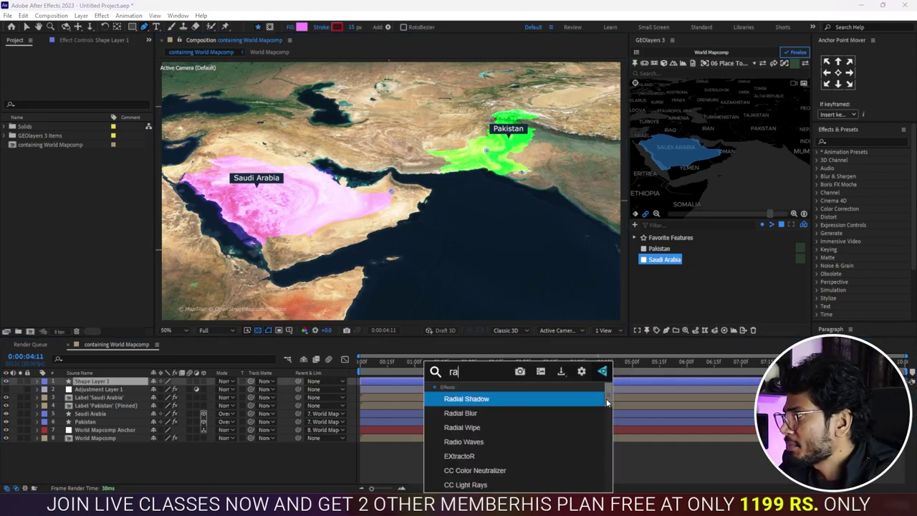
{"action": "type", "text": "di"}
{"action": "key", "text": "Down"}
{"action": "key", "text": "Down"}
{"action": "key", "text": "Down"}
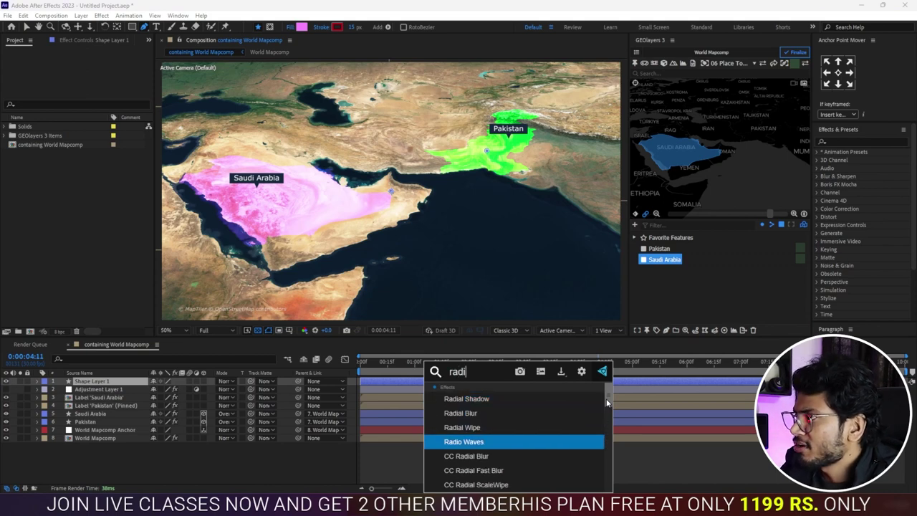
{"action": "key", "text": "Return"}
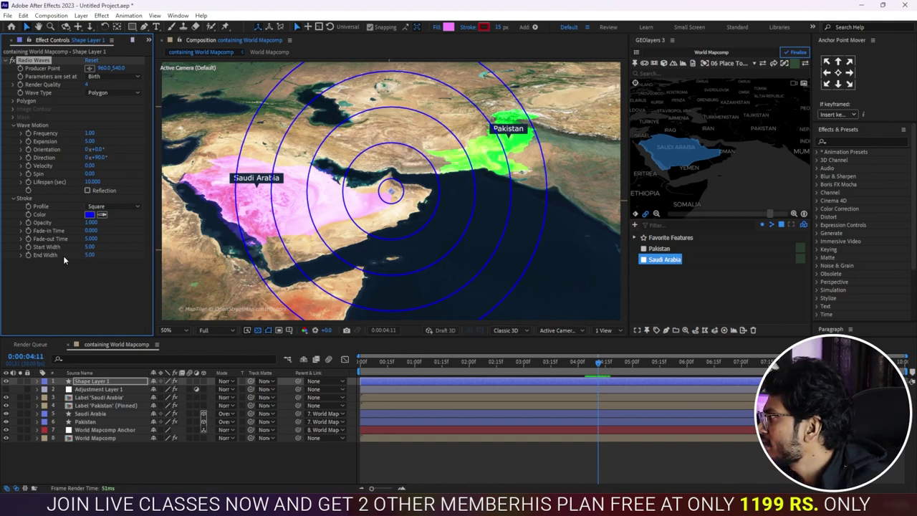
- Thicken the ring Start Width and set the stroke Profile to Sawtooth Out
{"action": "left_click_drag", "start_coordinate": [89, 247], "coordinate": [562, 212]}
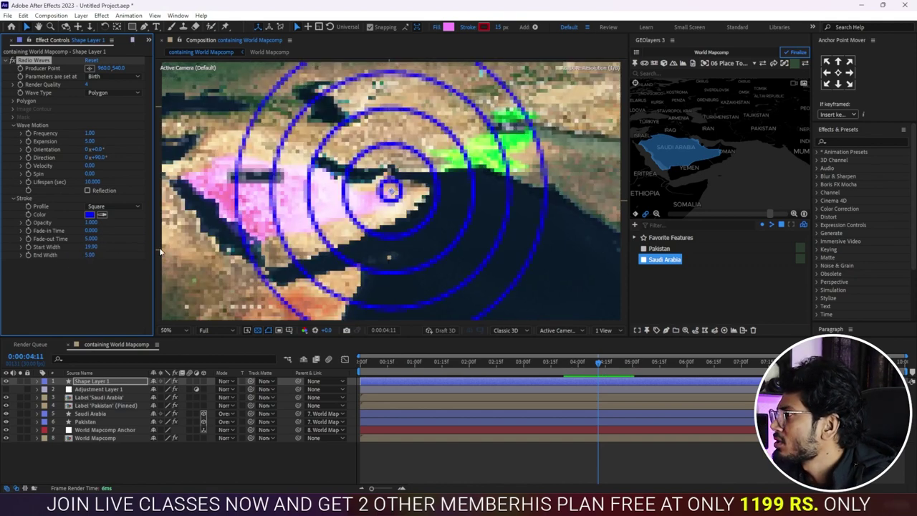
{"action": "left_click", "coordinate": [110, 207]}
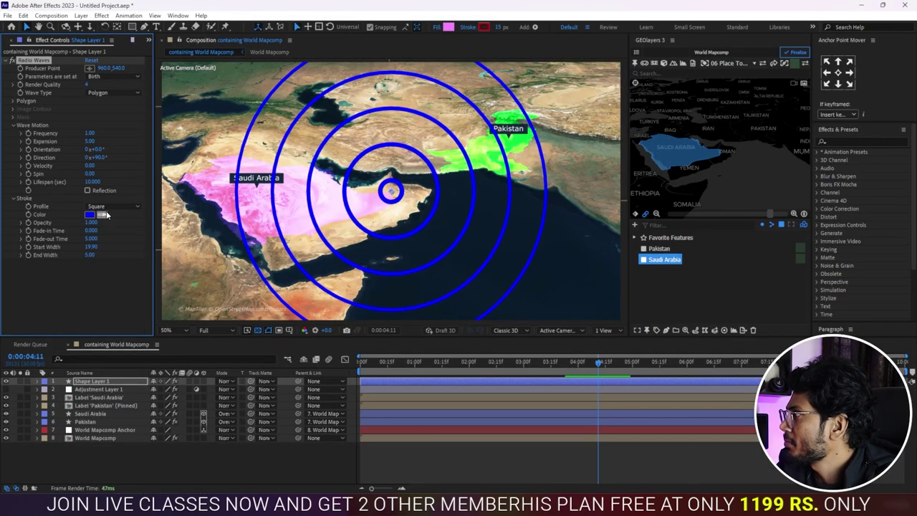
{"action": "left_click", "coordinate": [112, 206]}
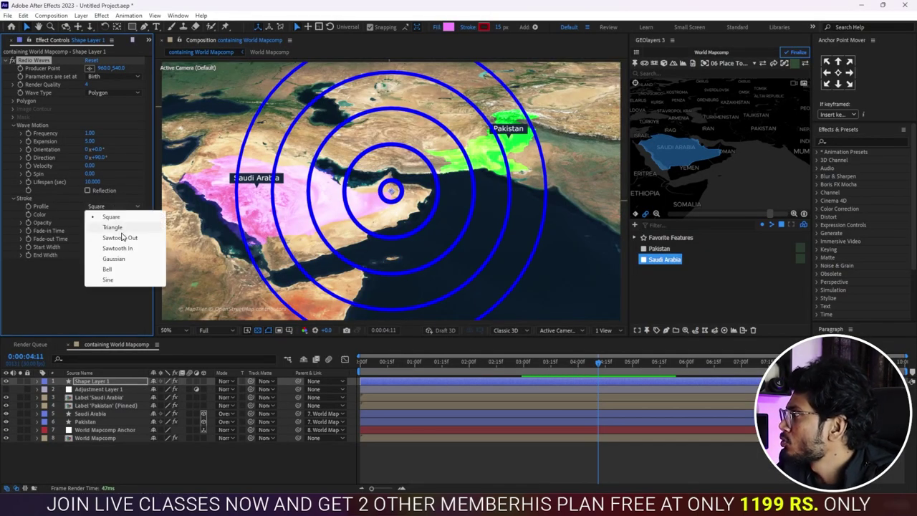
{"action": "left_click", "coordinate": [115, 237]}
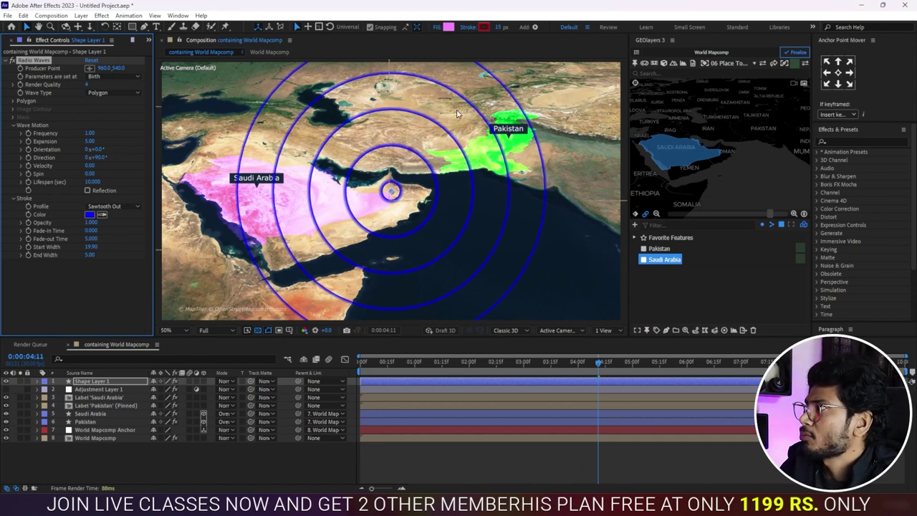
- Change the ring colour from blue to a dark red
{"action": "left_click", "coordinate": [89, 214]}
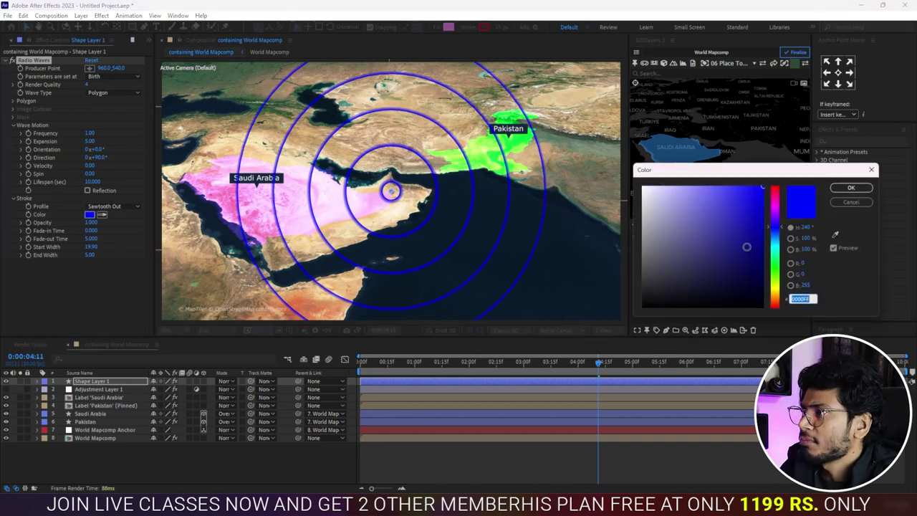
{"action": "left_click_drag", "start_coordinate": [780, 203], "coordinate": [769, 188]}
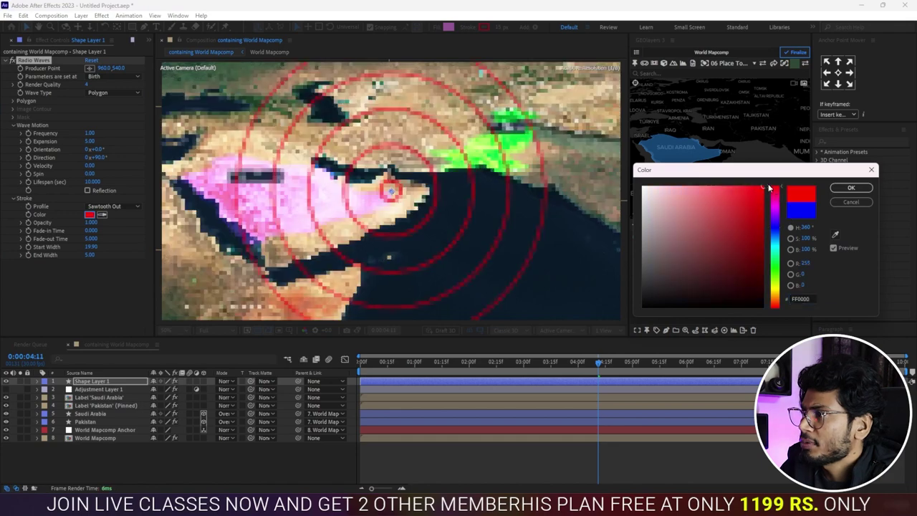
{"action": "left_click", "coordinate": [750, 235]}
{"action": "left_click", "coordinate": [753, 231]}
{"action": "left_click", "coordinate": [849, 188]}
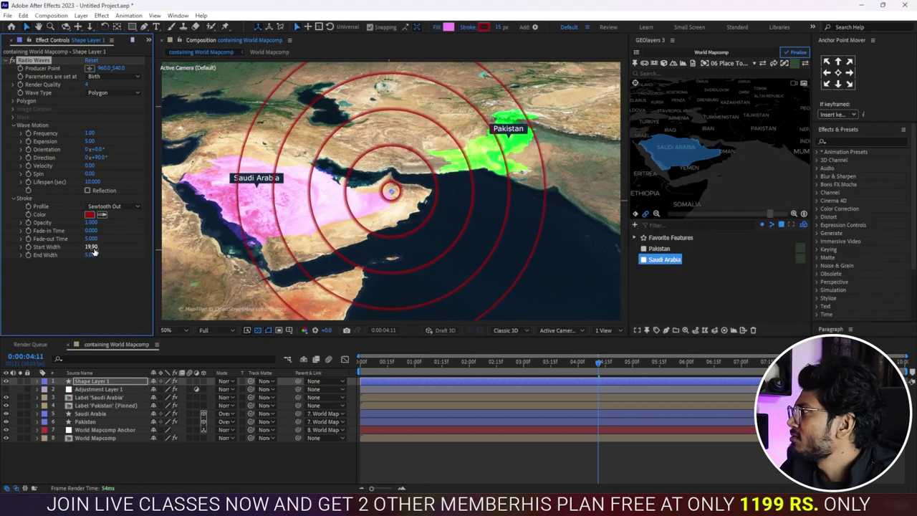
- Raise Start Width to 58.20, shorten the rings' fade-out, and preview from the start
{"action": "left_click_drag", "start_coordinate": [115, 247], "coordinate": [434, 208]}
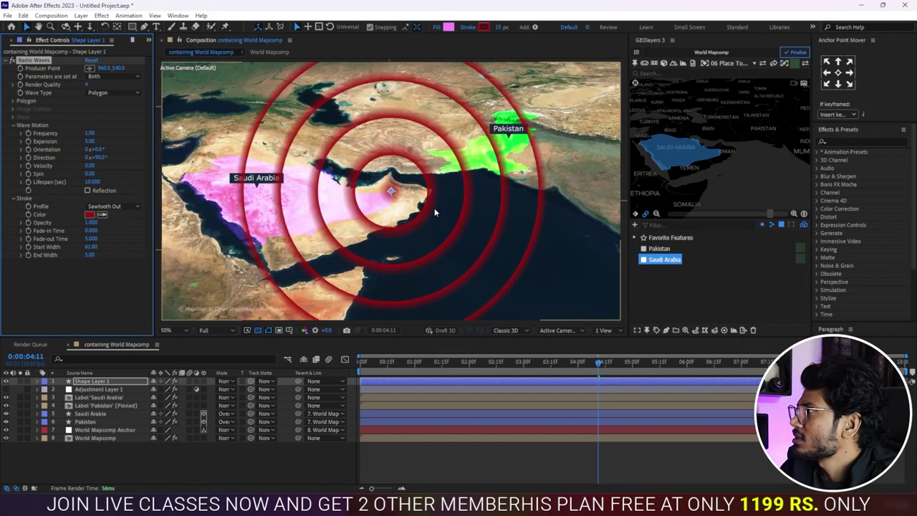
{"action": "left_click_drag", "start_coordinate": [91, 240], "coordinate": [89, 246]}
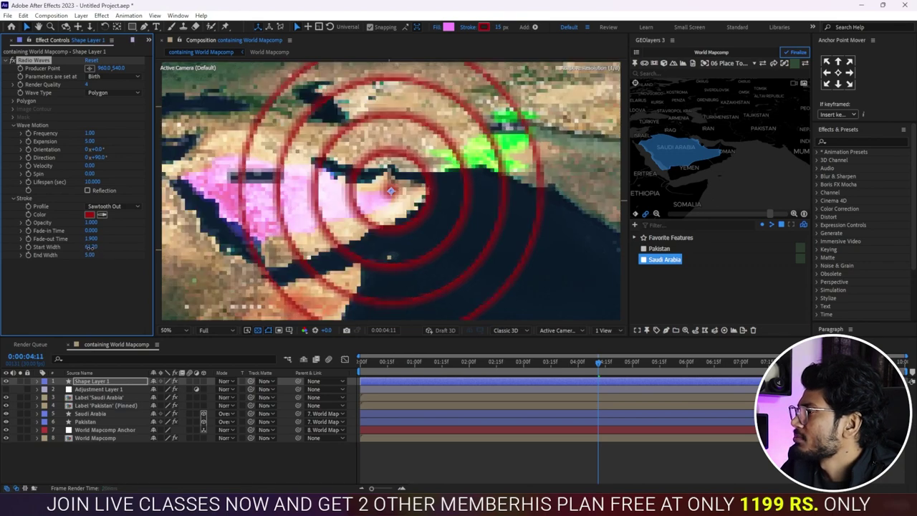
{"action": "left_click", "coordinate": [371, 361]}
{"action": "key", "text": "space"}
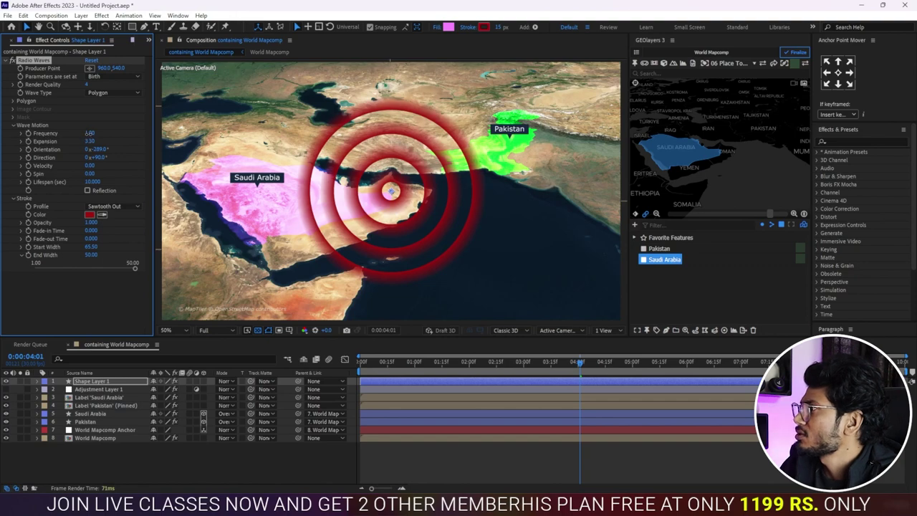
- Reduce the wave Frequency and preview the fewer rings
{"action": "left_click_drag", "start_coordinate": [91, 133], "coordinate": [89, 133]}
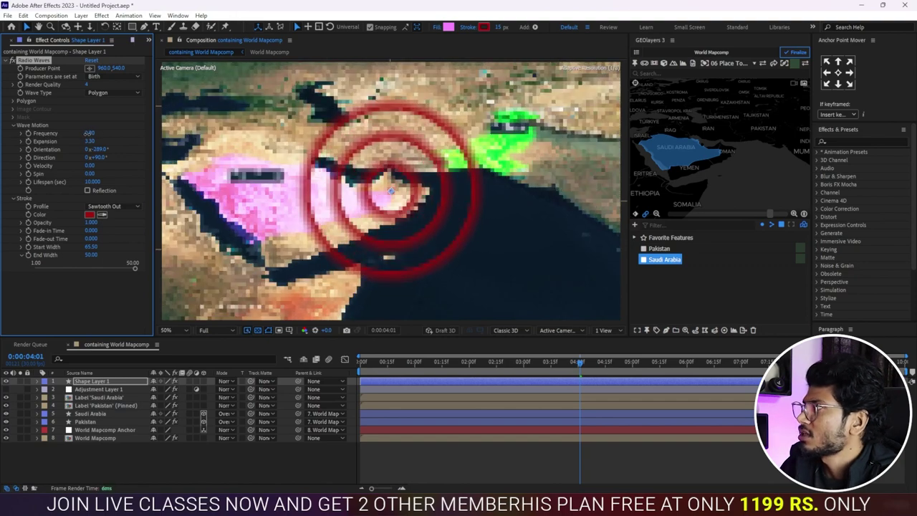
{"action": "mouse_move", "coordinate": [88, 134]}
{"action": "left_mouse_down"}
{"action": "mouse_move", "coordinate": [90, 146]}
{"action": "mouse_move", "coordinate": [96, 134]}
{"action": "mouse_move", "coordinate": [84, 134]}
{"action": "left_mouse_up"}
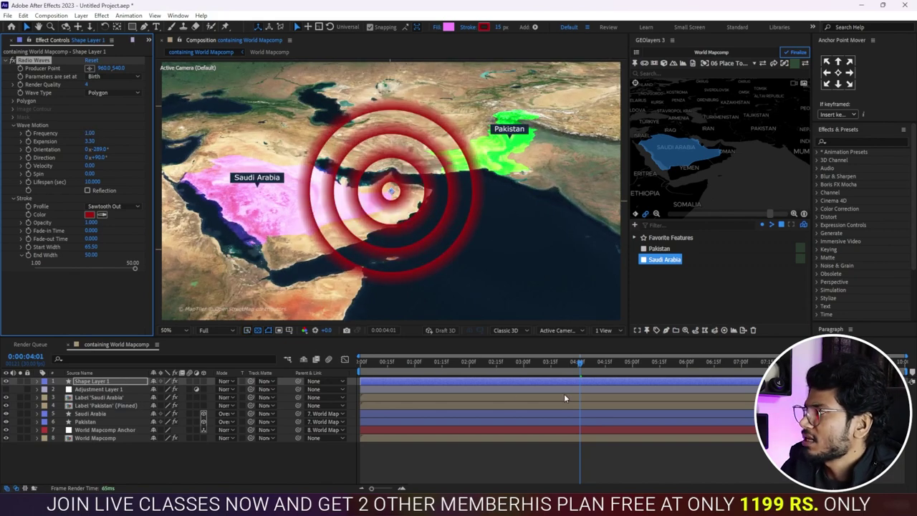
{"action": "left_click_drag", "start_coordinate": [469, 365], "coordinate": [350, 371]}
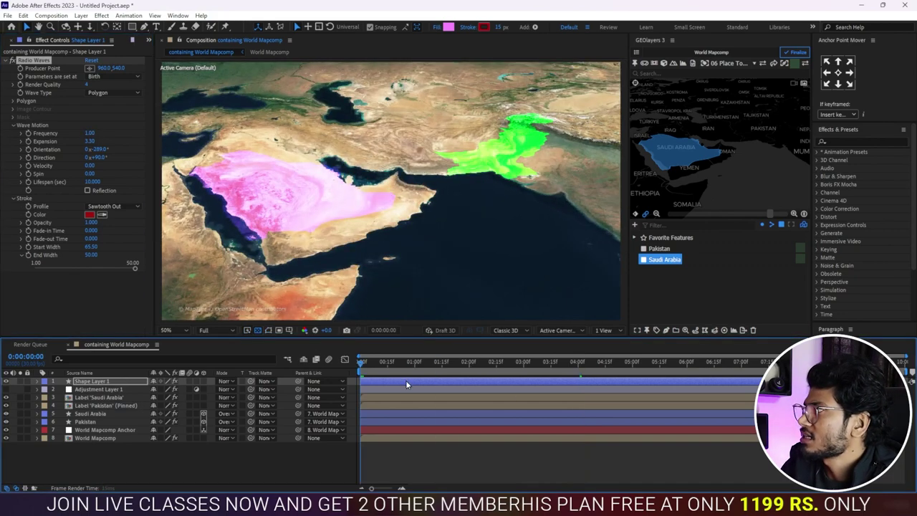
{"action": "key", "text": "space"}
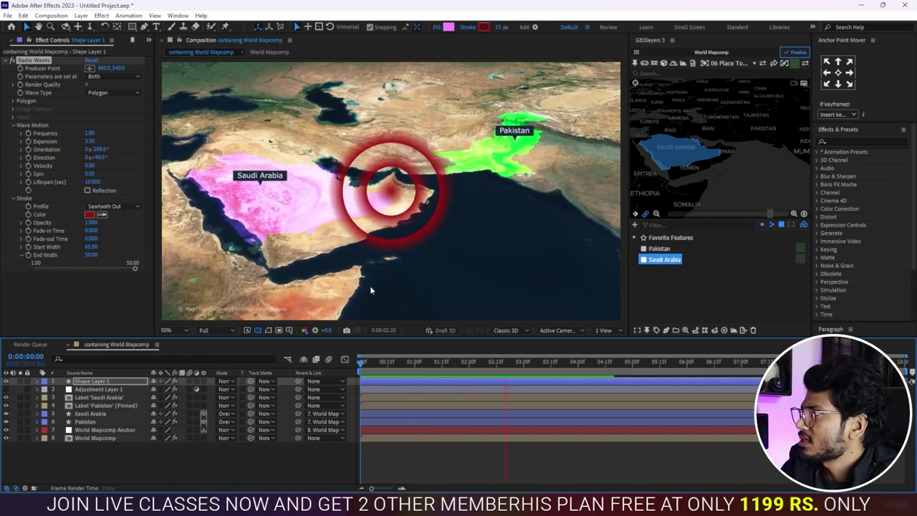
{"action": "key", "text": "space"}
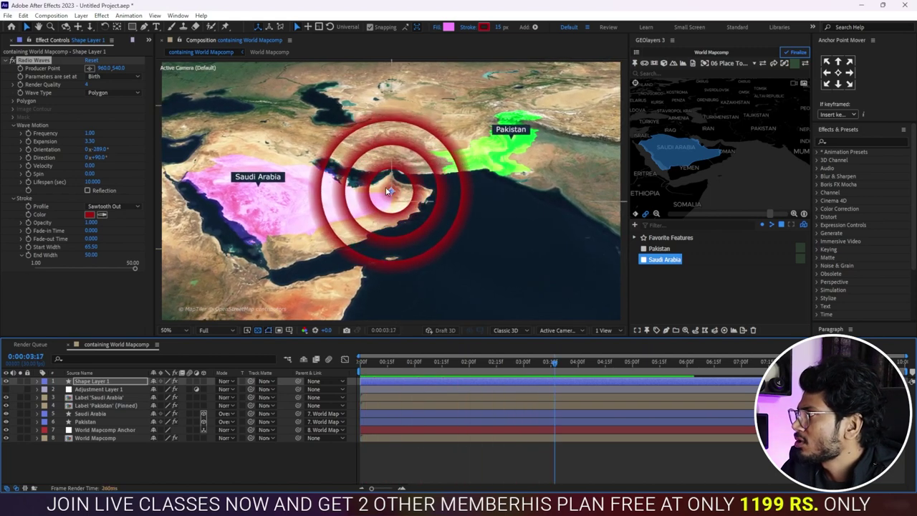
- Narrow End Width to 35 and move the ring layer below Saudi Arabia
{"action": "left_click_drag", "start_coordinate": [92, 255], "coordinate": [73, 255]}
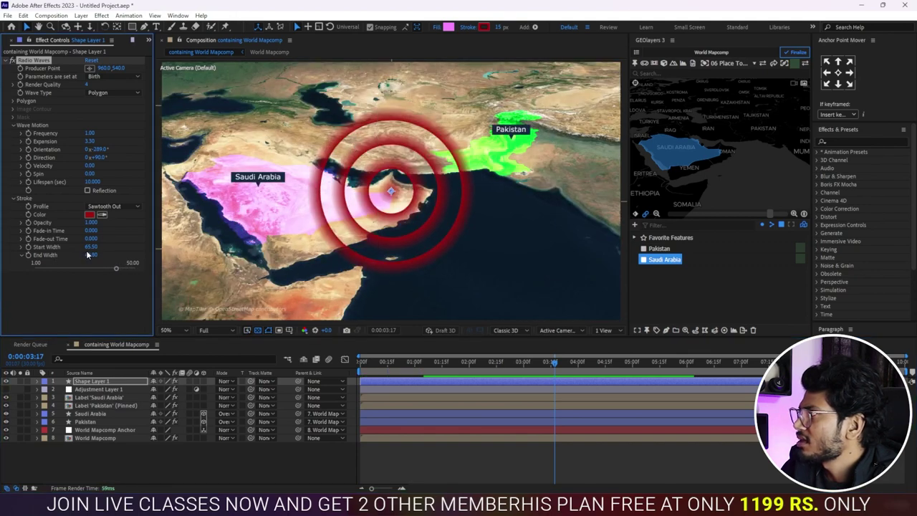
{"action": "left_click_drag", "start_coordinate": [91, 255], "coordinate": [62, 250]}
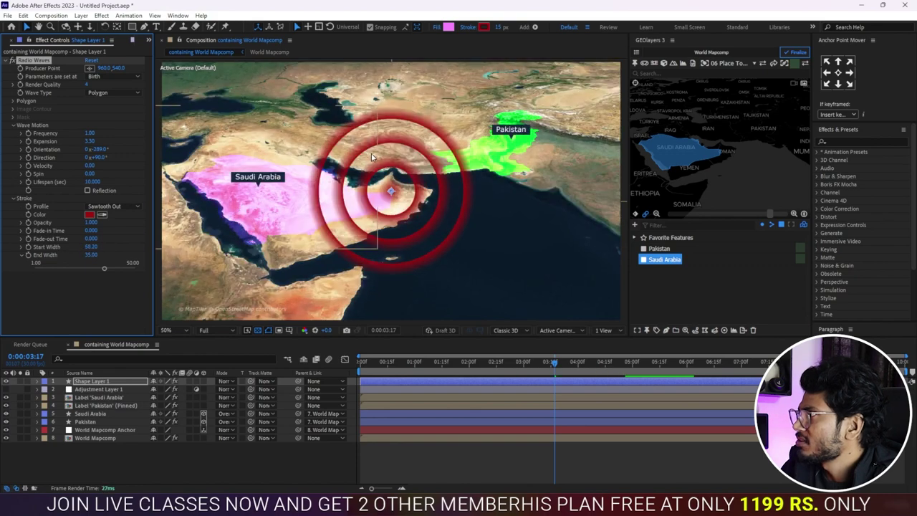
{"action": "key", "text": "space"}
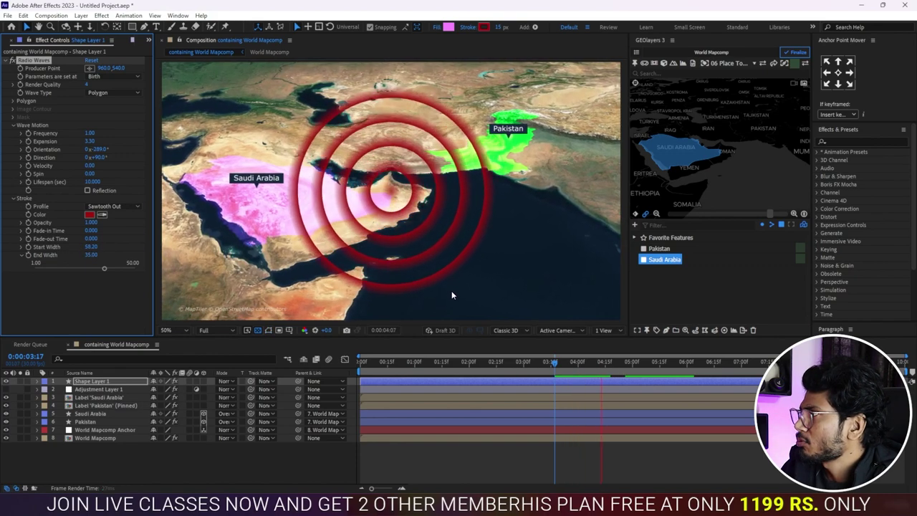
{"action": "key", "text": "ctrl+bracketleft"}
{"action": "key", "text": "ctrl+bracketleft"}
{"action": "key", "text": "ctrl+bracketleft"}
{"action": "key", "text": "p"}
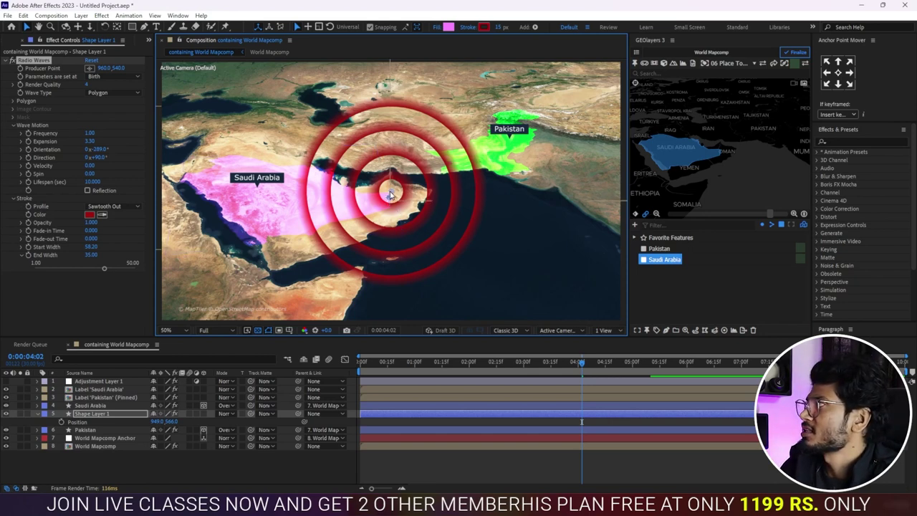
- Reposition the Radio Waves Producer Point, ending at 974.0, 578.0 near Oman
{"action": "left_click", "coordinate": [33, 62]}
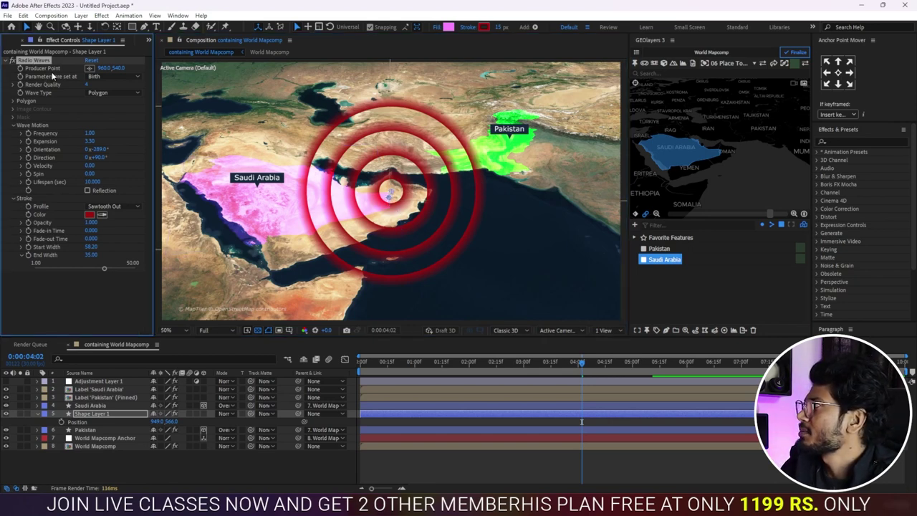
{"action": "left_click", "coordinate": [88, 68]}
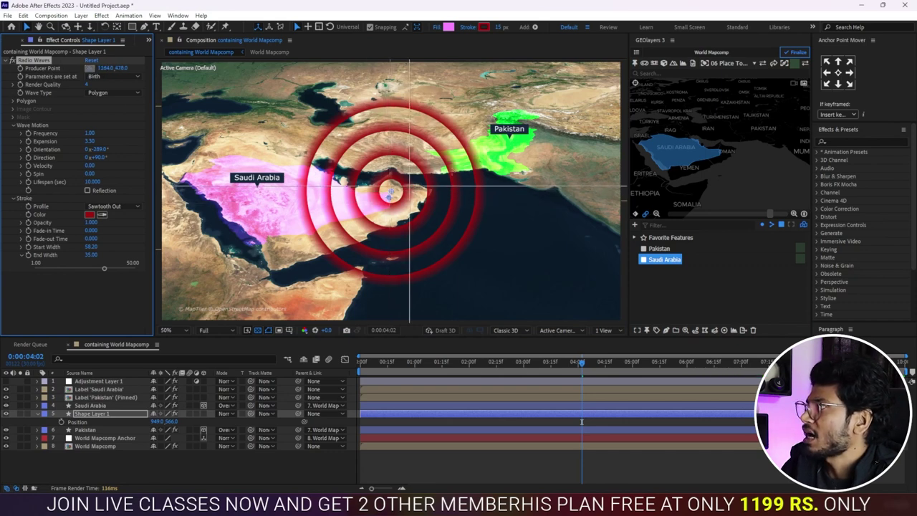
{"action": "left_click", "coordinate": [499, 147]}
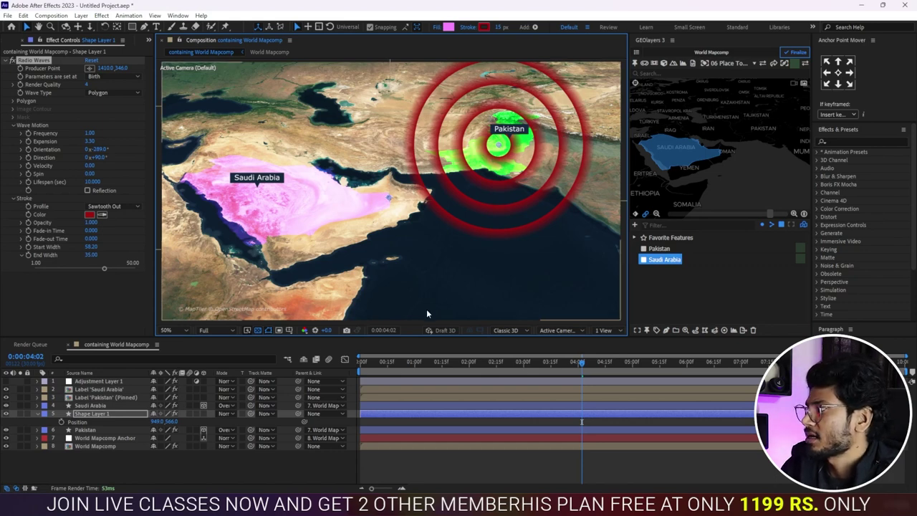
{"action": "left_click", "coordinate": [292, 180]}
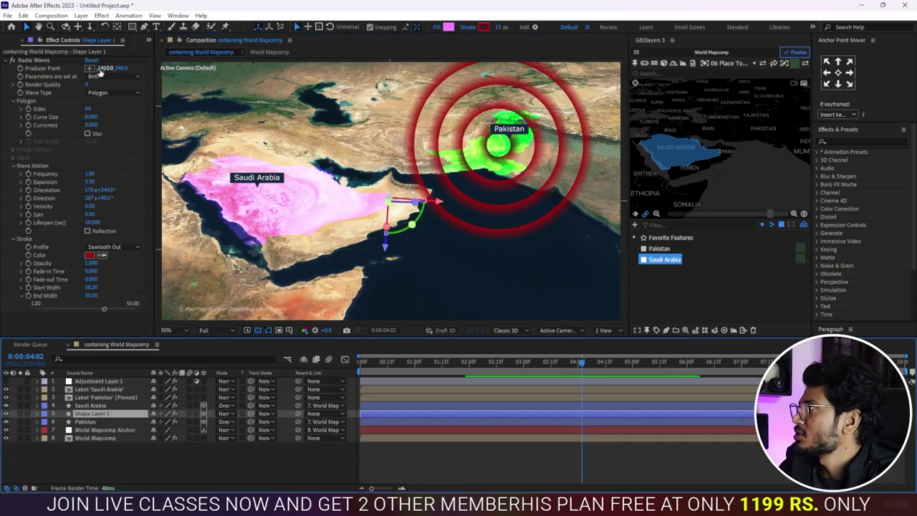
{"action": "left_click", "coordinate": [43, 71]}
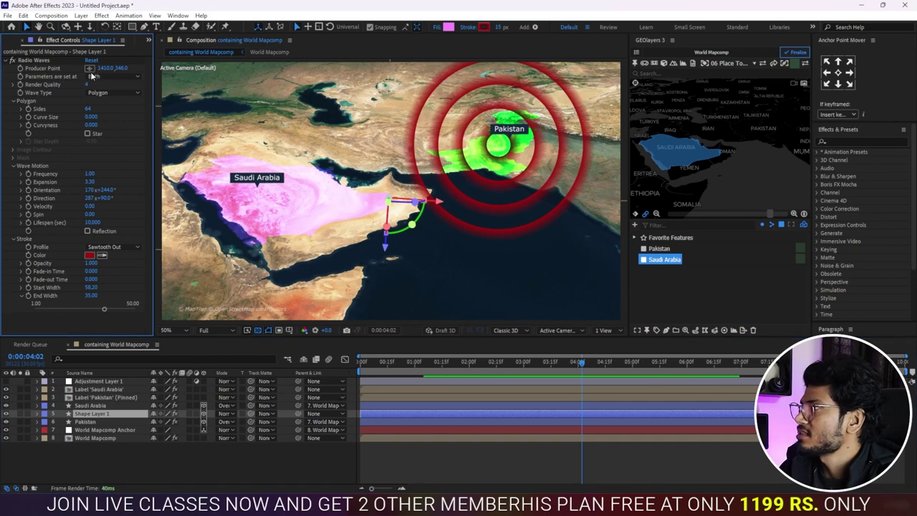
{"action": "left_click", "coordinate": [90, 71]}
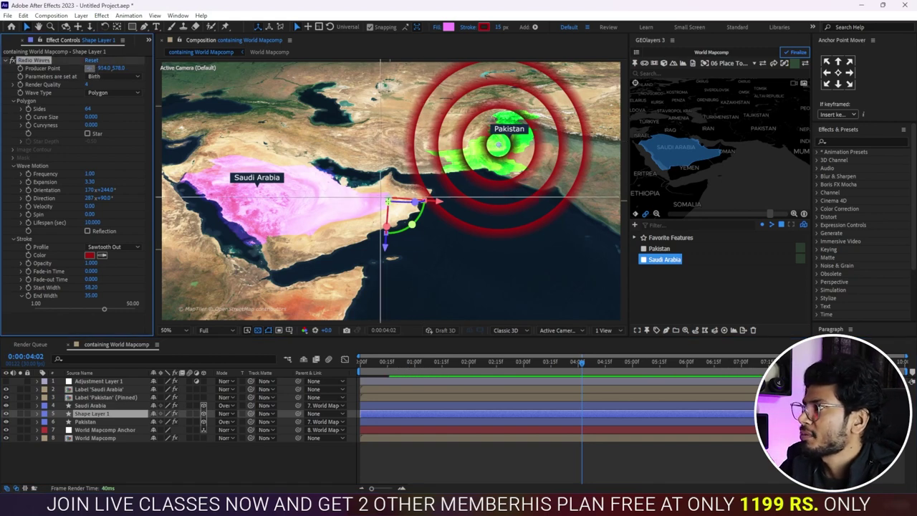
{"action": "left_click", "coordinate": [394, 200]}
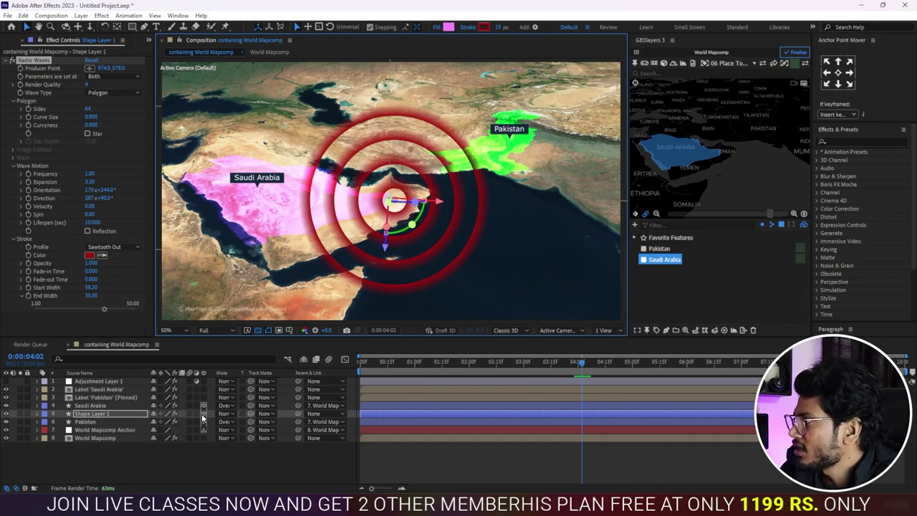
- Adjust the ring layer's orientation, then switch off its 3D switch
{"action": "key", "text": "r"}
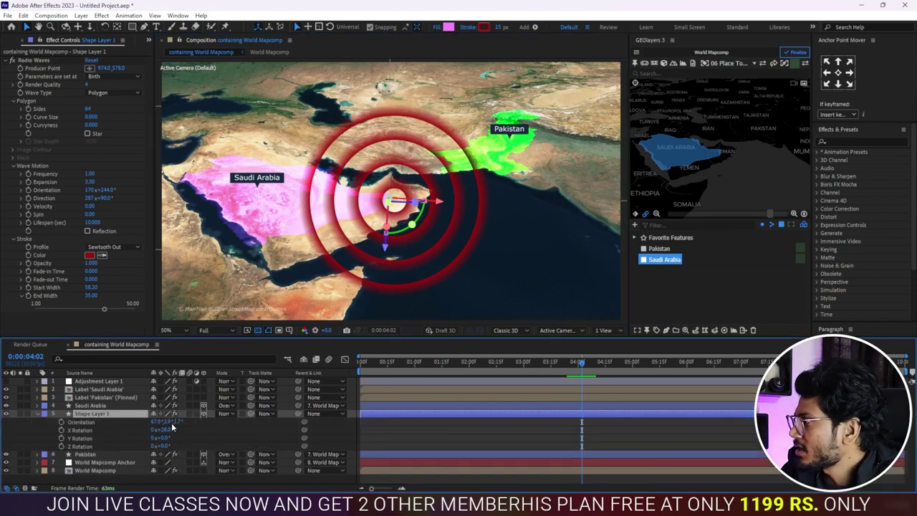
{"action": "left_click_drag", "start_coordinate": [152, 421], "coordinate": [205, 431]}
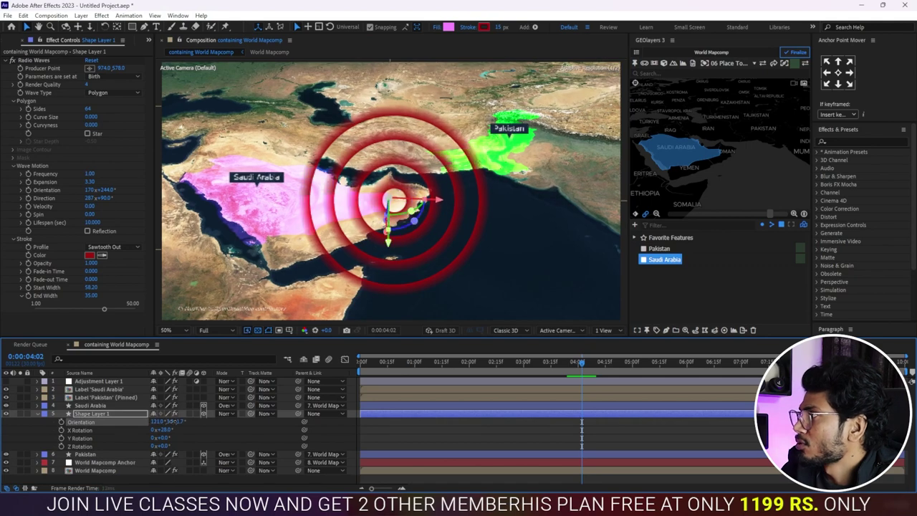
{"action": "left_click", "coordinate": [203, 413]}
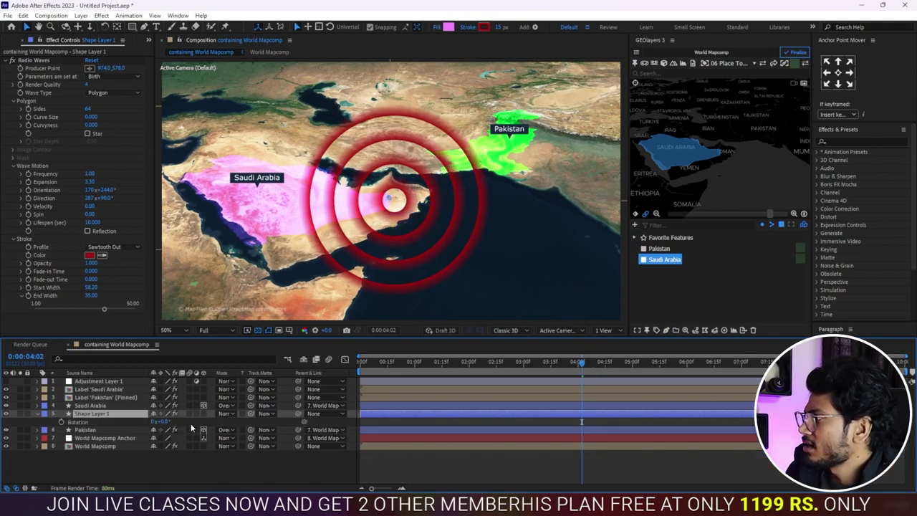
- Pre-compose Shape Layer 1 into 'Shape Layer 1 Comp 1', moving all attributes
{"action": "right_click", "coordinate": [96, 414]}
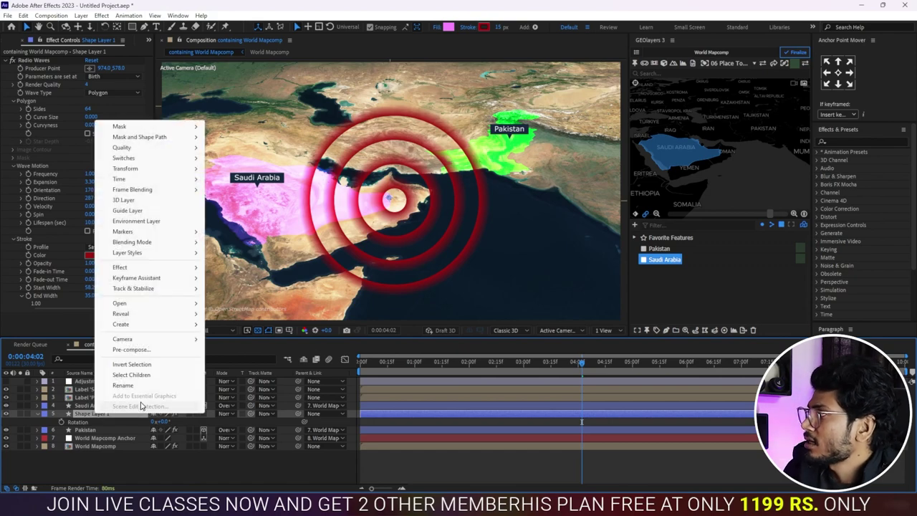
{"action": "left_click", "coordinate": [142, 350]}
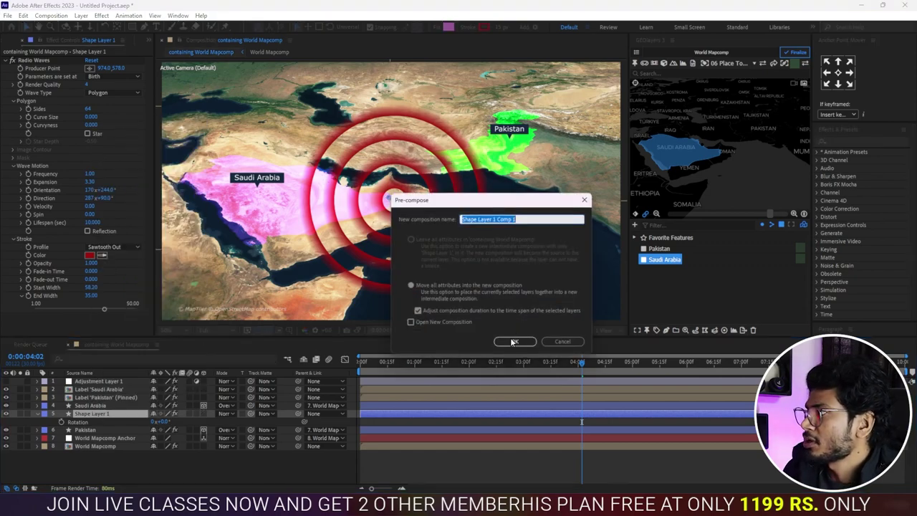
{"action": "left_click", "coordinate": [512, 342]}
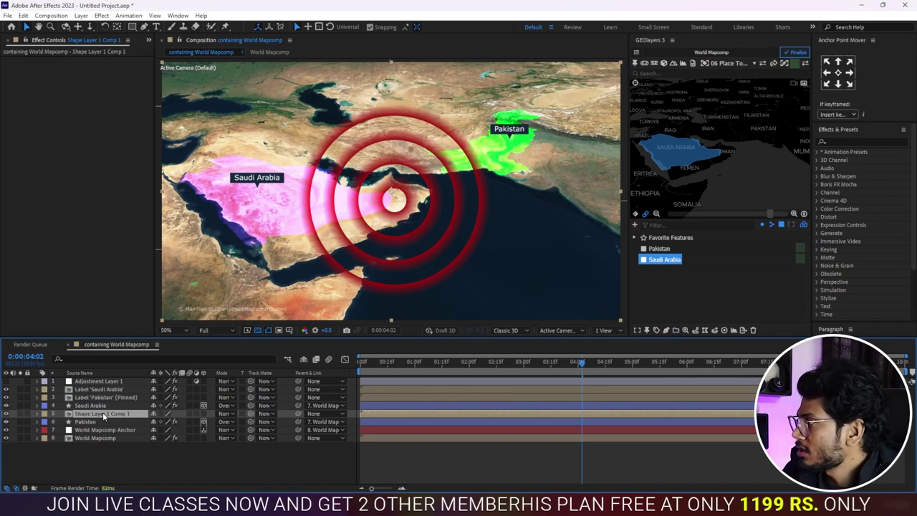
- Make the ring precomp 3D and tilt it -57° on X Rotation
{"action": "left_click", "coordinate": [203, 413]}
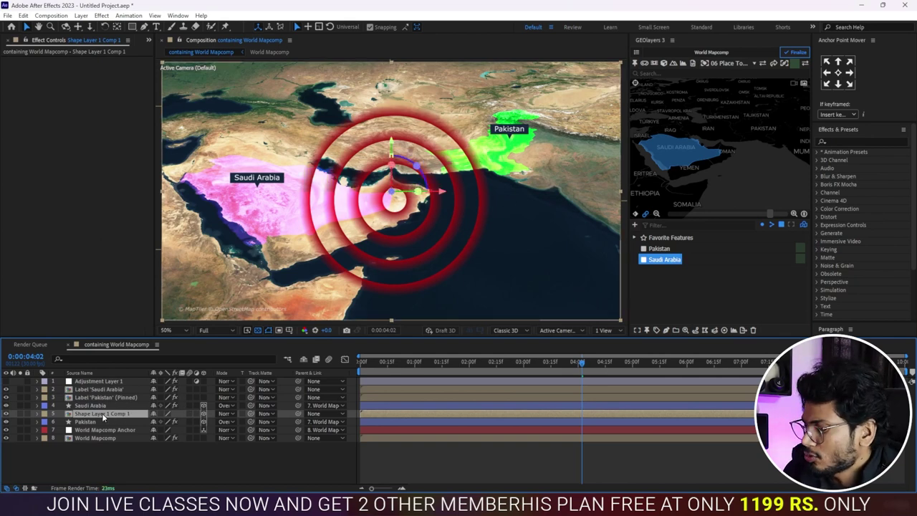
{"action": "key", "text": "r"}
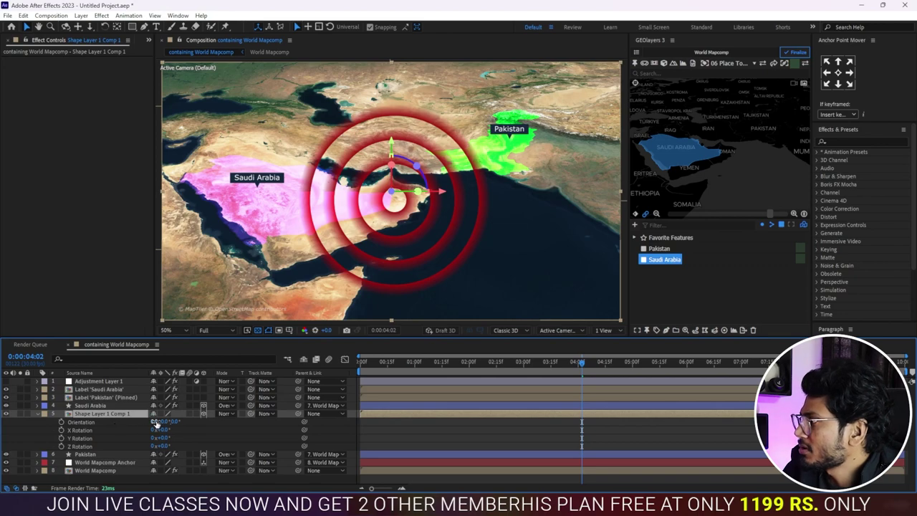
{"action": "left_click_drag", "start_coordinate": [164, 438], "coordinate": [191, 440]}
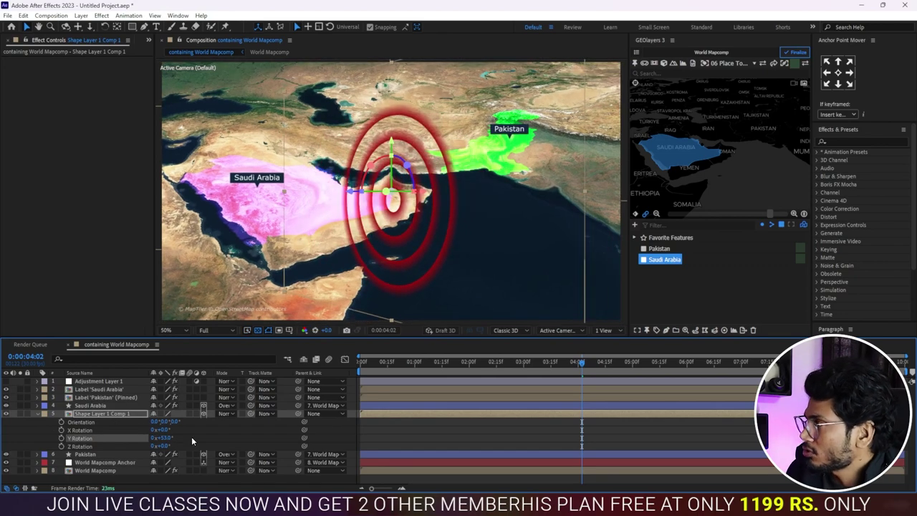
{"action": "key", "text": "ctrl+z"}
{"action": "left_click", "coordinate": [162, 446]}
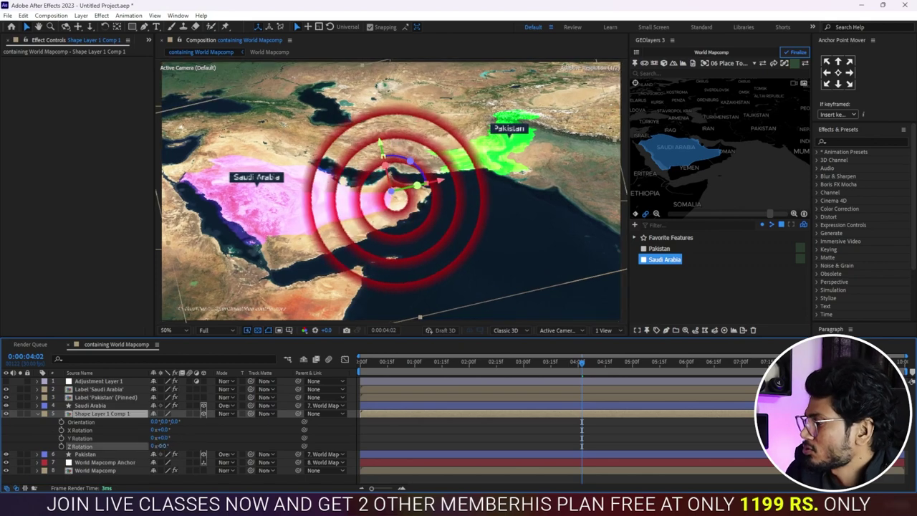
{"action": "left_click_drag", "start_coordinate": [162, 430], "coordinate": [146, 432]}
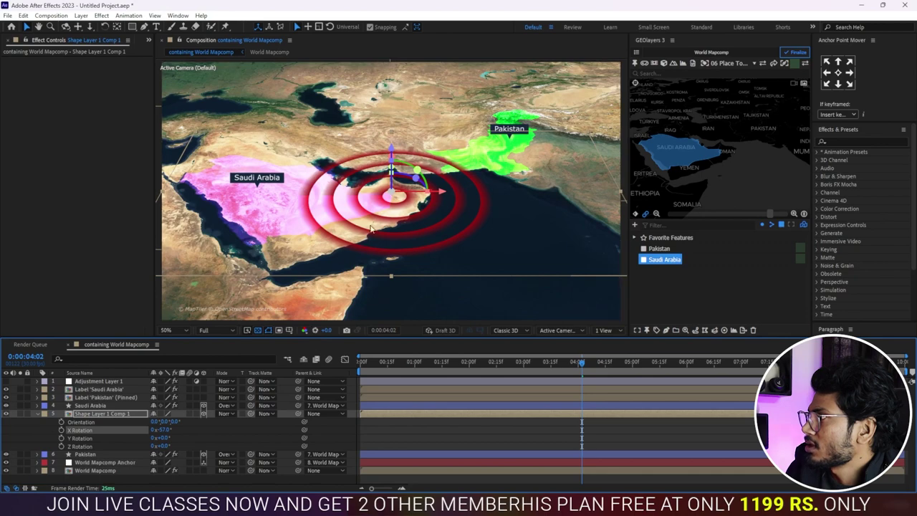
- Move the tilted rings over Pakistan beneath its label and preview
{"action": "left_click_drag", "start_coordinate": [444, 195], "coordinate": [523, 148]}
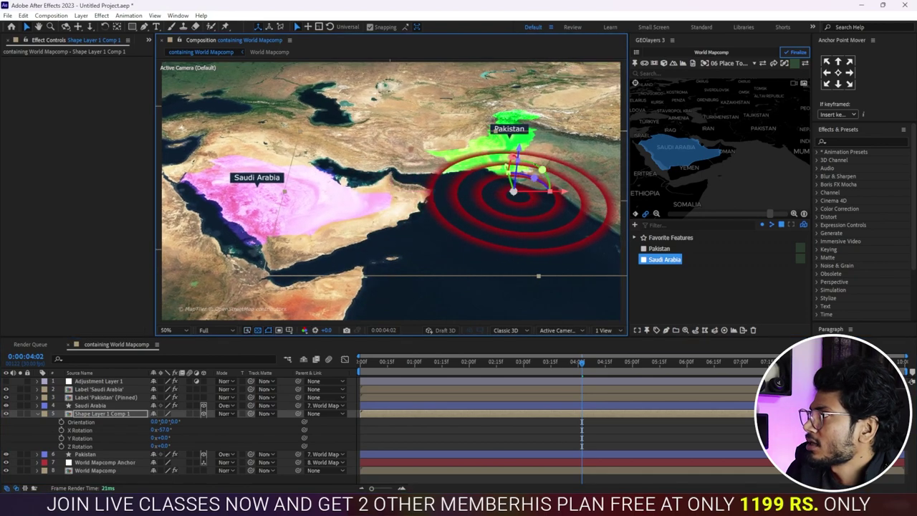
{"action": "mouse_move", "coordinate": [513, 187]}
{"action": "left_mouse_down"}
{"action": "mouse_move", "coordinate": [558, 168]}
{"action": "mouse_move", "coordinate": [489, 143]}
{"action": "mouse_move", "coordinate": [490, 115]}
{"action": "left_mouse_up"}
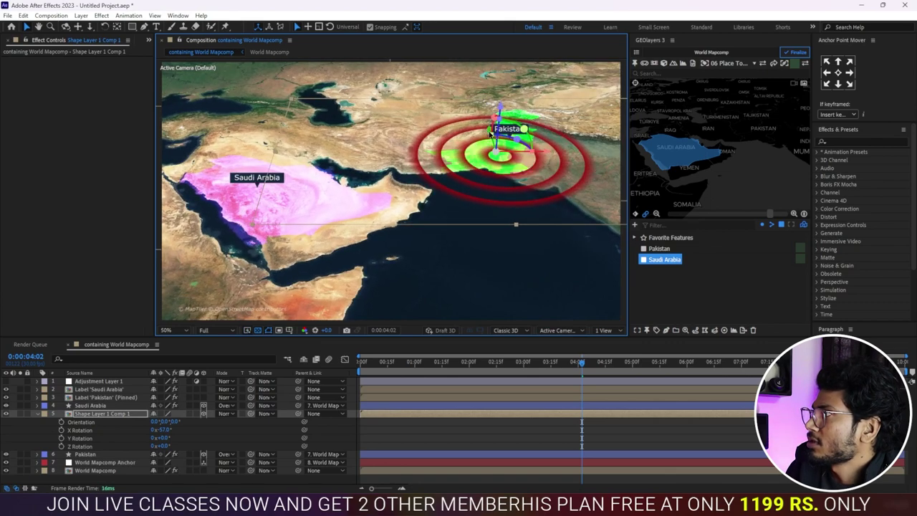
{"action": "left_click_drag", "start_coordinate": [490, 133], "coordinate": [485, 116]}
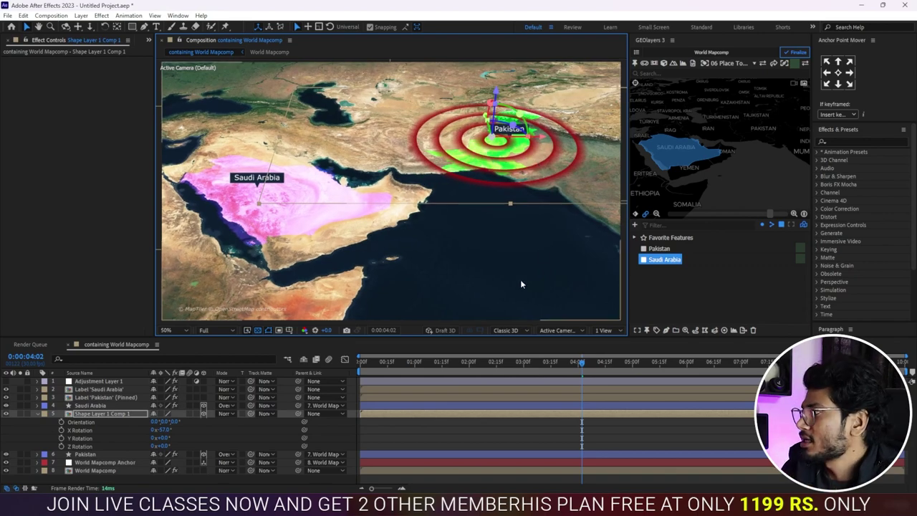
{"action": "left_click", "coordinate": [400, 362]}
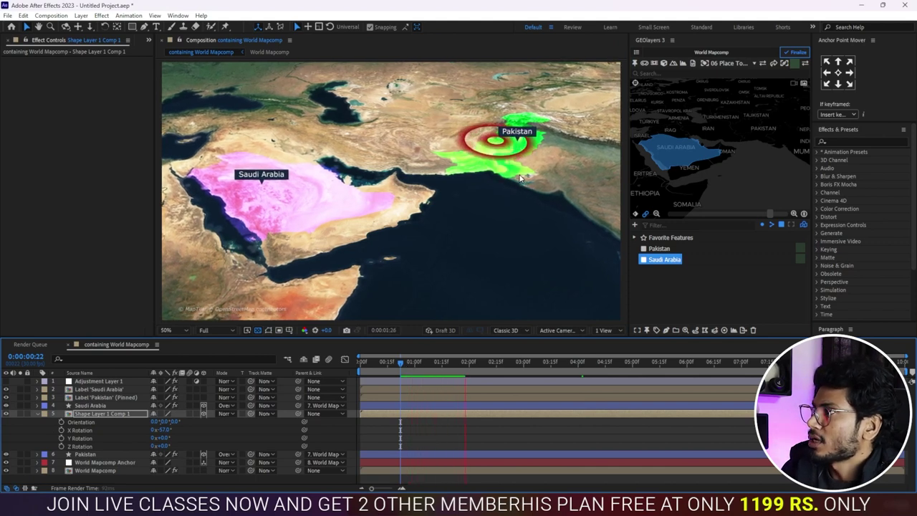
{"action": "key", "text": "space"}
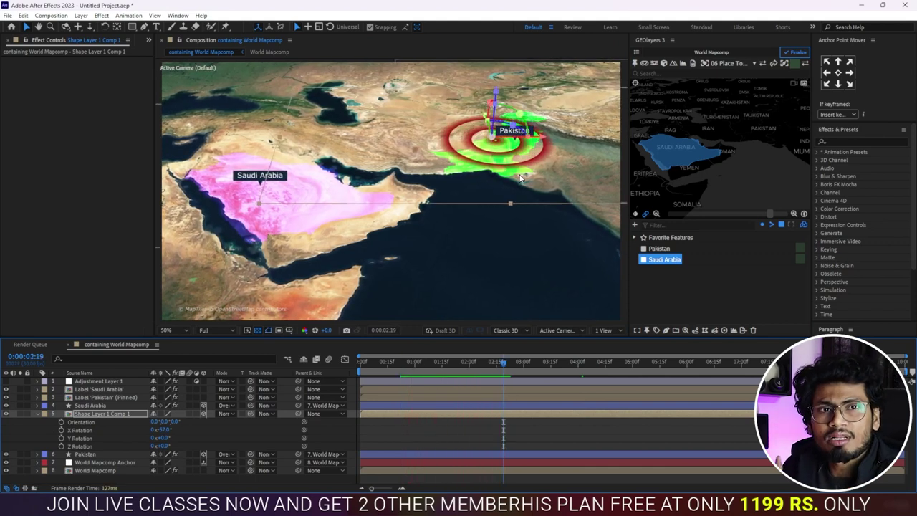
{"action": "left_click", "coordinate": [92, 455]}
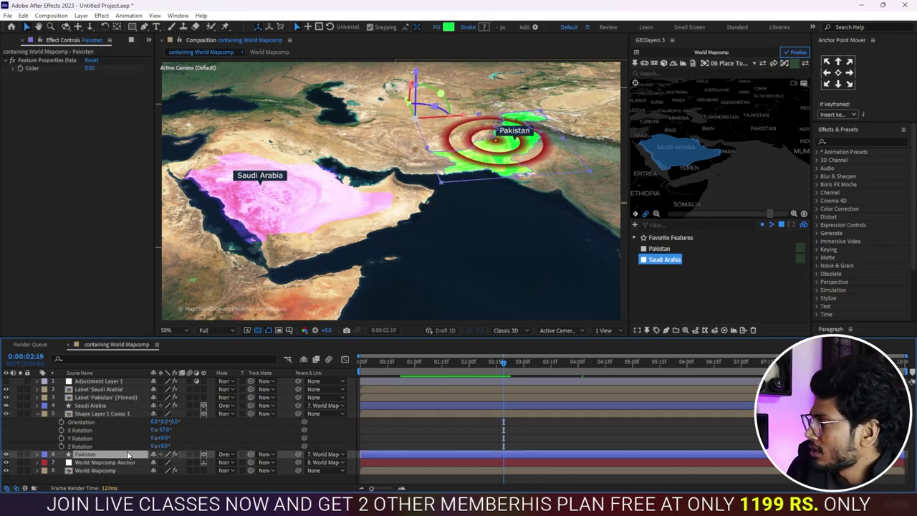
- Duplicate Pakistan as Pakistan 2 and use it as the ring precomp's track matte
{"action": "key", "text": "ctrl+d"}
{"action": "left_click", "coordinate": [96, 414]}
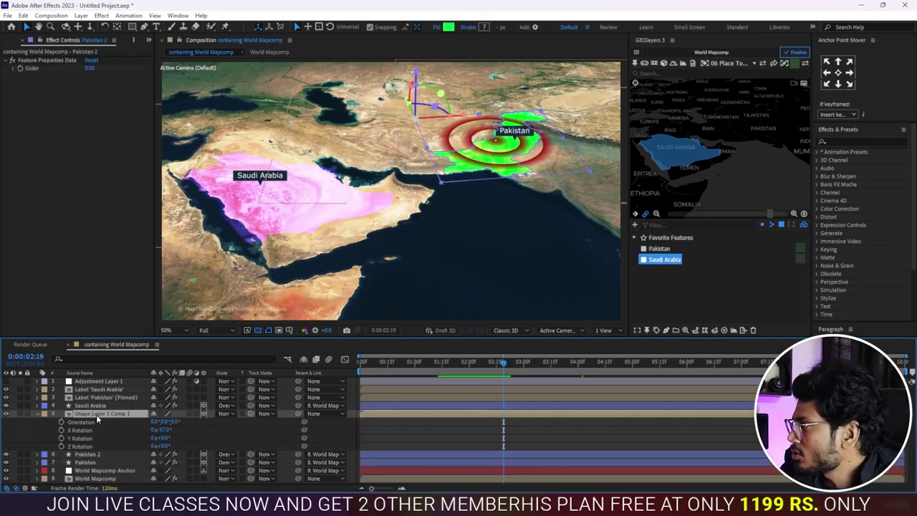
{"action": "left_click_drag", "start_coordinate": [250, 414], "coordinate": [96, 453]}
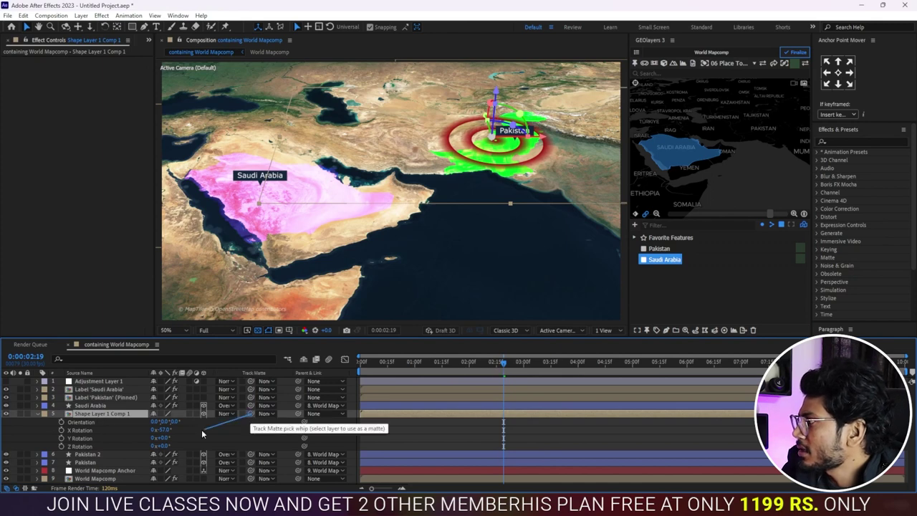
{"action": "key", "text": "space"}
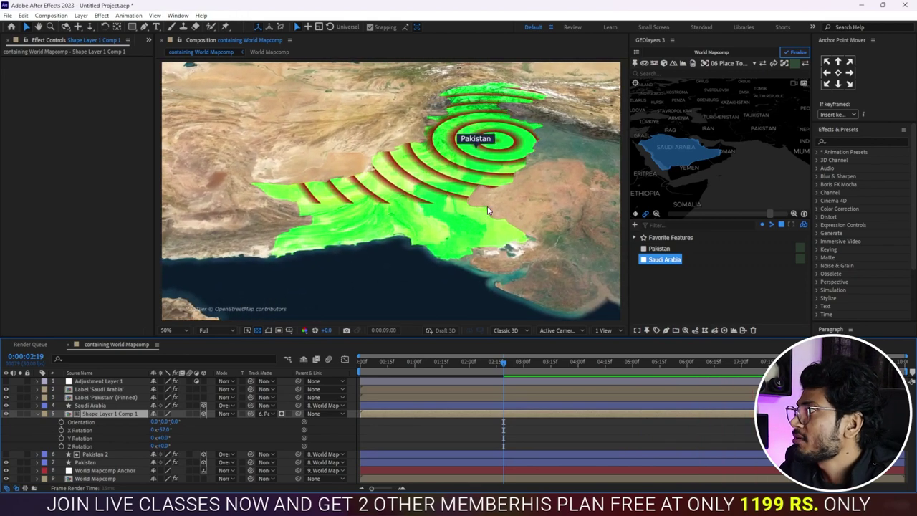
- Scrub through the animation to check the masked rings, returning to about 3 seconds
{"action": "left_click_drag", "start_coordinate": [466, 364], "coordinate": [759, 364]}
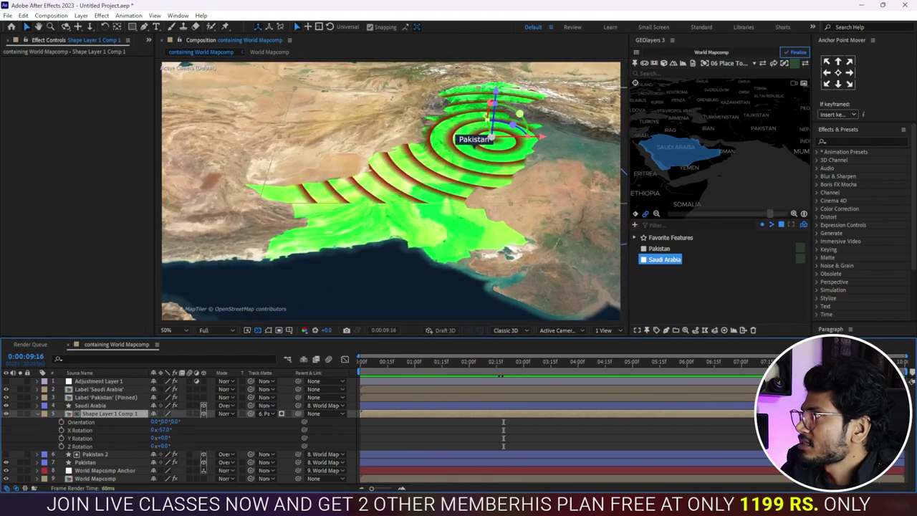
{"action": "left_click_drag", "start_coordinate": [760, 365], "coordinate": [888, 364]}
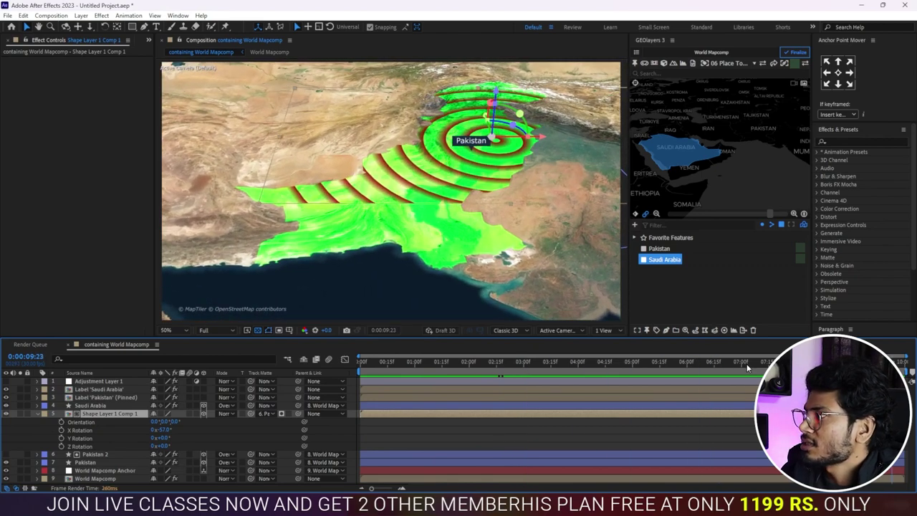
{"action": "left_click_drag", "start_coordinate": [747, 368], "coordinate": [571, 378]}
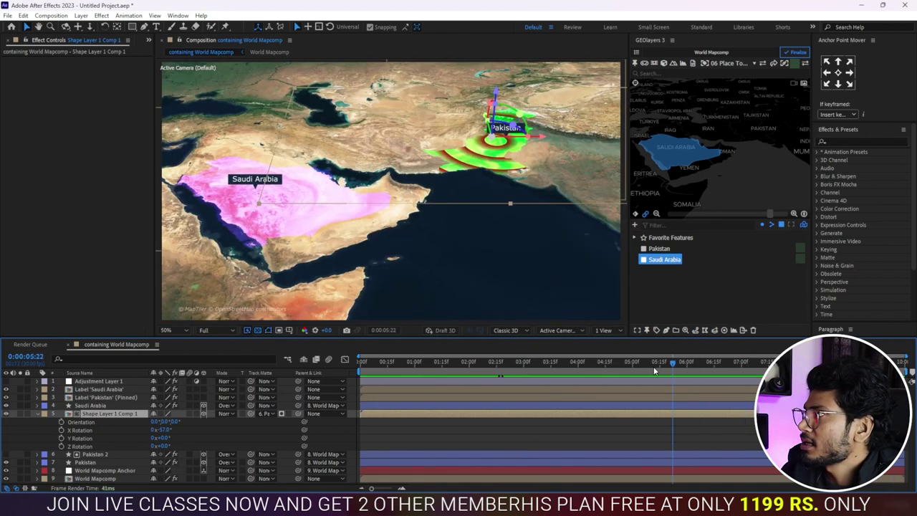
- Parent the ring precomp to 8. World Mapcomp Anchor and preview the animation
{"action": "left_click", "coordinate": [319, 414]}
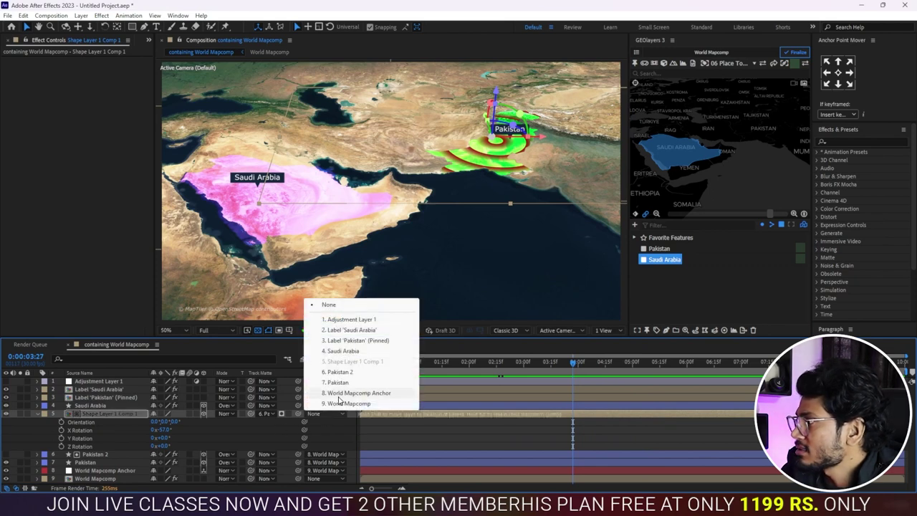
{"action": "left_click", "coordinate": [356, 393]}
{"action": "left_click", "coordinate": [351, 472]}
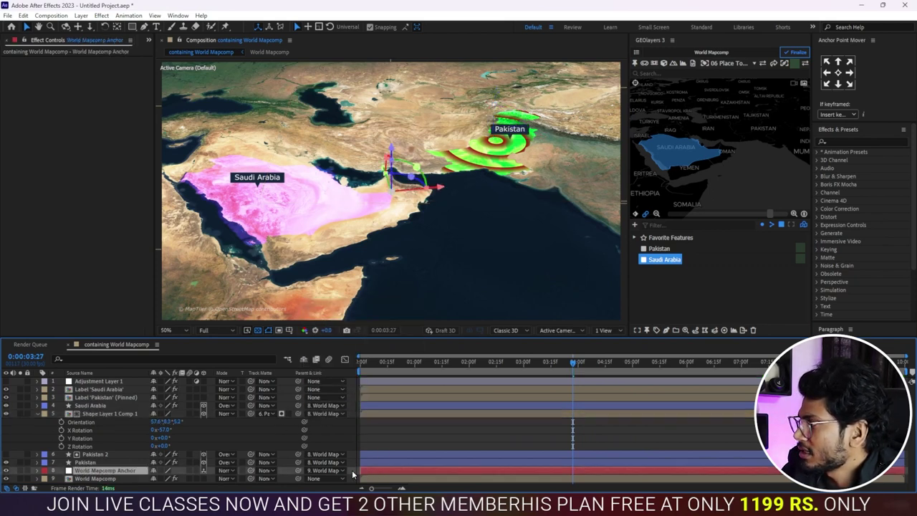
{"action": "left_click_drag", "start_coordinate": [444, 366], "coordinate": [822, 362]}
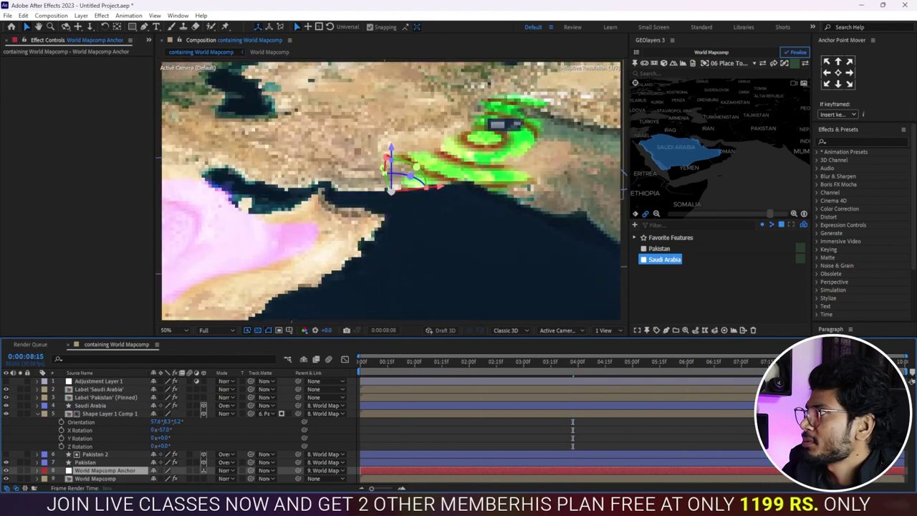
{"action": "key", "text": "space"}
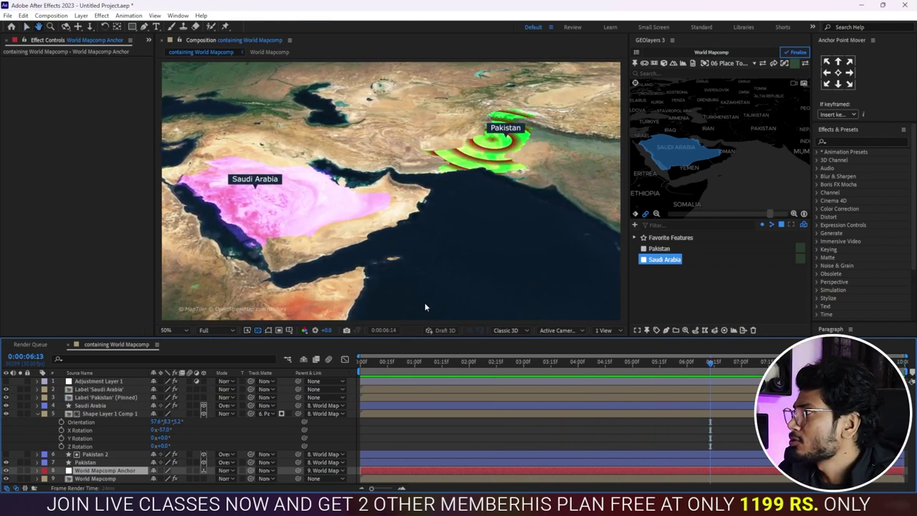
{"action": "key", "text": "space"}
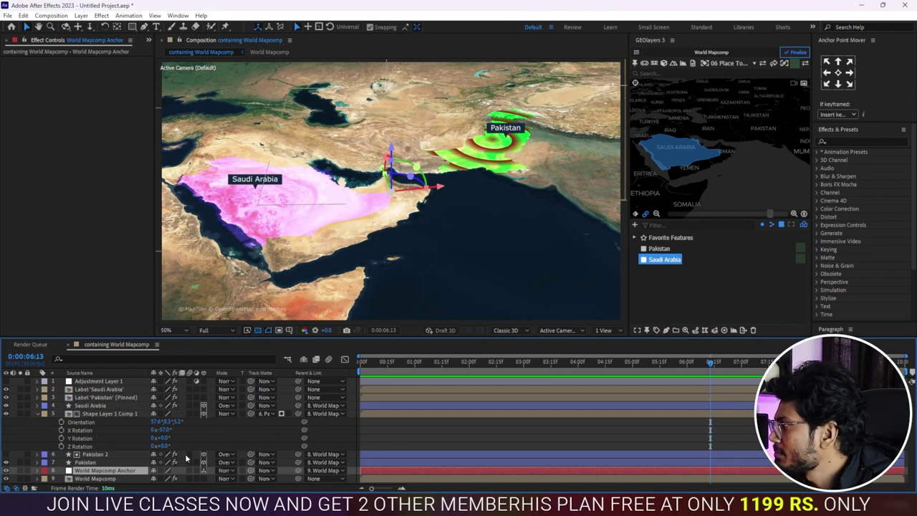
- Shift the ring precomp along X to about 1497.6, 281.3, 215.4 over Pakistan
{"action": "left_click", "coordinate": [114, 414]}
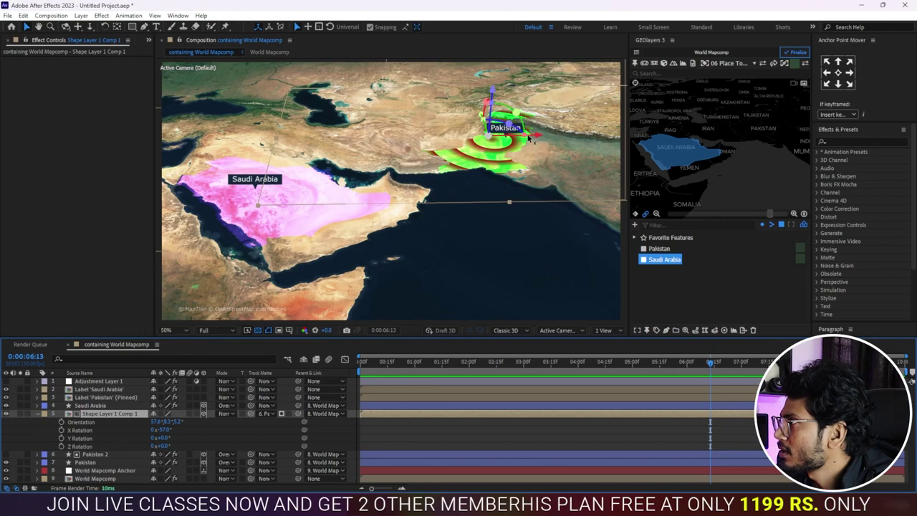
{"action": "left_click_drag", "start_coordinate": [538, 137], "coordinate": [556, 140]}
{"action": "key", "text": "space"}
{"action": "left_click_drag", "start_coordinate": [558, 136], "coordinate": [555, 135]}
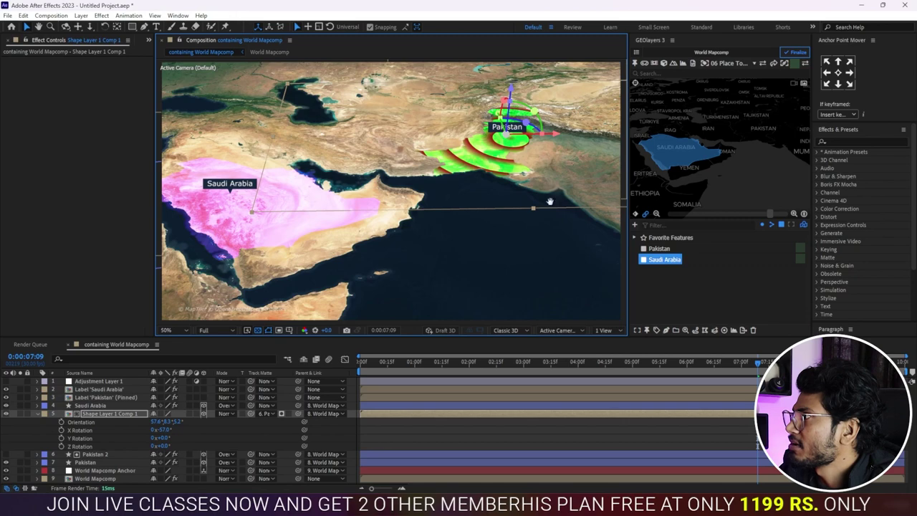
{"action": "key", "text": "space"}
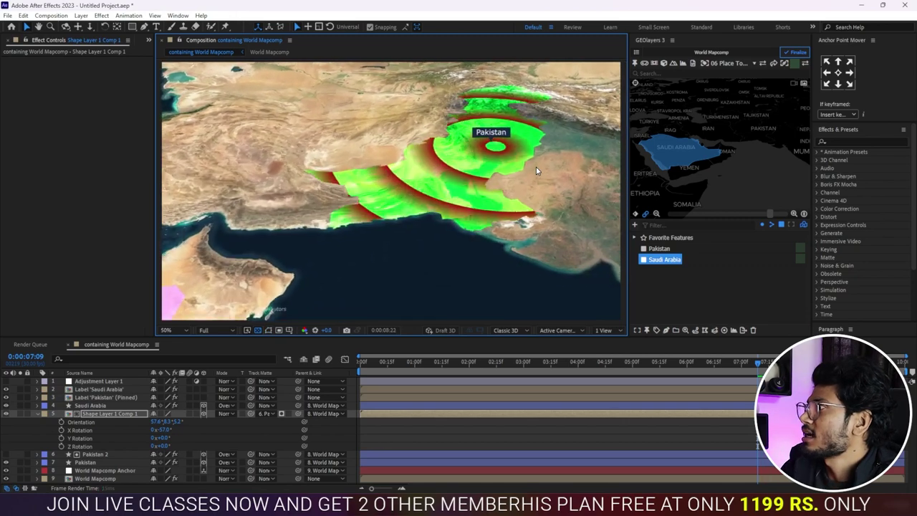